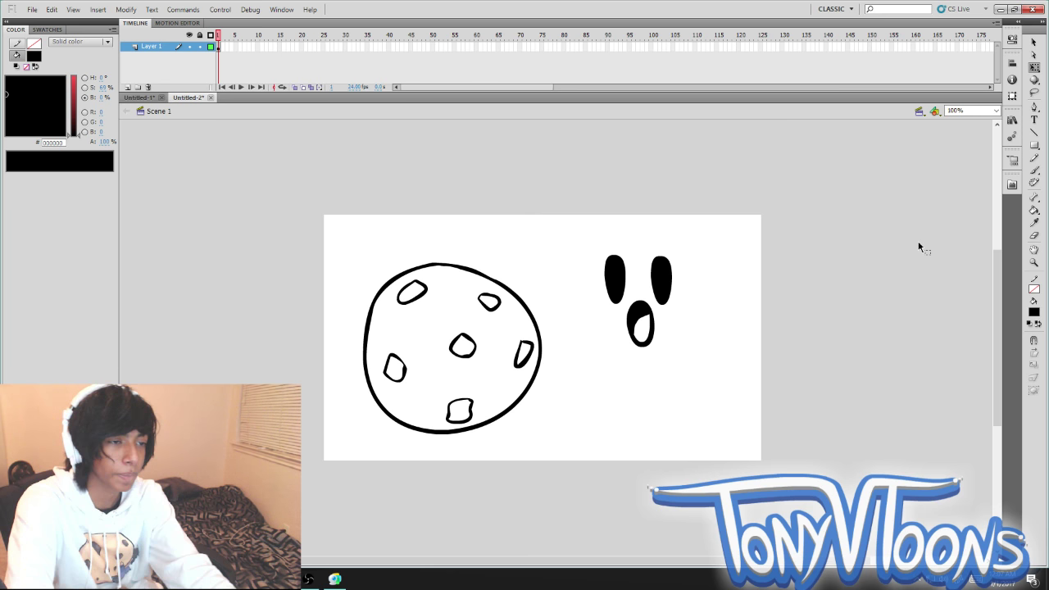
Fill the white tongue area inside the character's mouth with red F54C4C using the Paint Bucket.
key(k)
scroll(997, 317, down, 1)
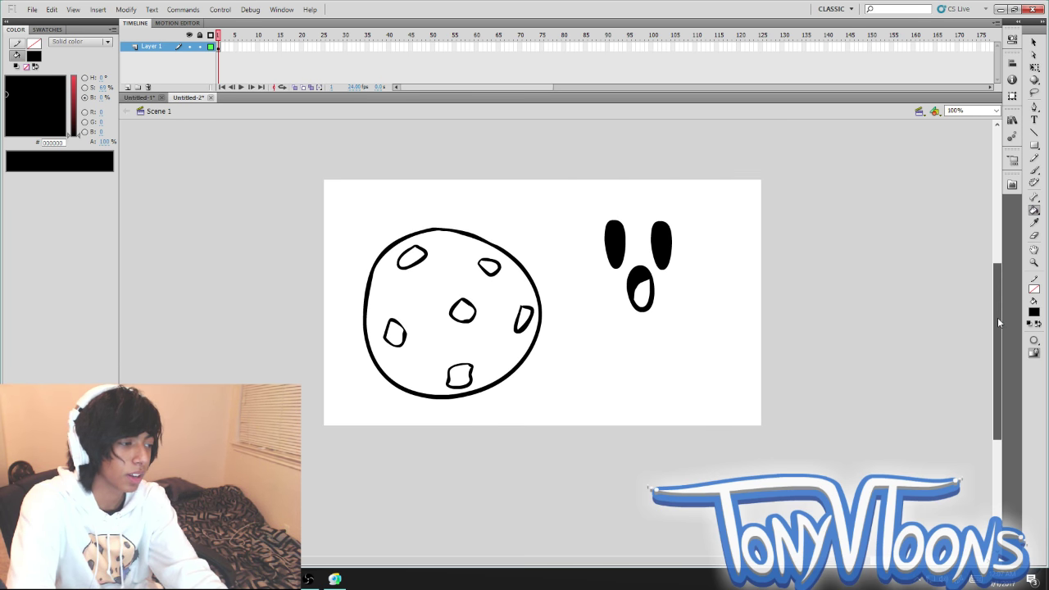
scroll(998, 315, up, 1)
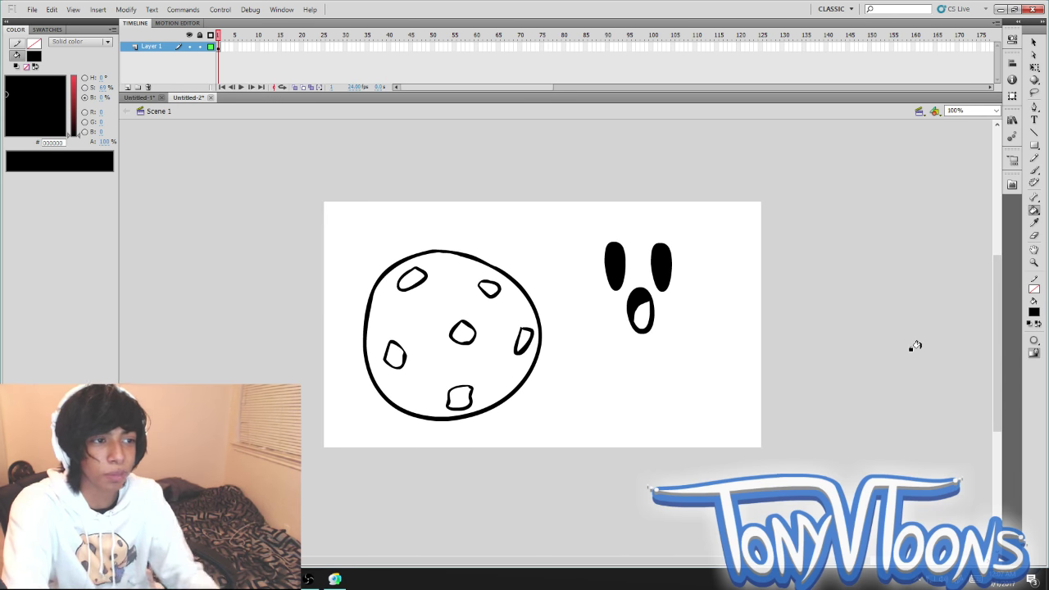
drag(79, 119, 75, 81)
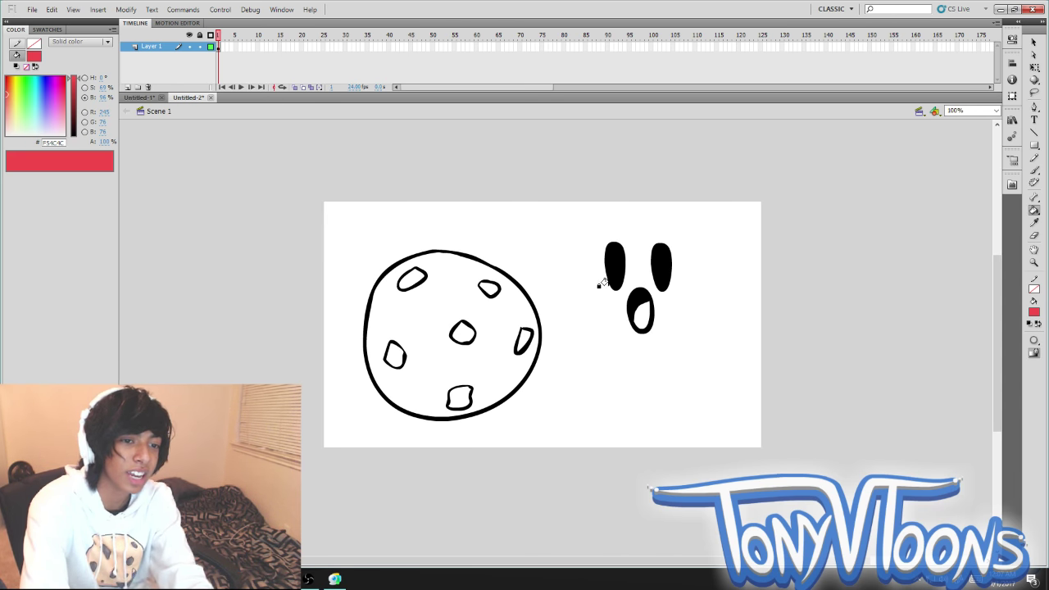
click(640, 316)
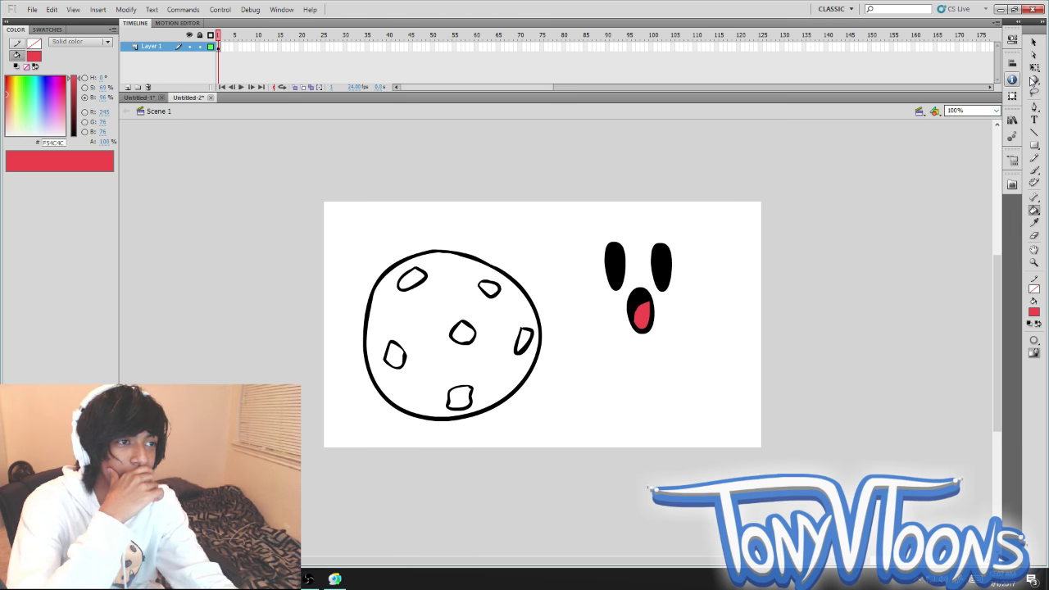
Select the whole mouth with its tongue and apply Smooth to the shape.
click(1035, 67)
drag(611, 340, 676, 282)
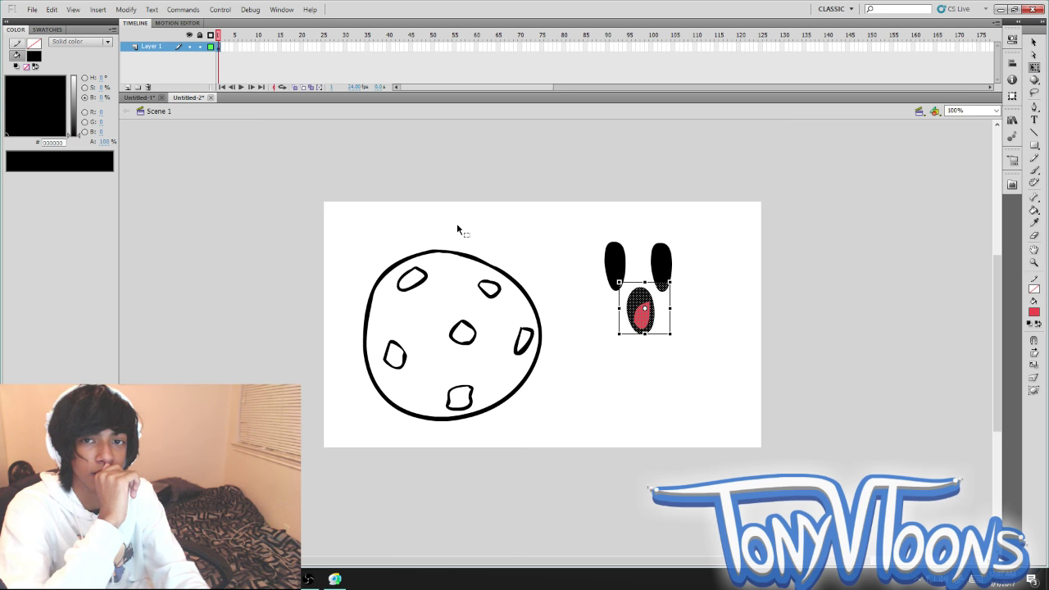
click(151, 9)
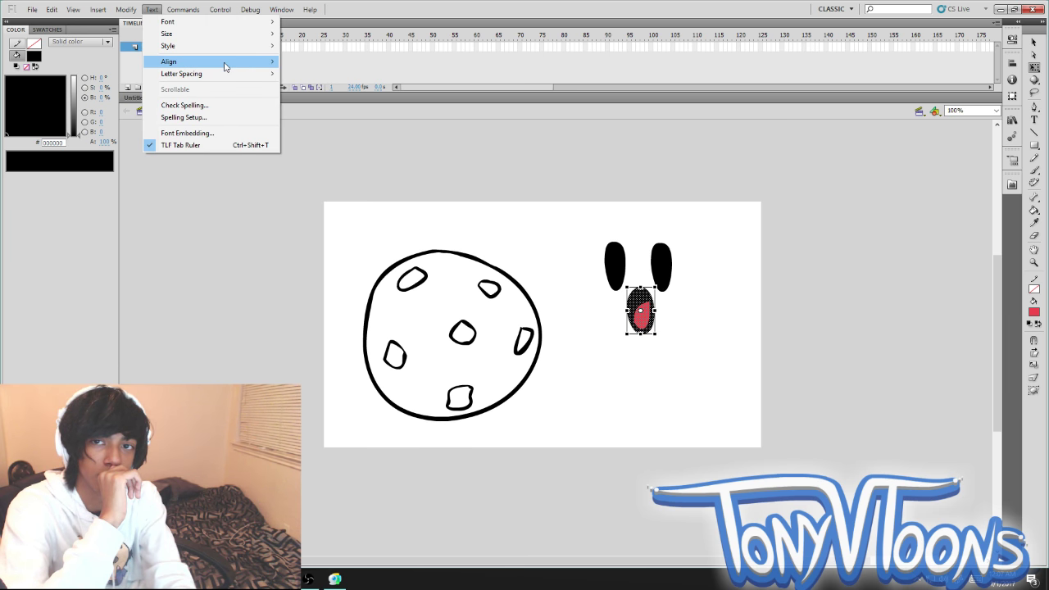
mouse_move(125, 9)
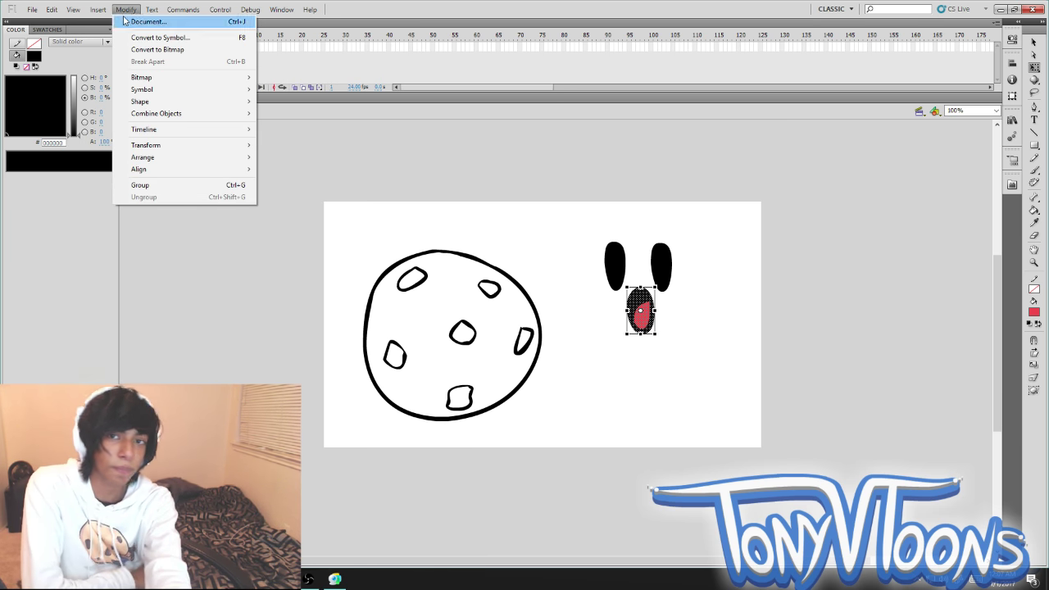
mouse_move(204, 102)
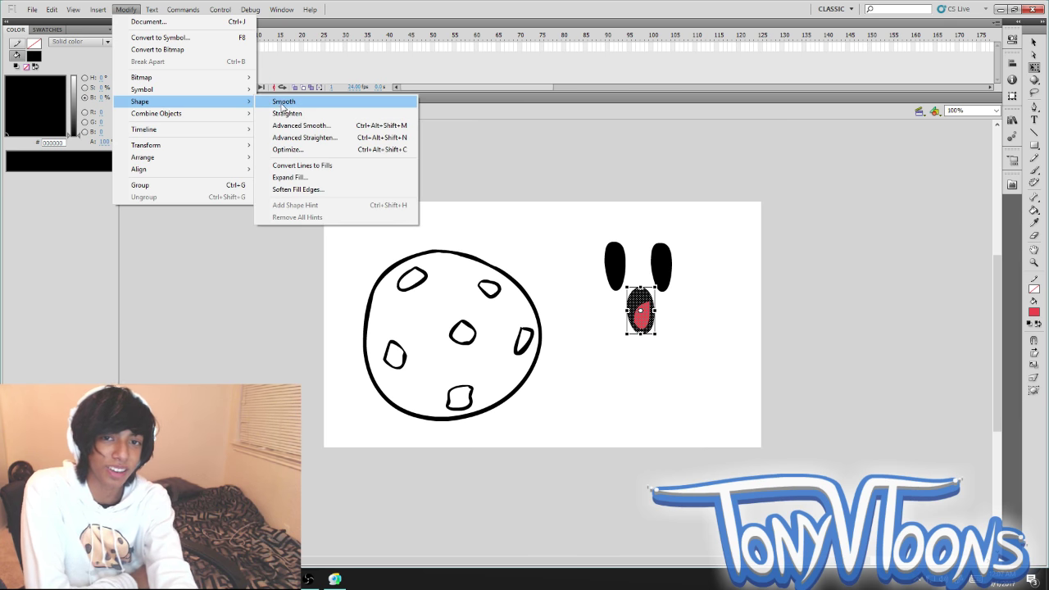
click(284, 101)
click(287, 171)
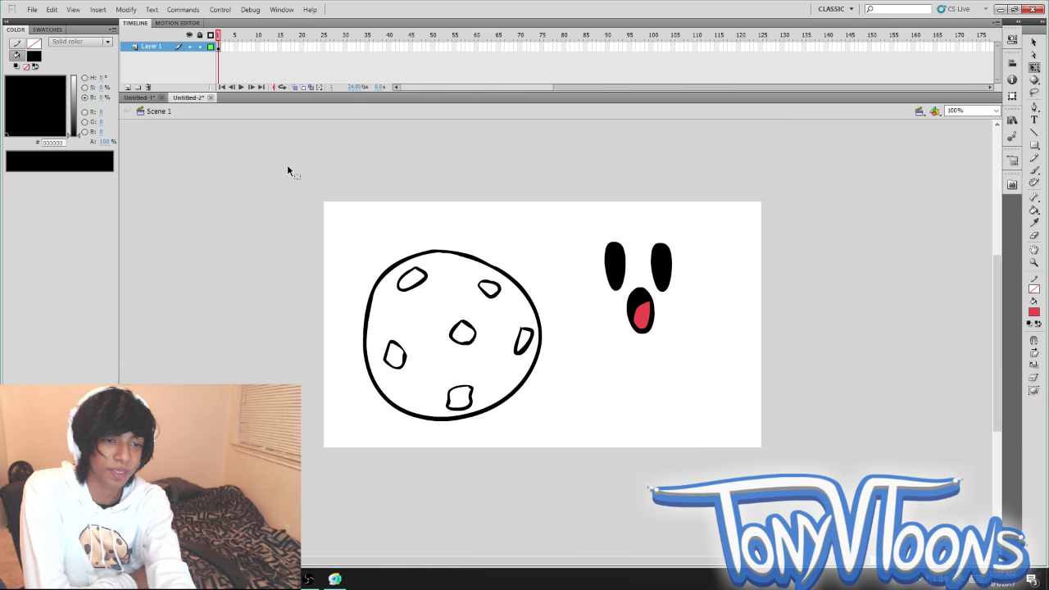
Reshape the red tongue's upper edge into a rounder curve within the black mouth.
click(642, 310)
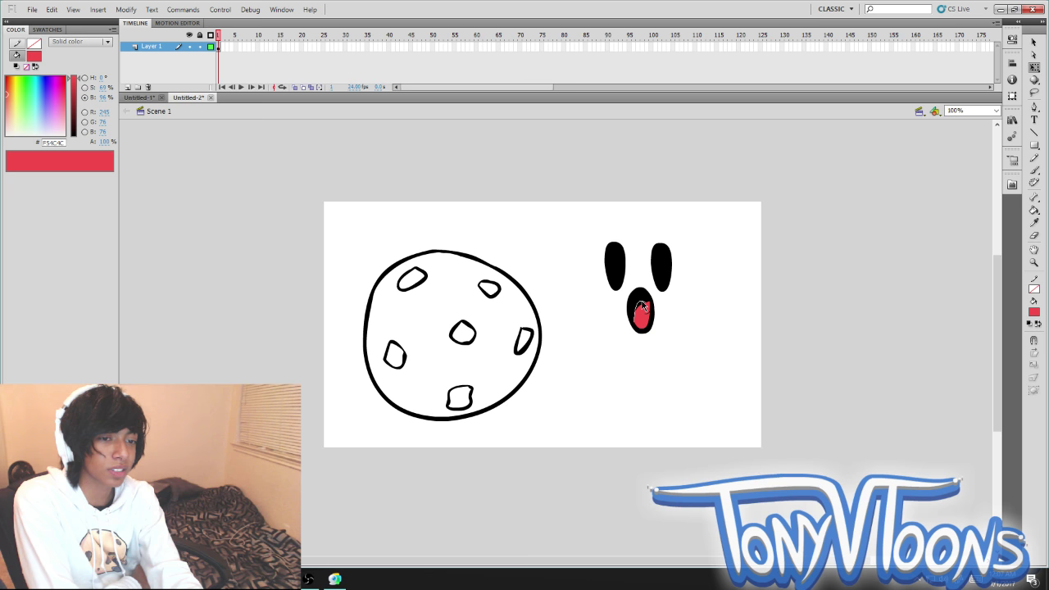
key(v)
click(640, 327)
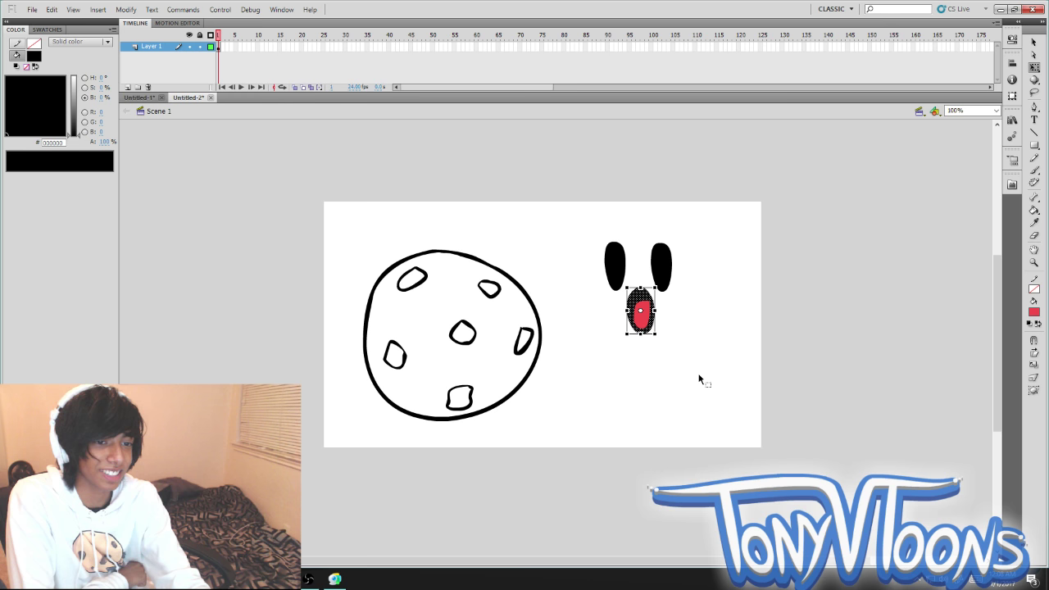
click(700, 379)
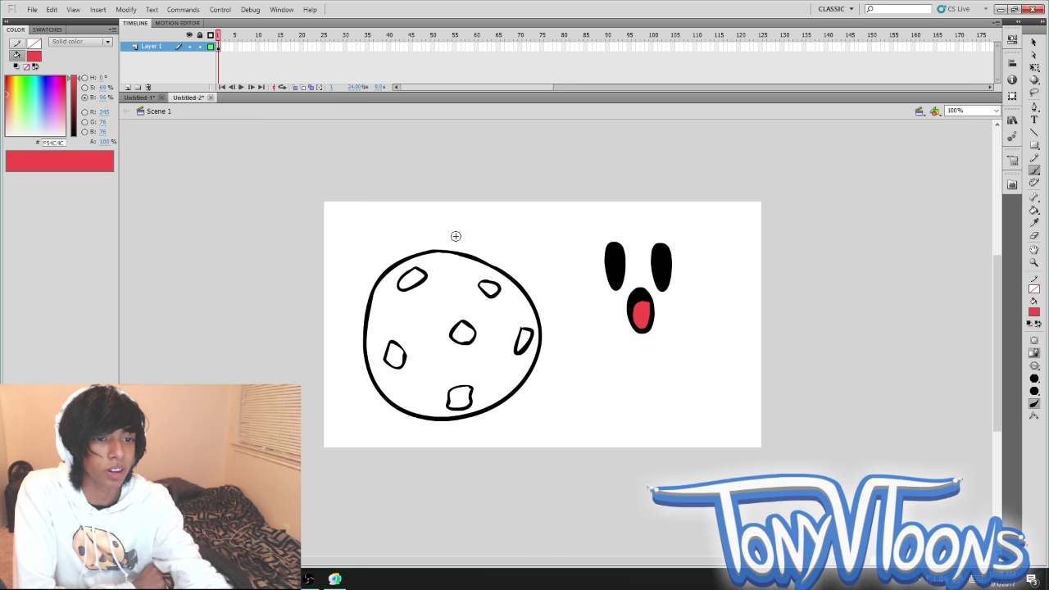
Paste the red outline of the spiky hair and ear in place over the upper half of the round head.
key(b)
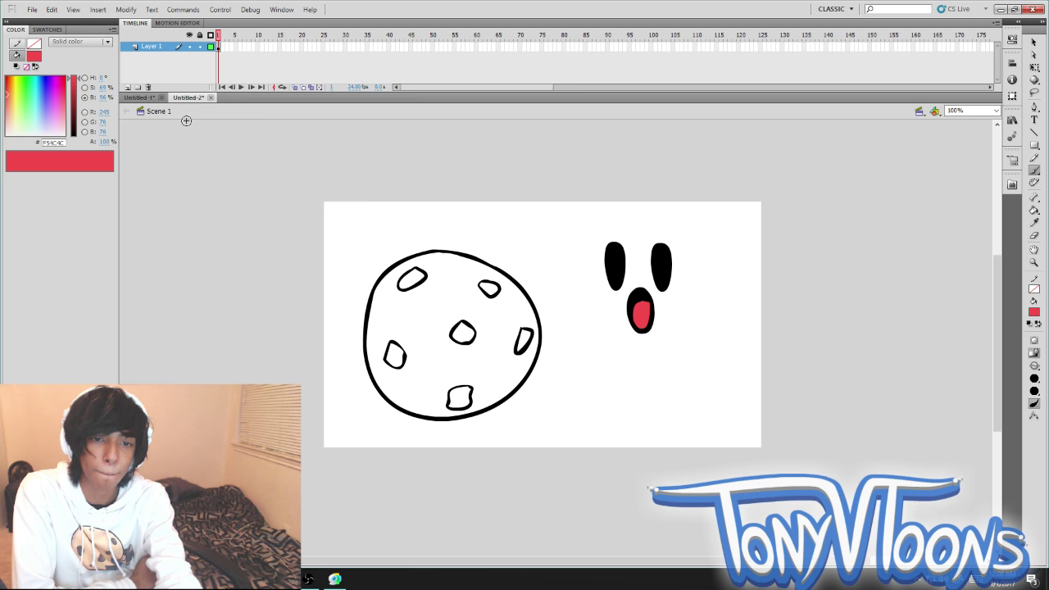
key(ctrl+shift+v)
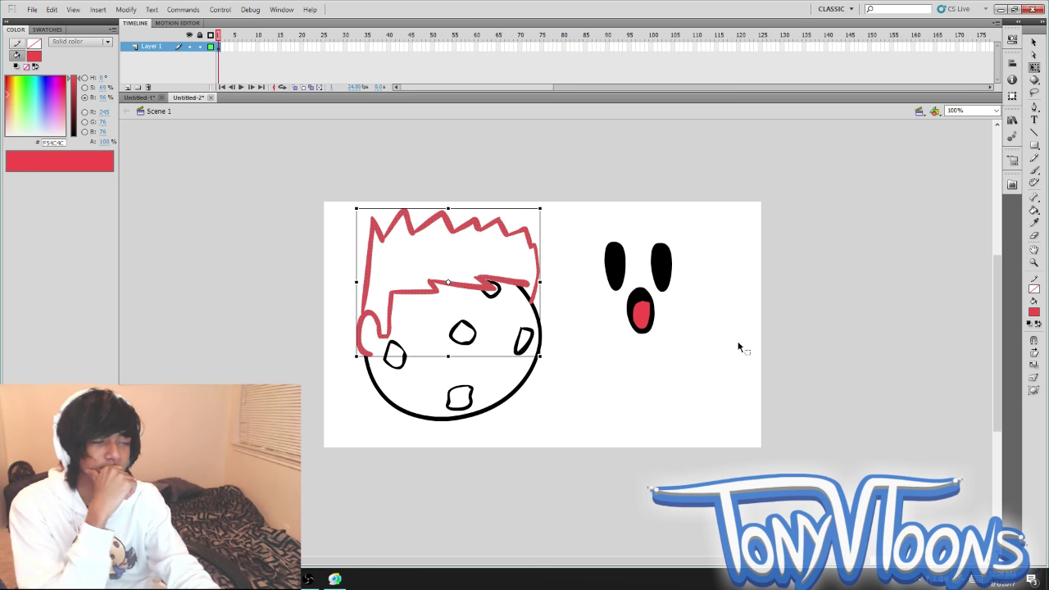
click(793, 288)
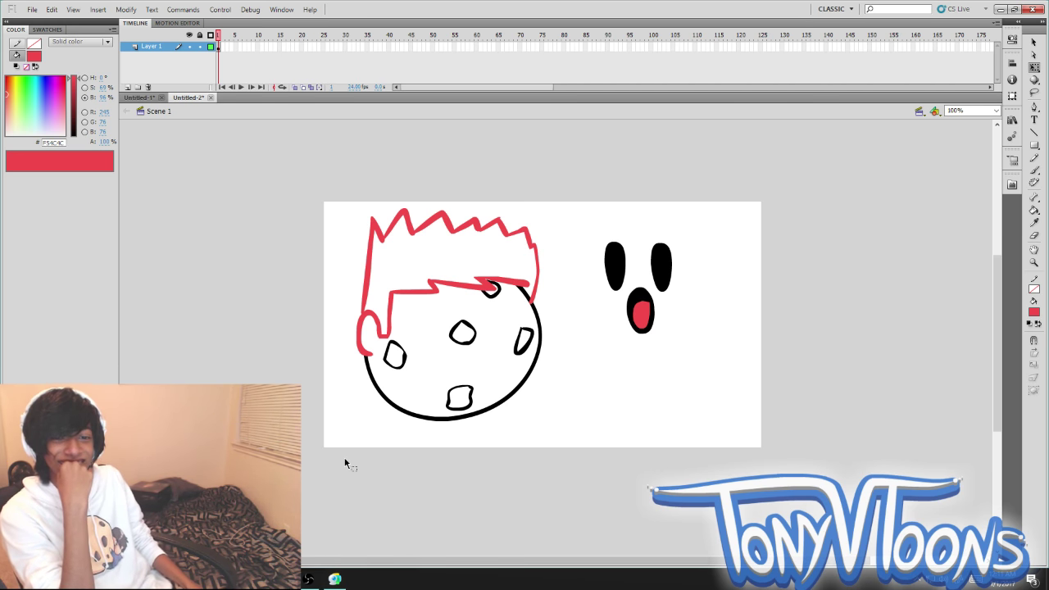
Try recolouring the red hair and ear outline black.
click(361, 340)
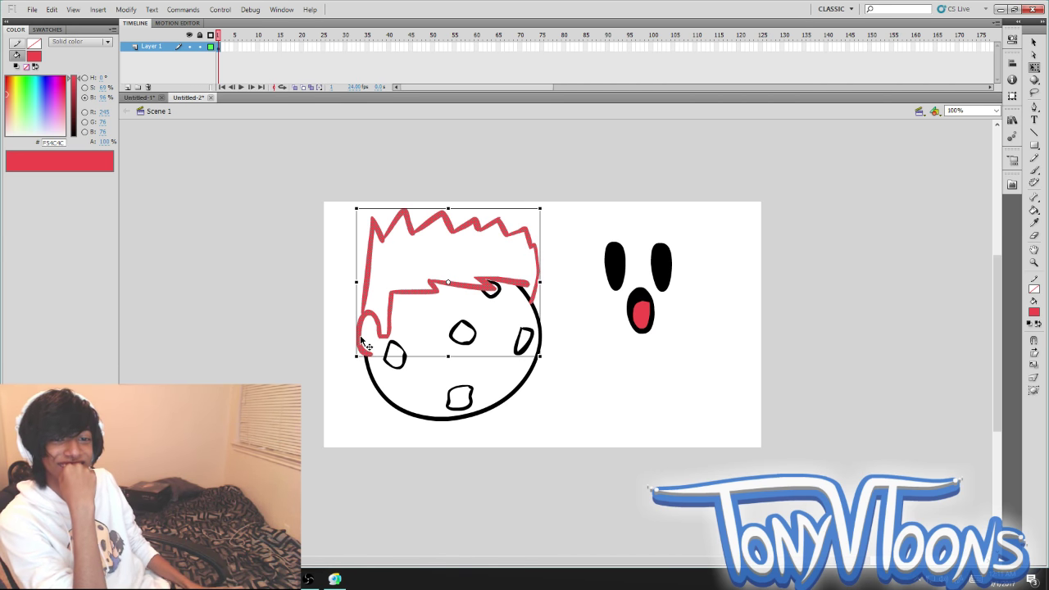
click(75, 134)
click(223, 284)
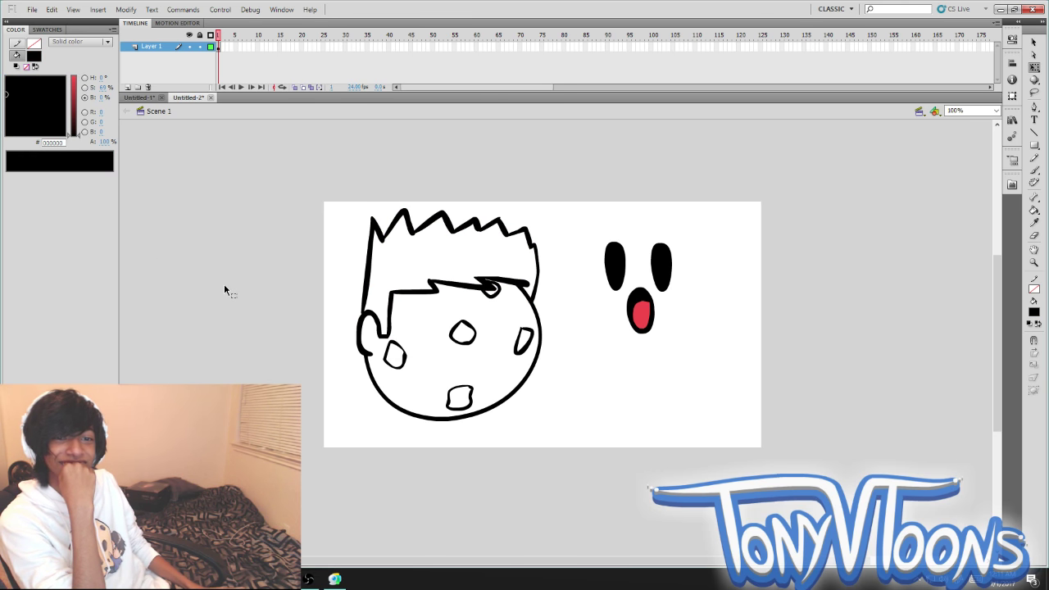
click(376, 286)
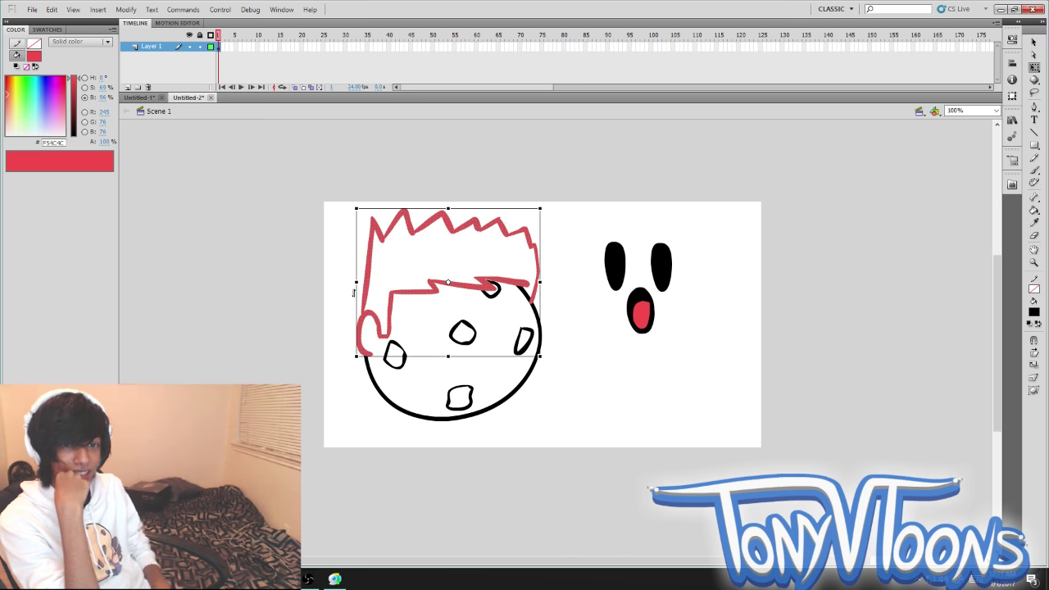
click(554, 256)
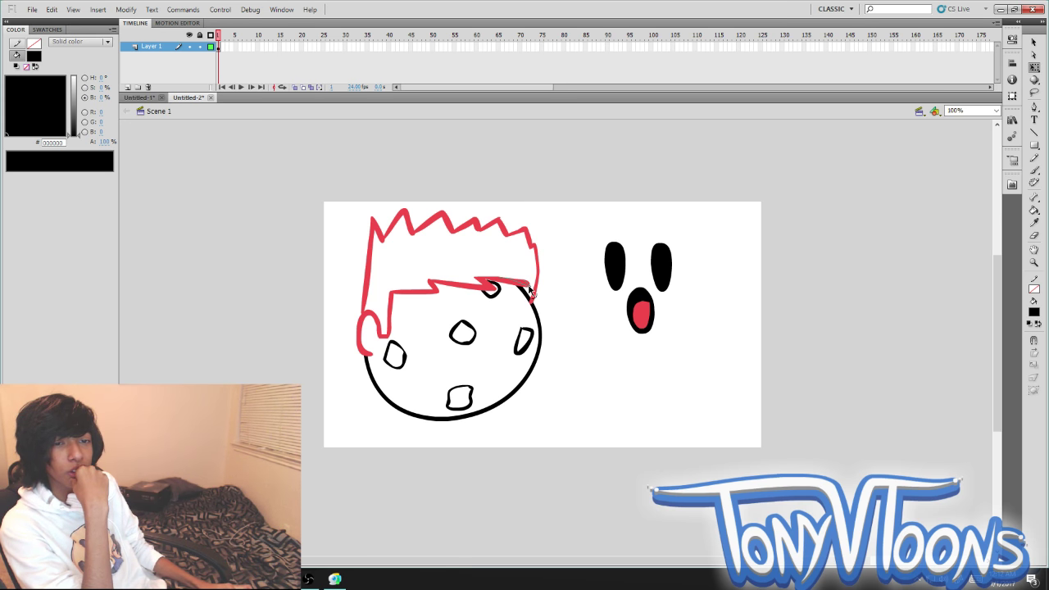
Thin and smooth the right end of the fringe outline and delete the stray piece extending past its spike.
click(526, 284)
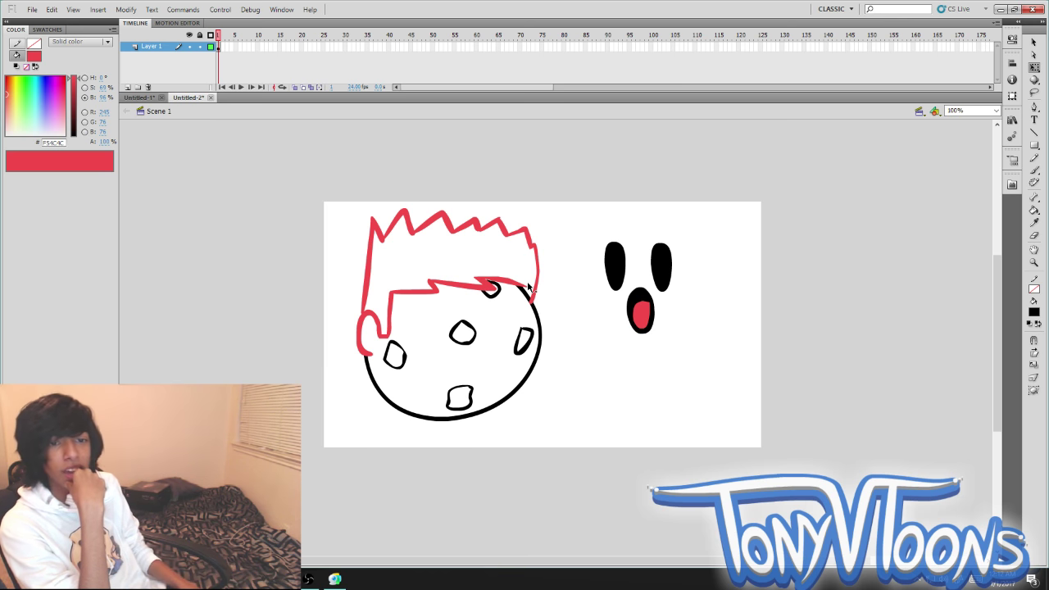
click(529, 287)
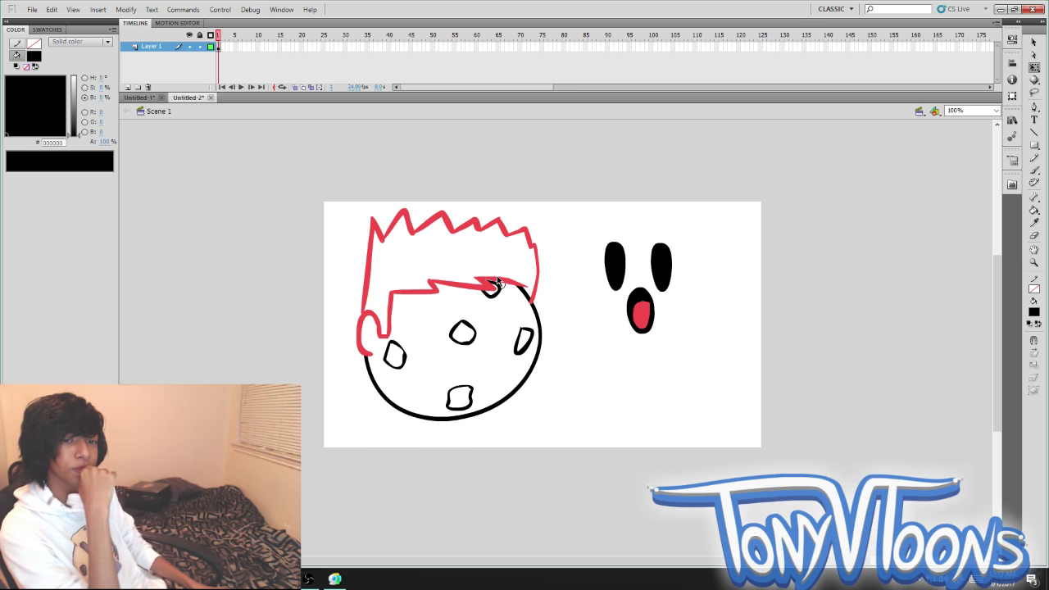
drag(498, 282, 466, 278)
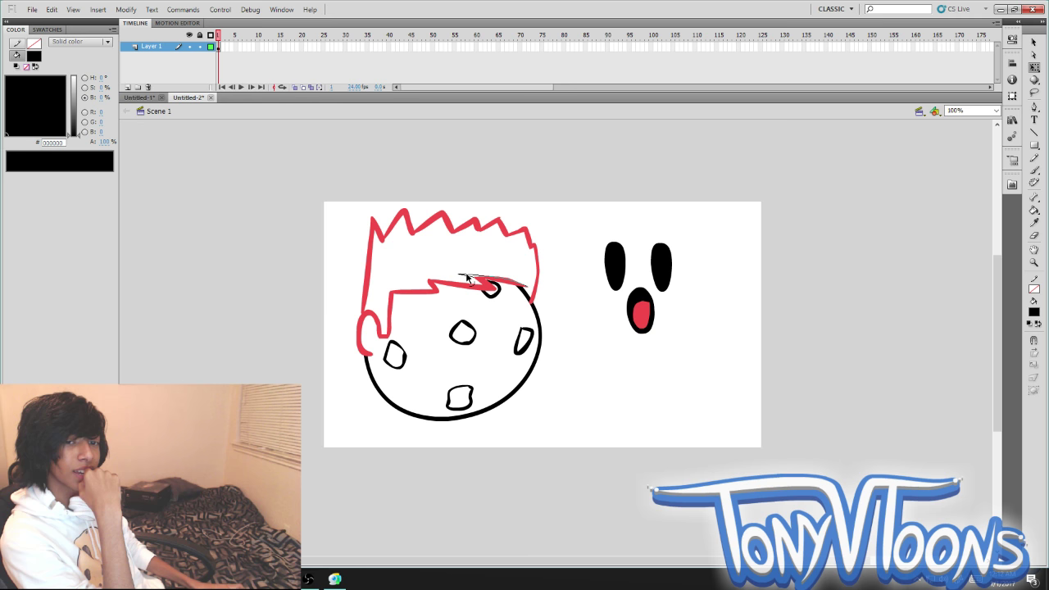
mouse_move(466, 277)
mouse_down()
mouse_move(439, 280)
mouse_move(472, 279)
mouse_up()
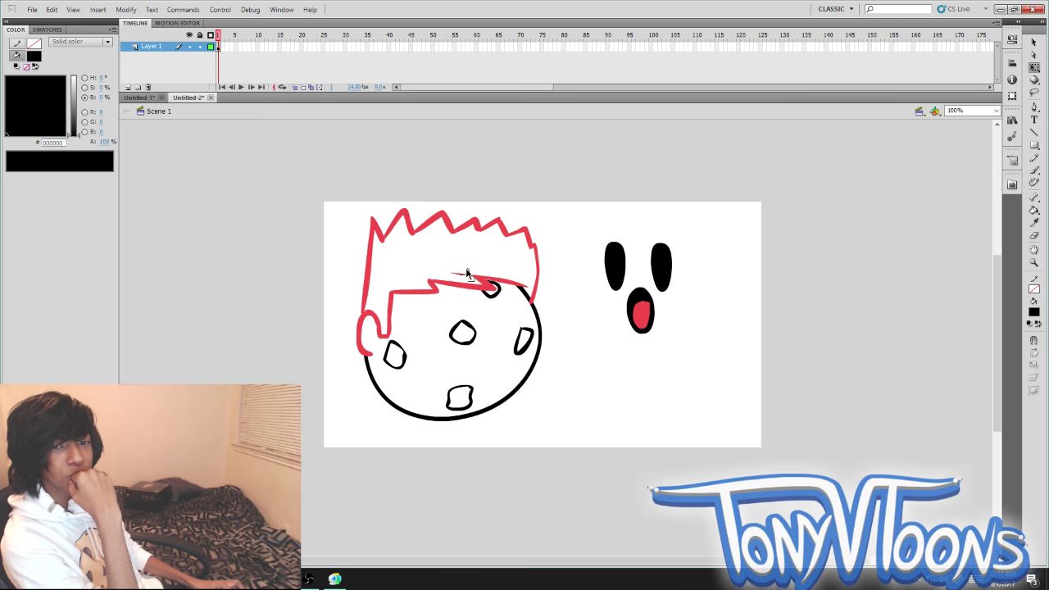
click(461, 274)
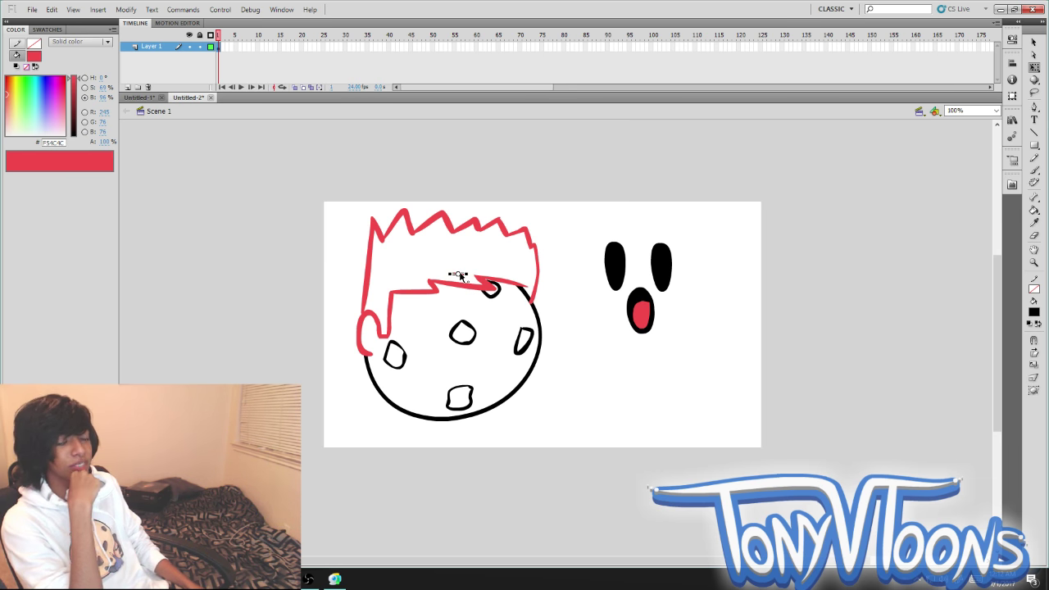
key(Delete)
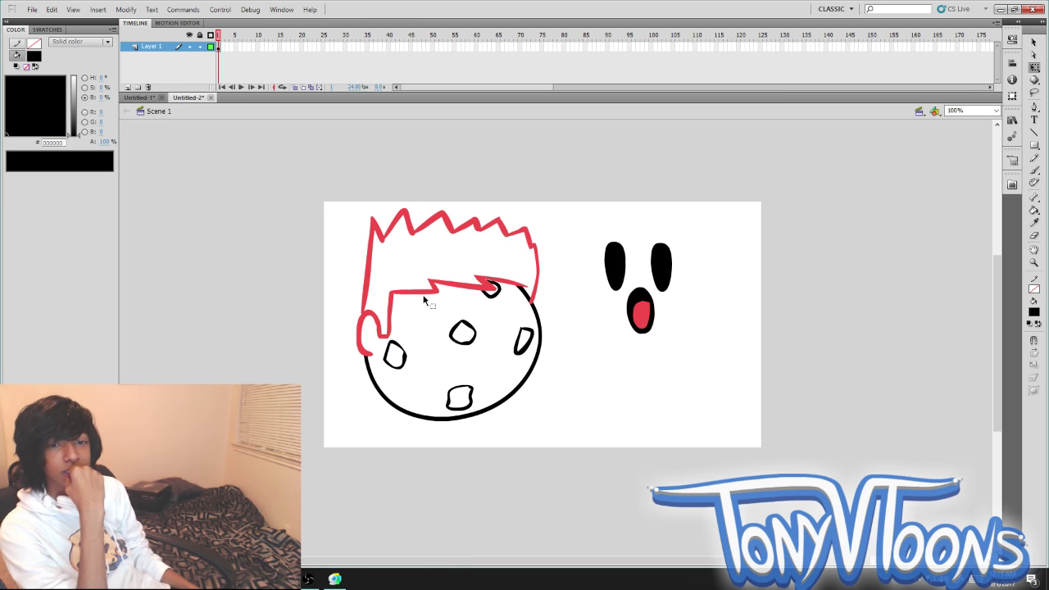
Adjust the lower edges of the fringe outline along its left and middle sections to refine the line thickness.
drag(427, 300, 436, 298)
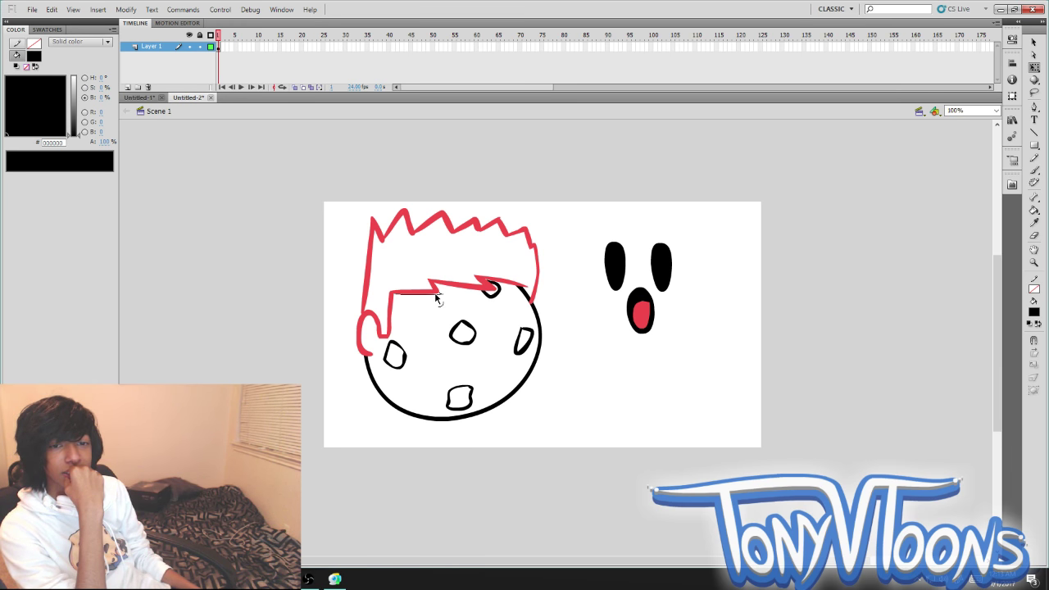
drag(436, 298, 438, 297)
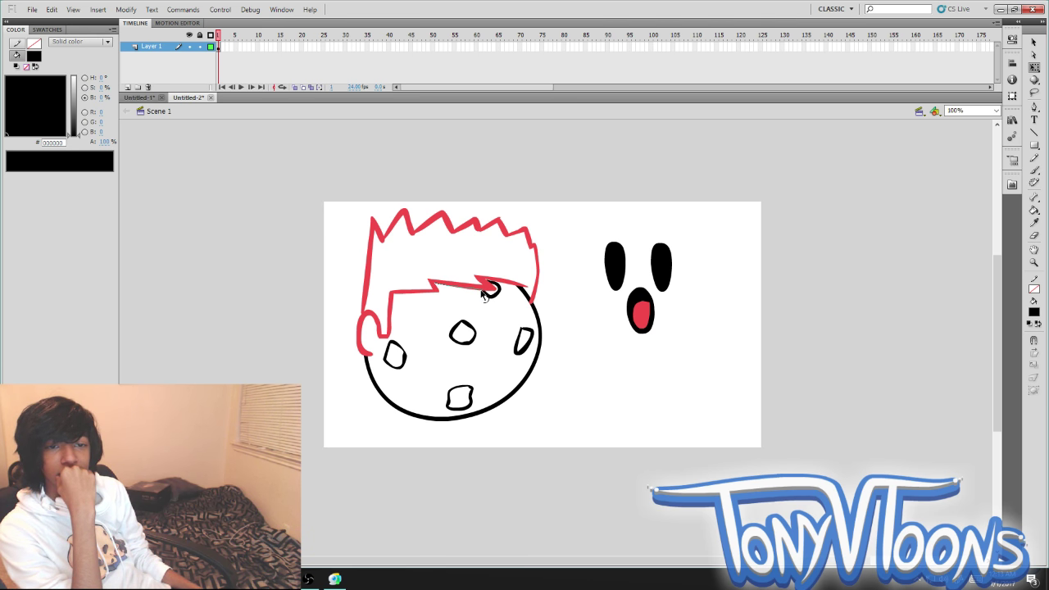
drag(485, 295, 484, 295)
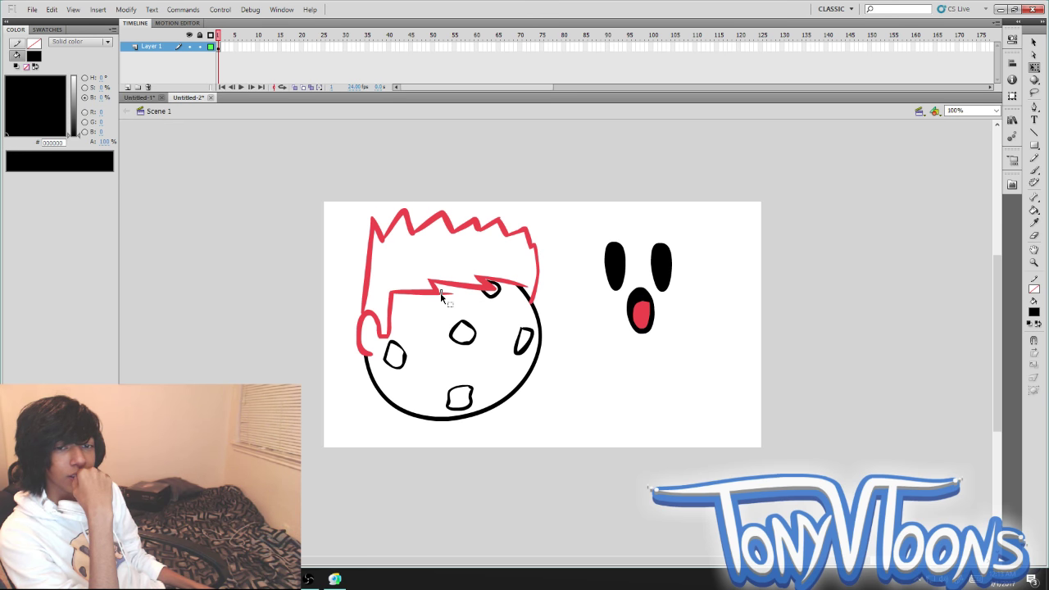
Try pulling the tip of the left fringe spike further down and out, and undo the changes.
mouse_move(441, 297)
mouse_down()
mouse_move(444, 287)
mouse_move(461, 303)
mouse_up()
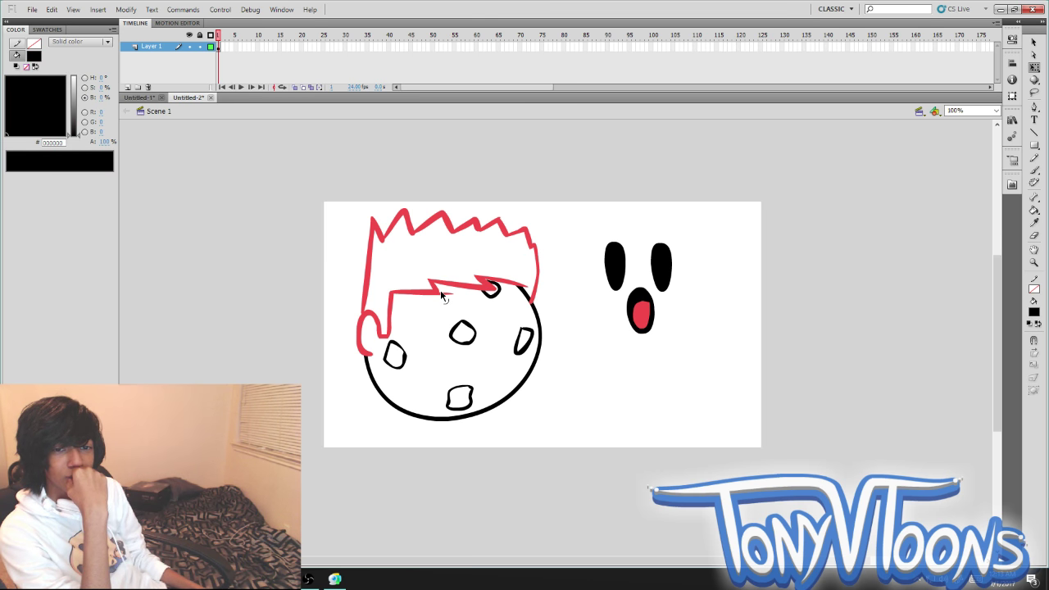
drag(441, 293, 452, 300)
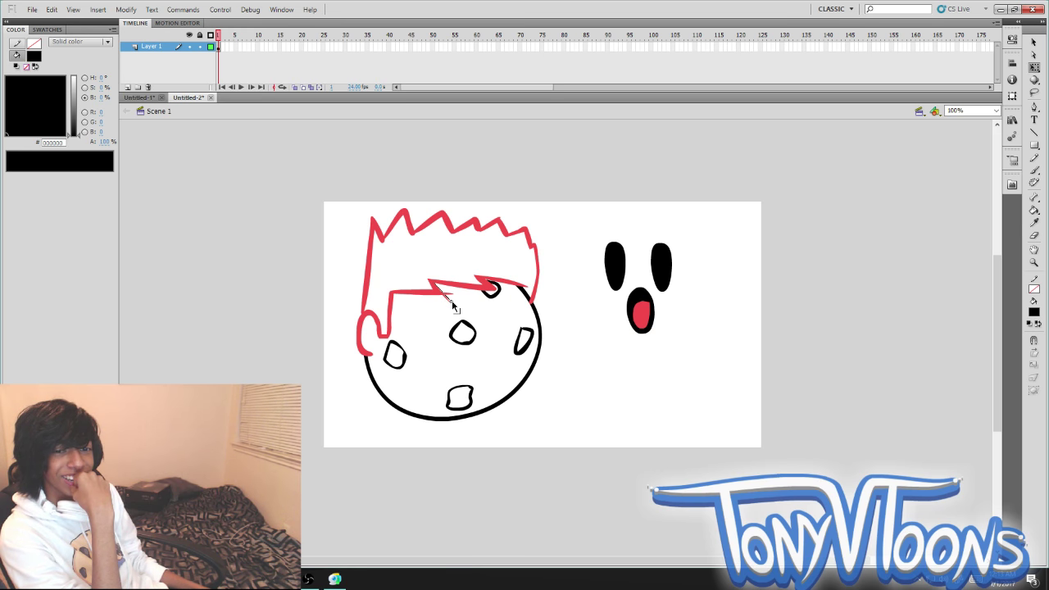
key(ctrl+z)
key(ctrl+z)
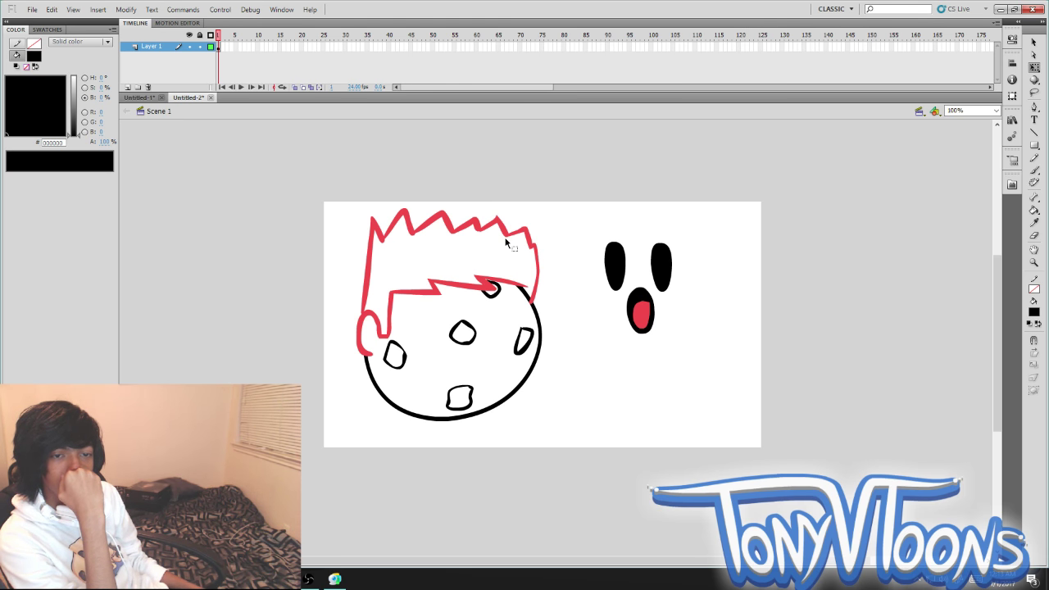
Refine the notch beside the second hair spike and recolour the whole hair and ear outline black.
drag(418, 236, 410, 237)
click(409, 238)
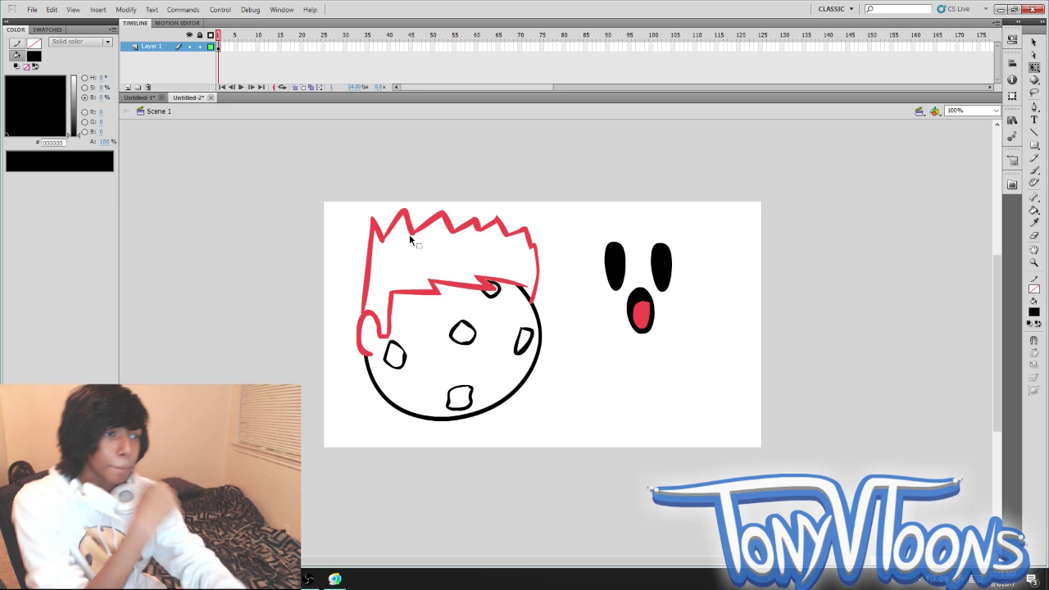
key(ctrl+z)
Fill the hair of the round head with a muted dark brown, #6D5245.
click(31, 108)
key(k)
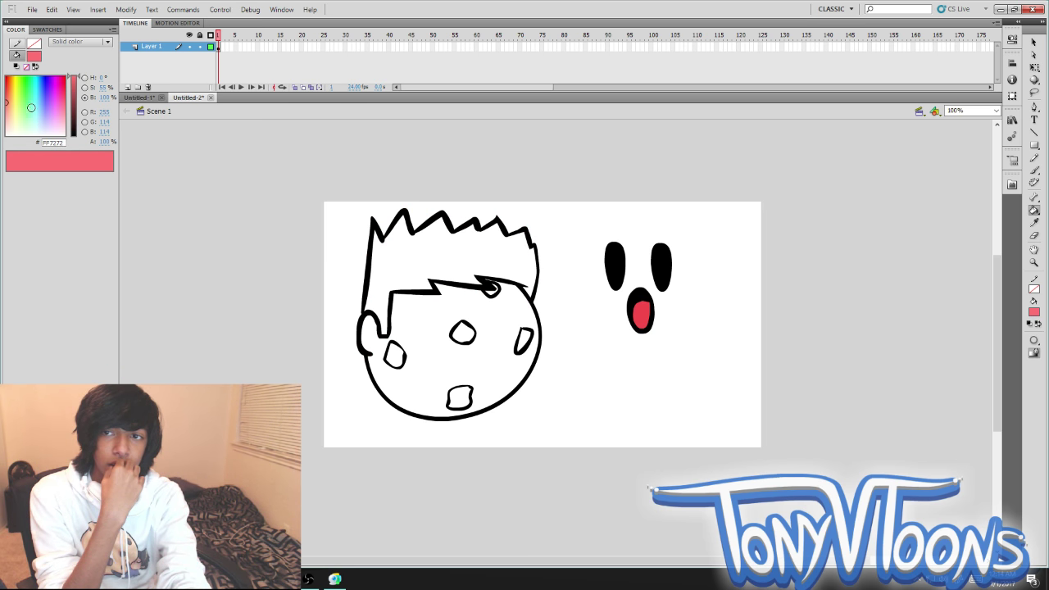
click(76, 96)
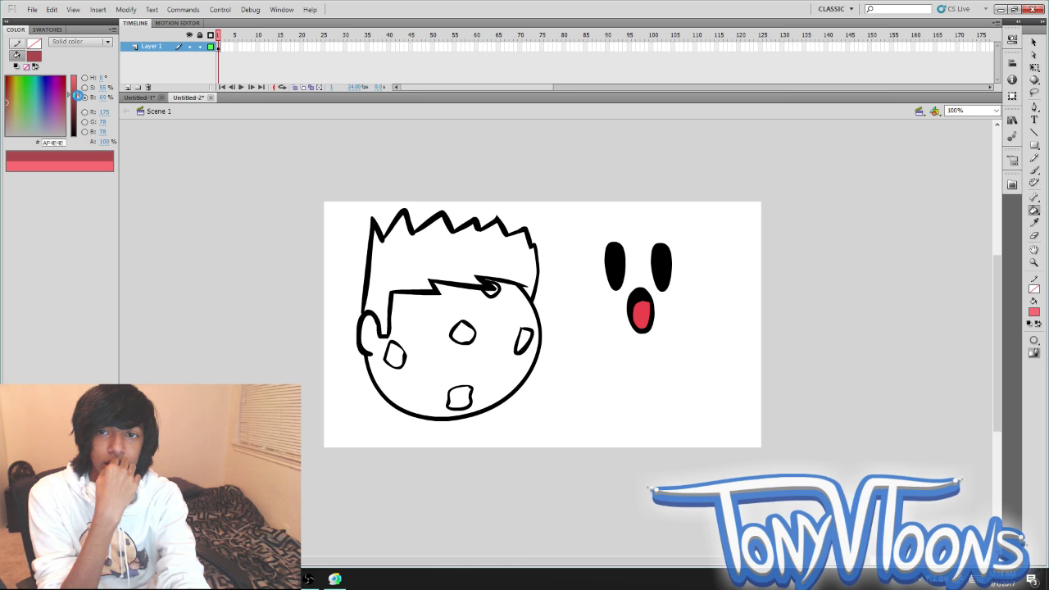
drag(75, 96, 76, 99)
click(10, 115)
click(9, 116)
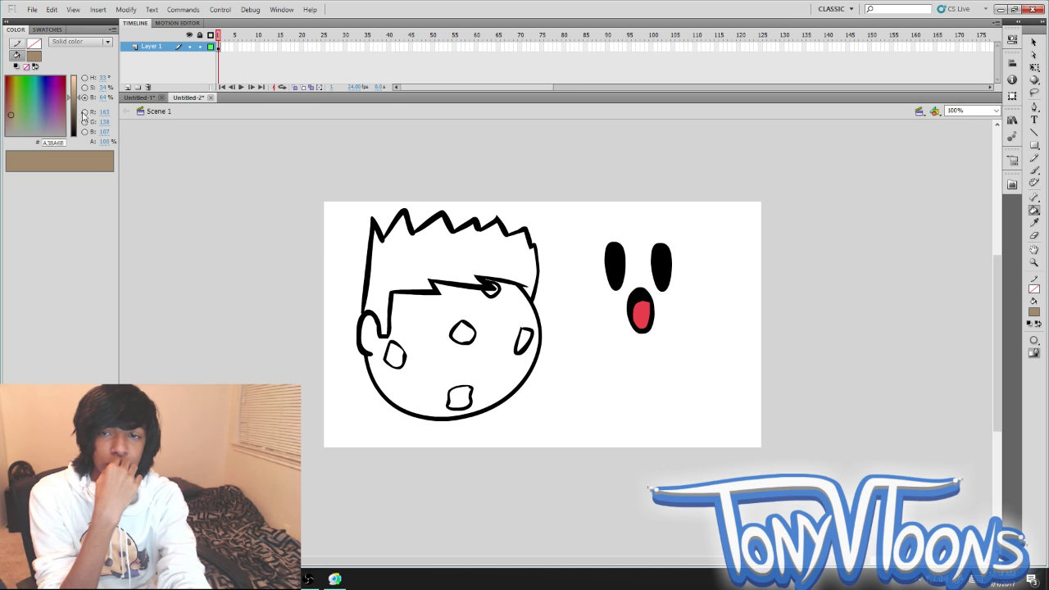
click(459, 245)
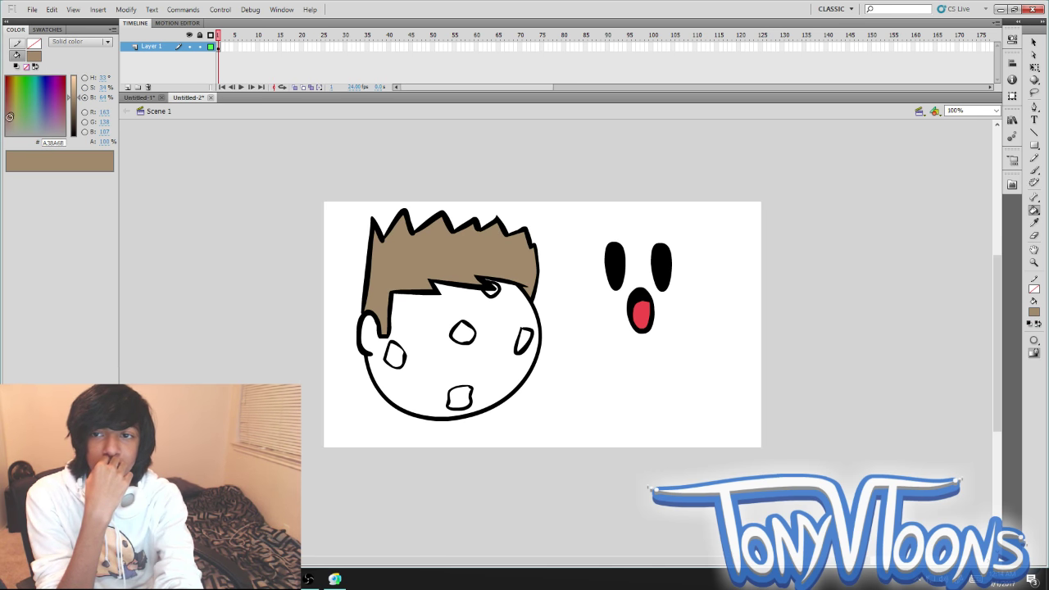
click(8, 114)
click(74, 111)
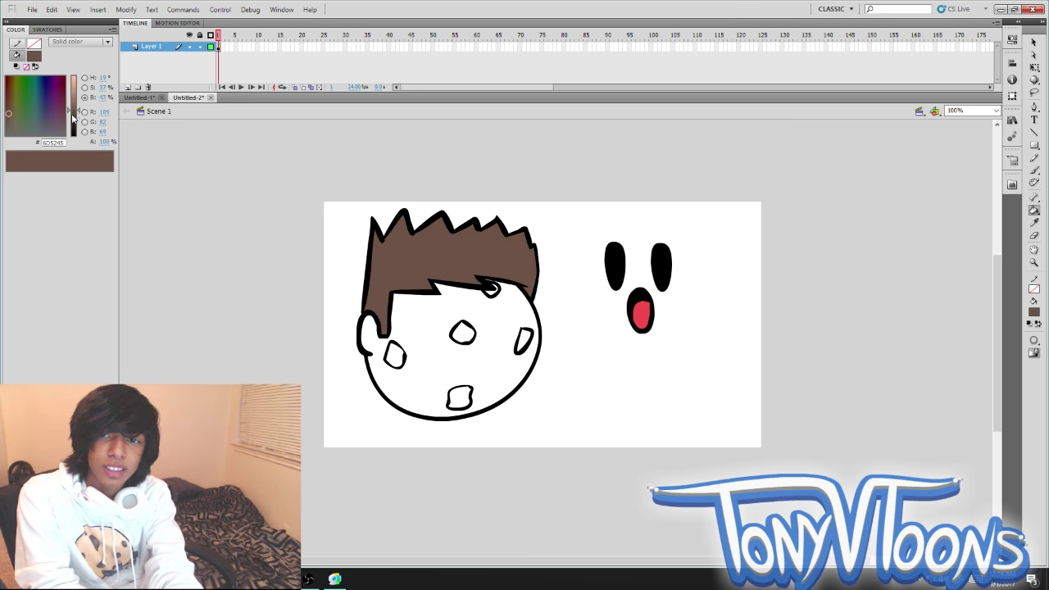
Fill all five chocolate-chip shapes on the round face with very dark brown, #332620.
drag(72, 119, 74, 127)
click(395, 354)
click(462, 331)
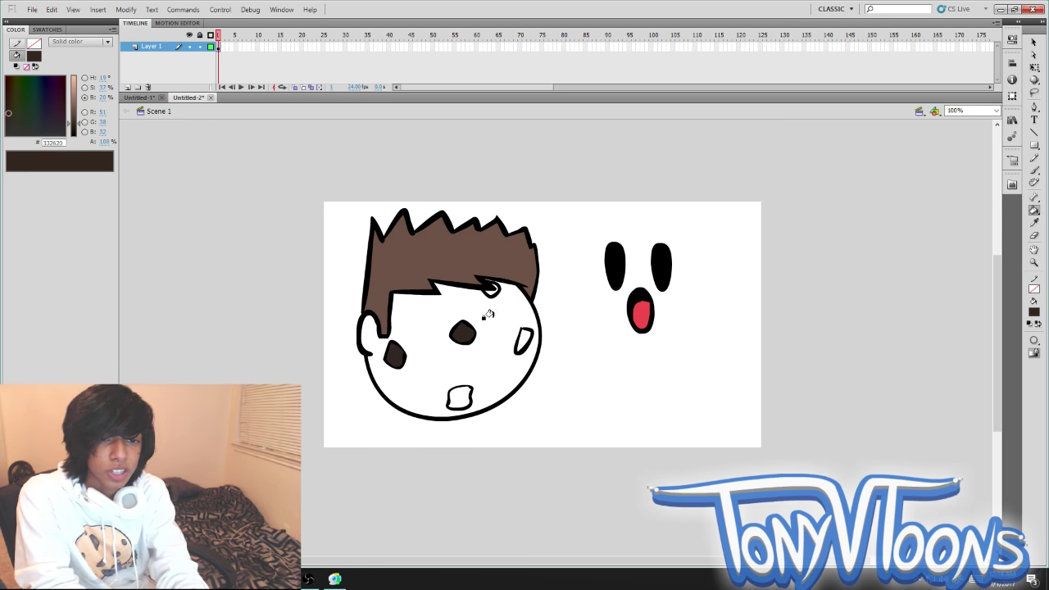
click(489, 289)
click(518, 343)
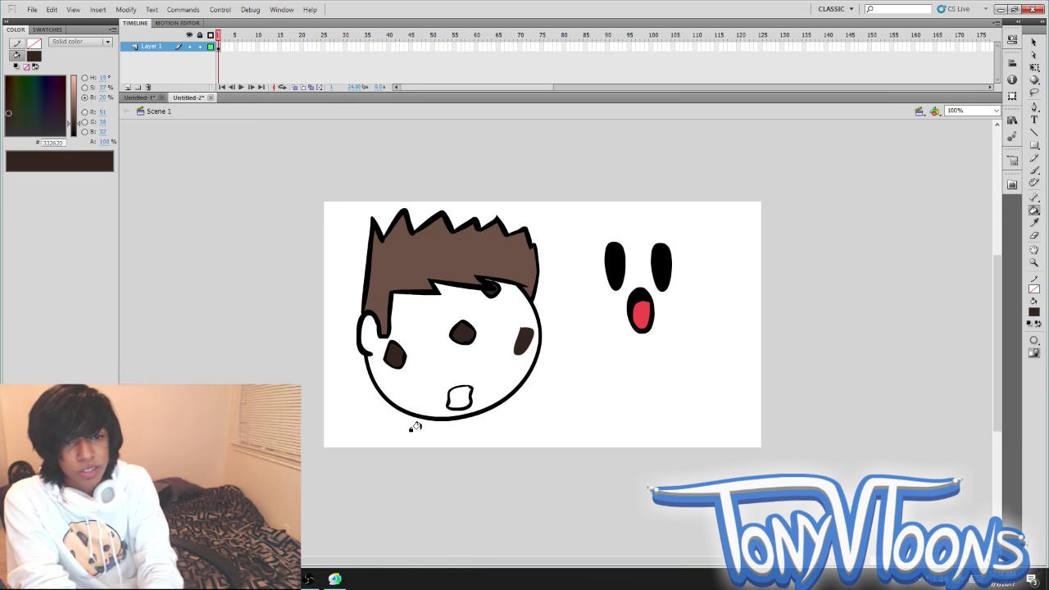
key(ctrl+z)
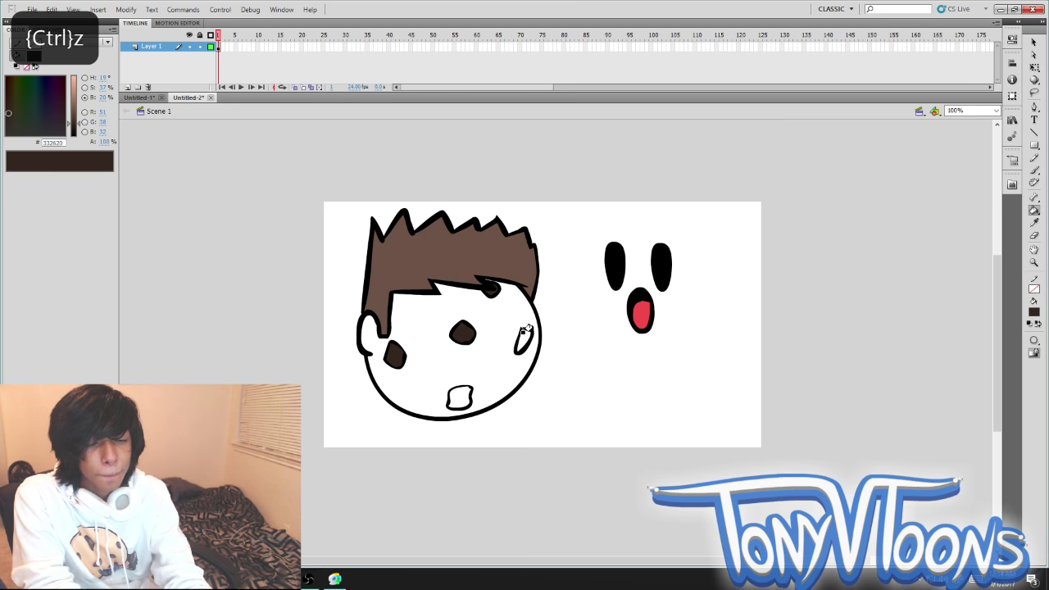
click(522, 341)
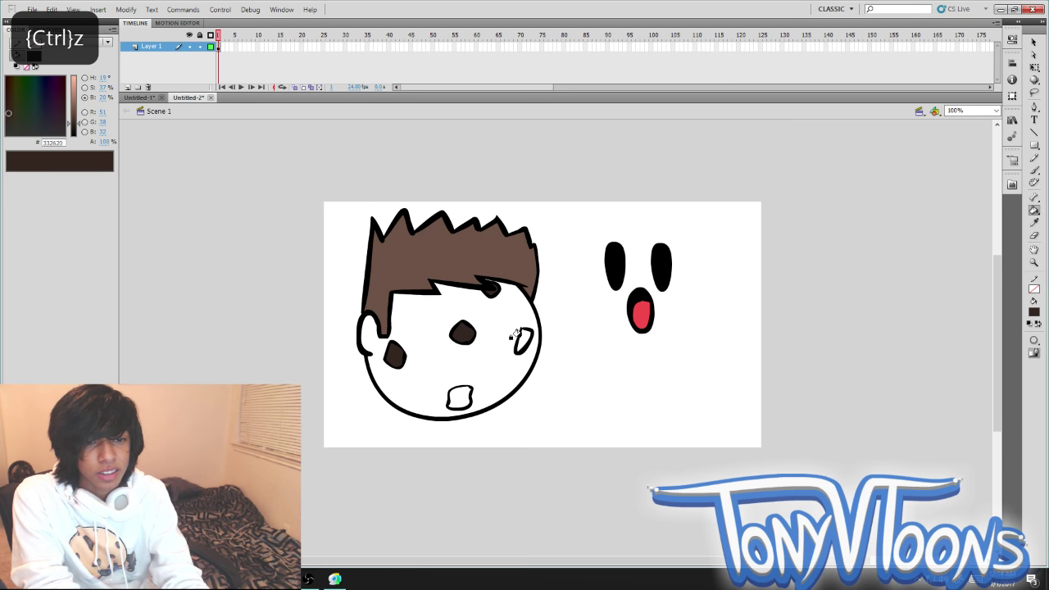
click(460, 398)
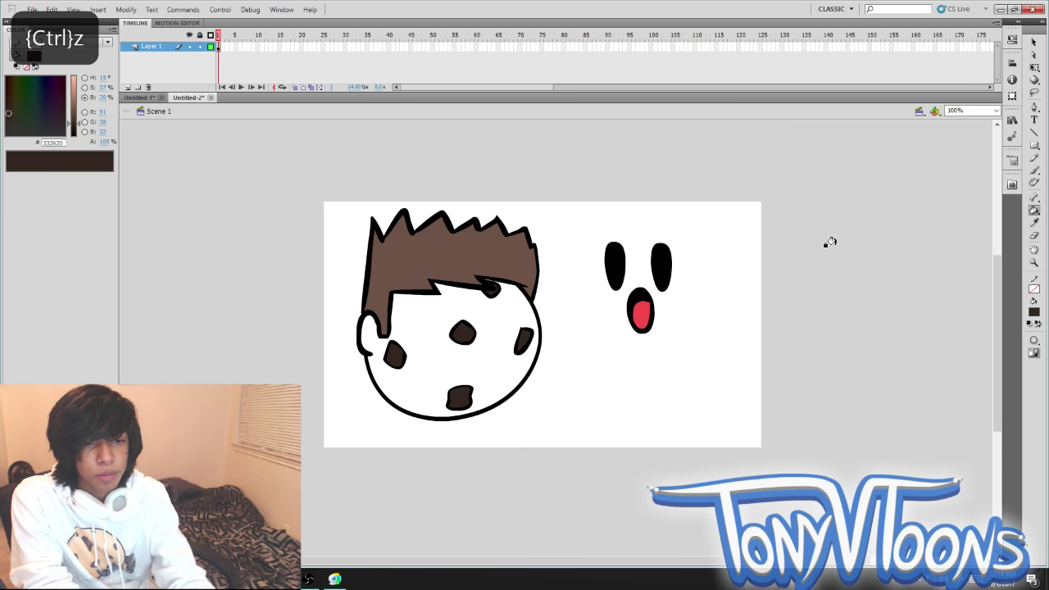
key(q)
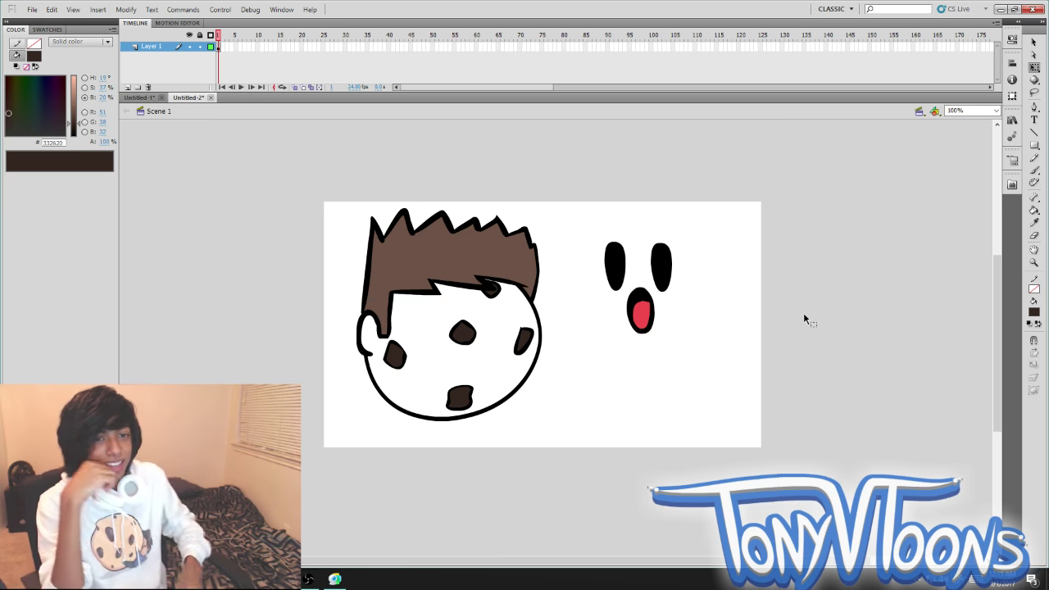
click(497, 209)
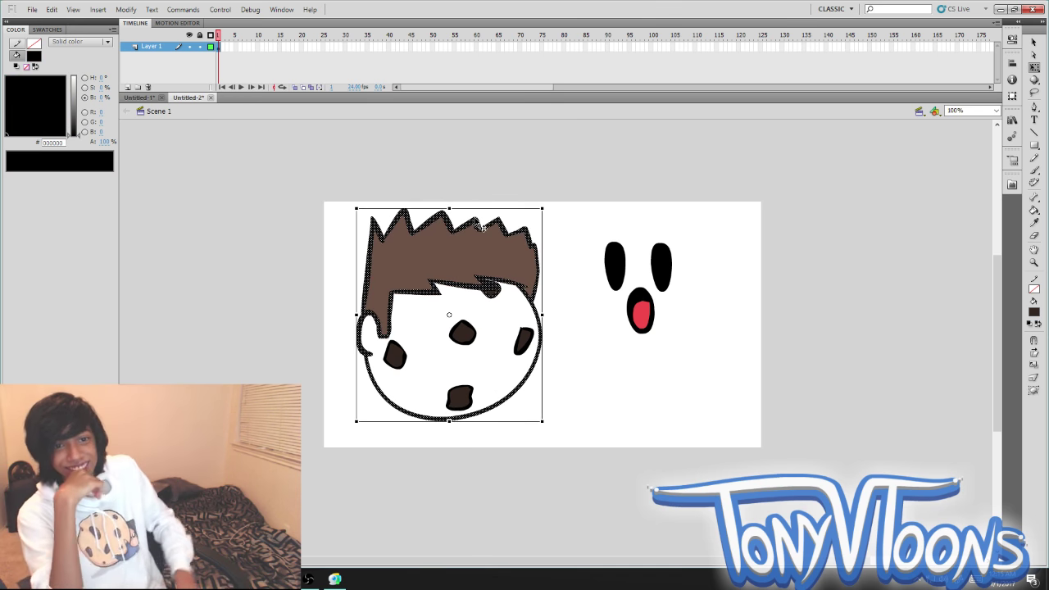
click(466, 176)
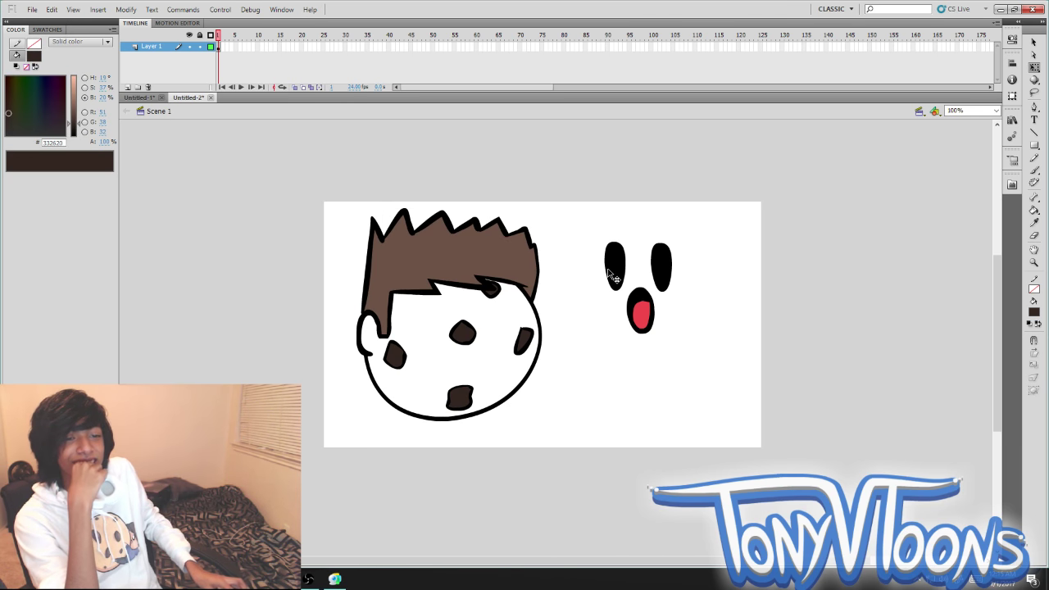
drag(588, 215, 714, 313)
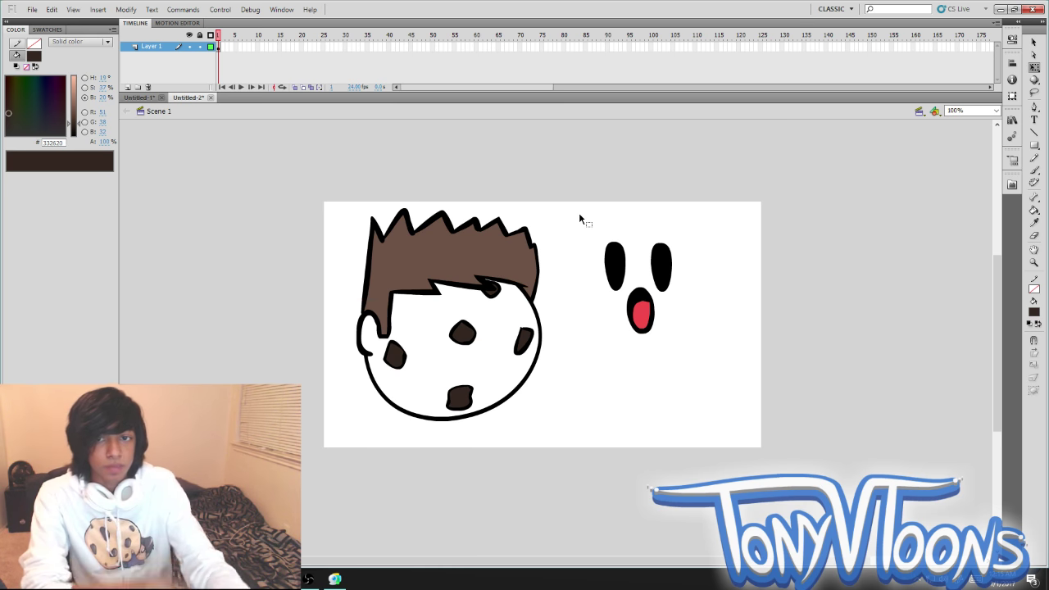
Brush a black hair outline with a swept fringe and small spiky tips above the eyes of the second face.
click(72, 136)
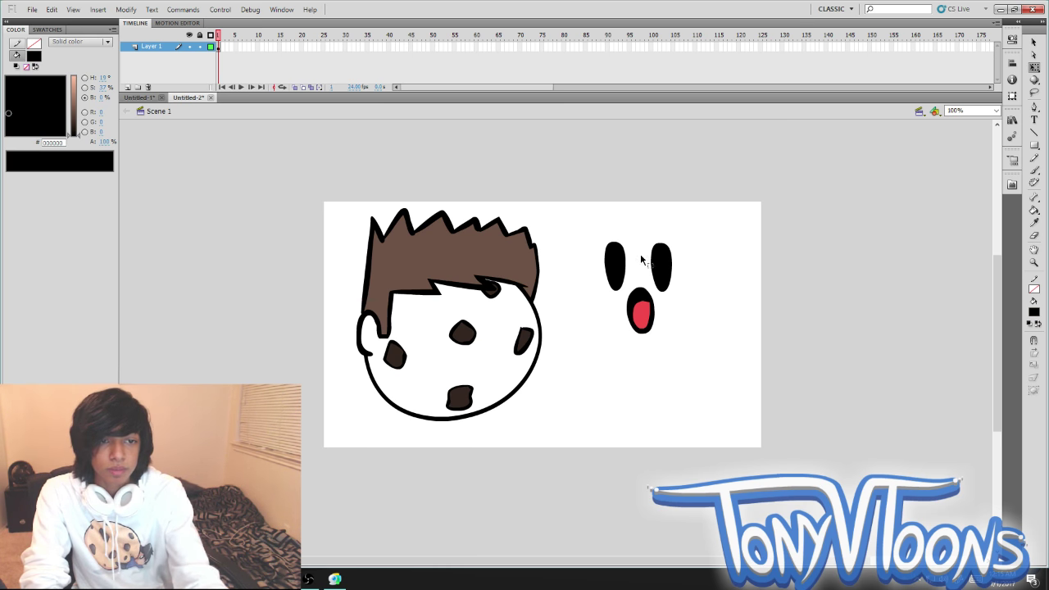
click(1034, 170)
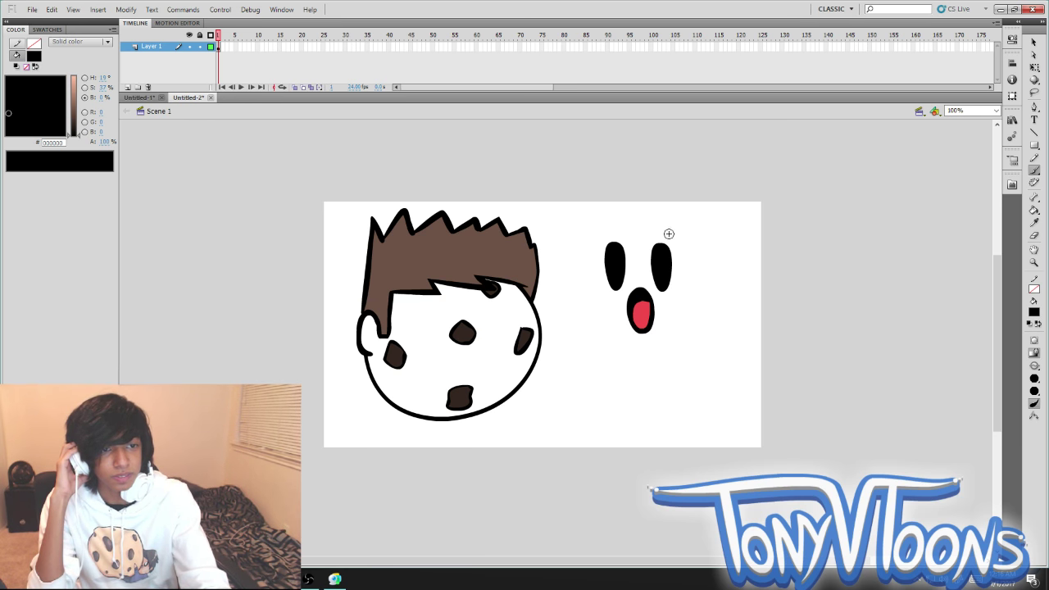
drag(675, 232, 668, 240)
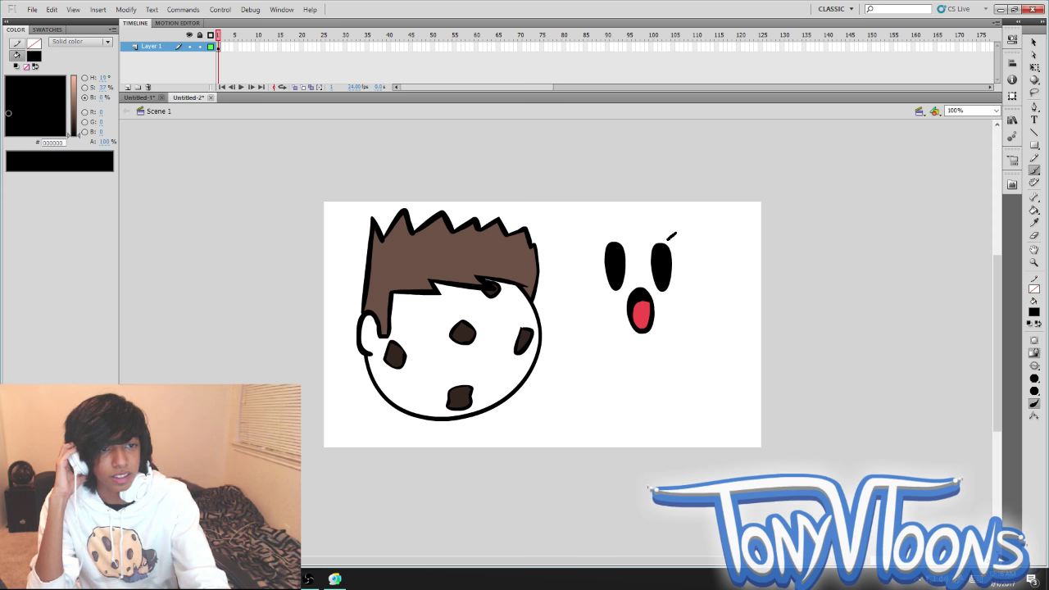
drag(674, 233, 602, 232)
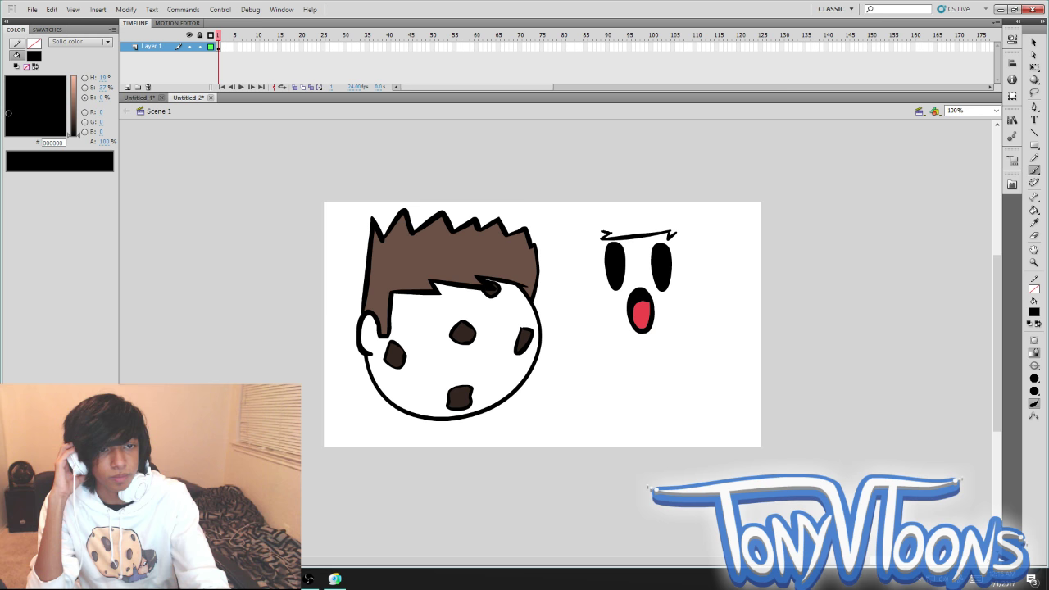
key(ctrl+z)
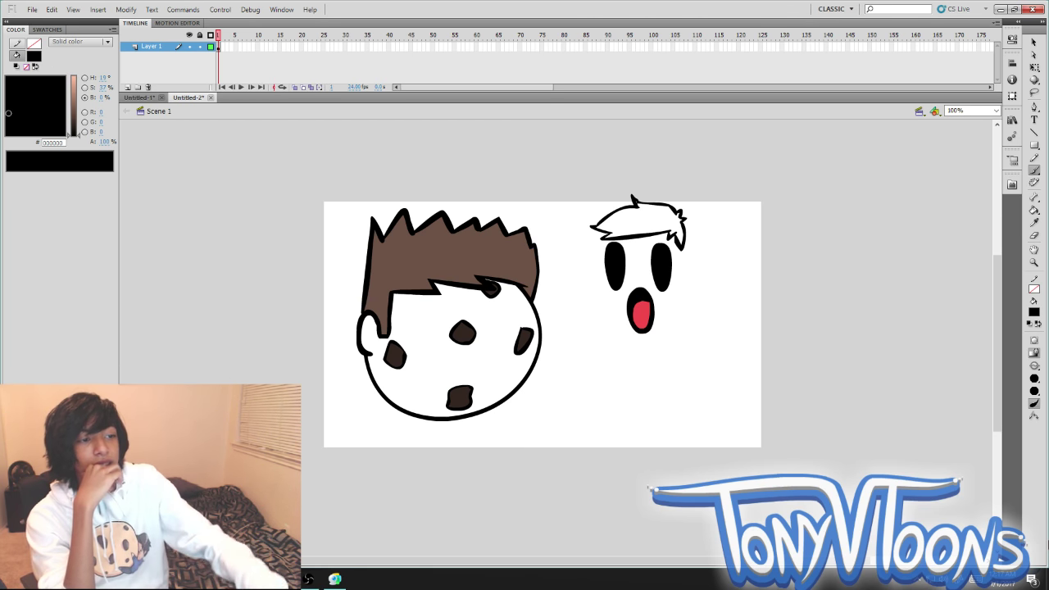
Enlarge the second character's hair outline with Free Transform, extending it up and out past the left eye.
click(1035, 68)
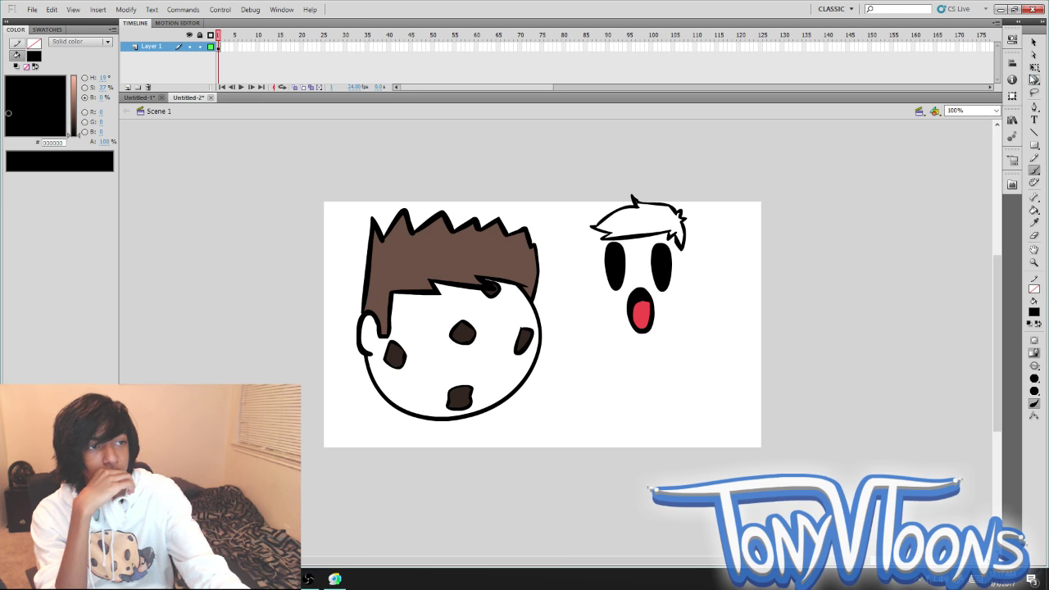
click(632, 199)
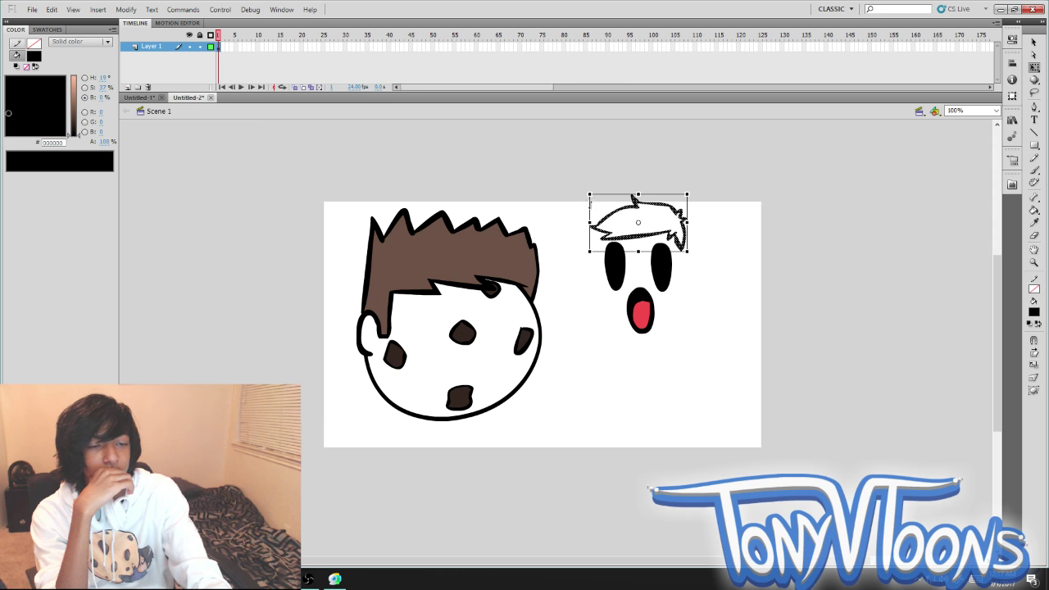
drag(687, 252, 677, 254)
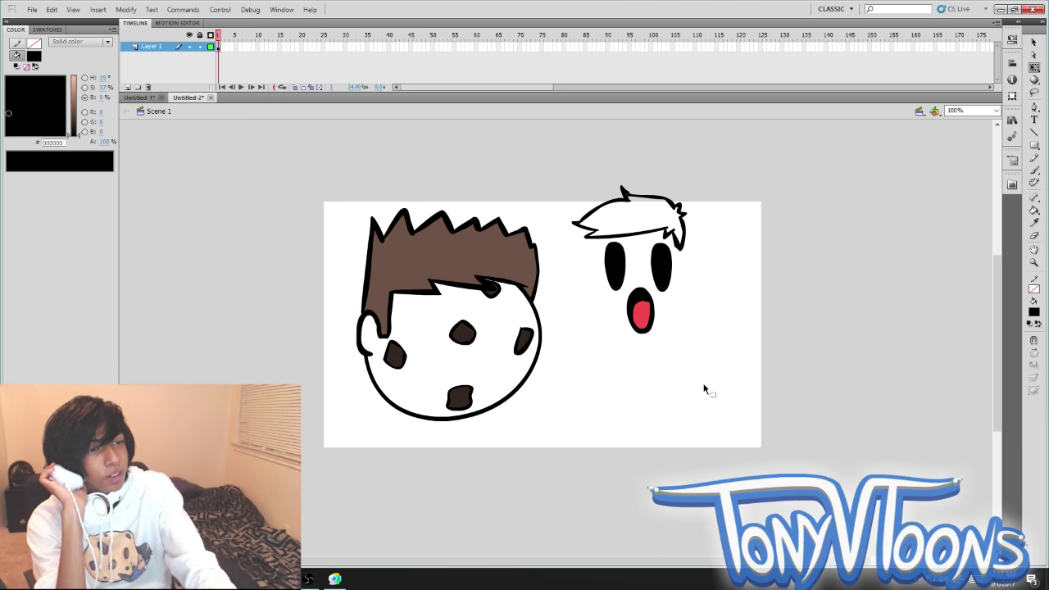
double_click(627, 201)
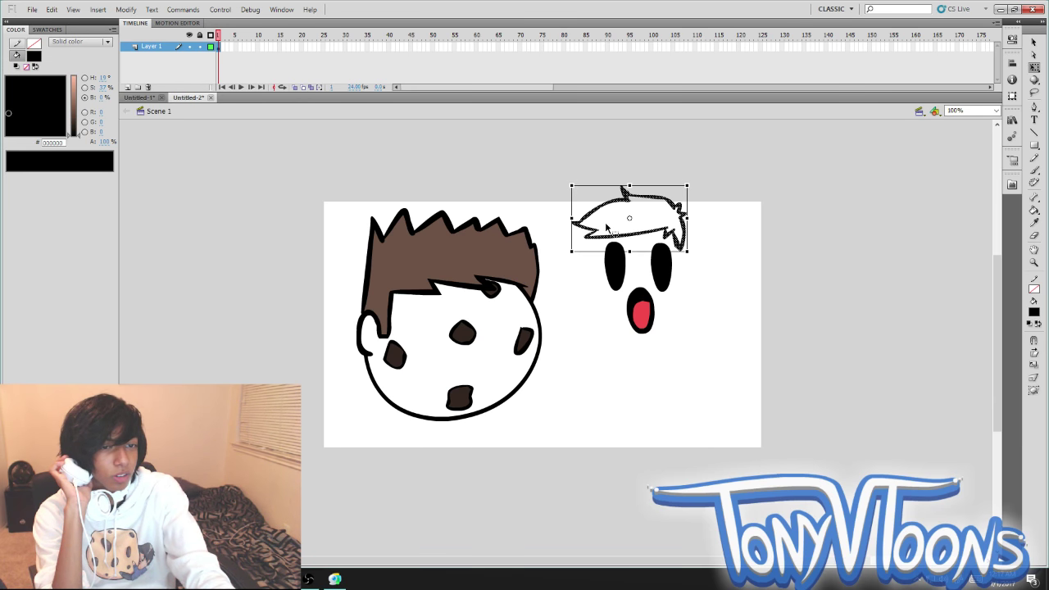
drag(571, 185, 568, 178)
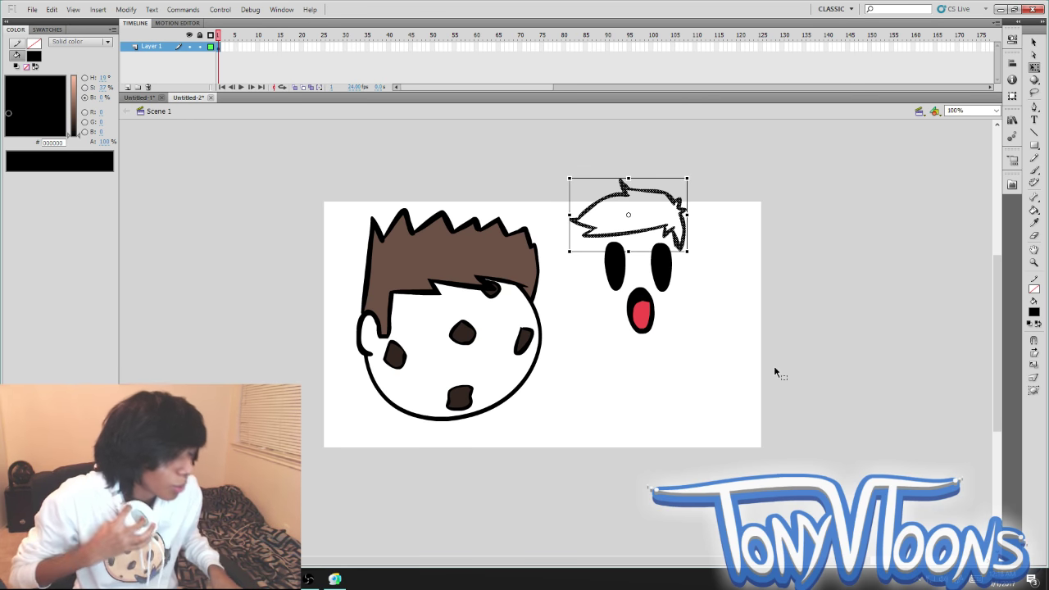
click(752, 311)
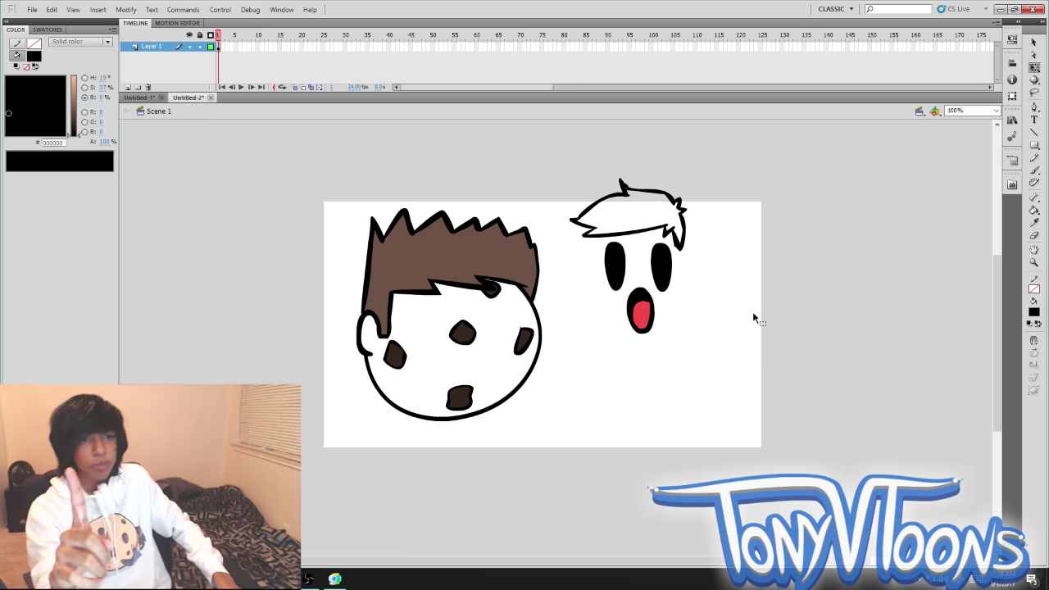
Stretch the pizza-slice face outline slightly upward so its upper ends meet the hair.
click(684, 250)
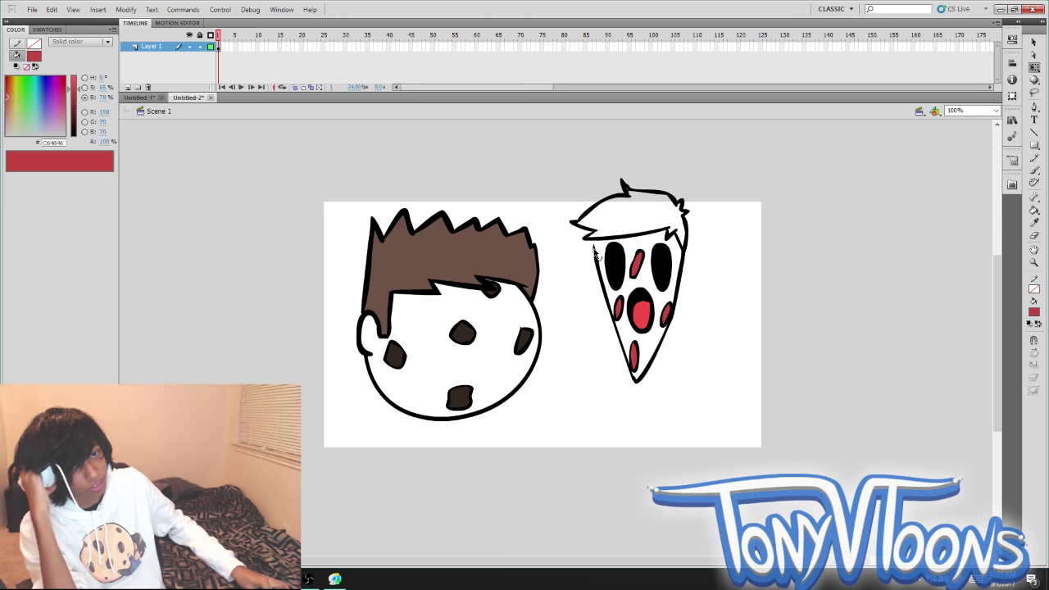
click(601, 254)
click(698, 264)
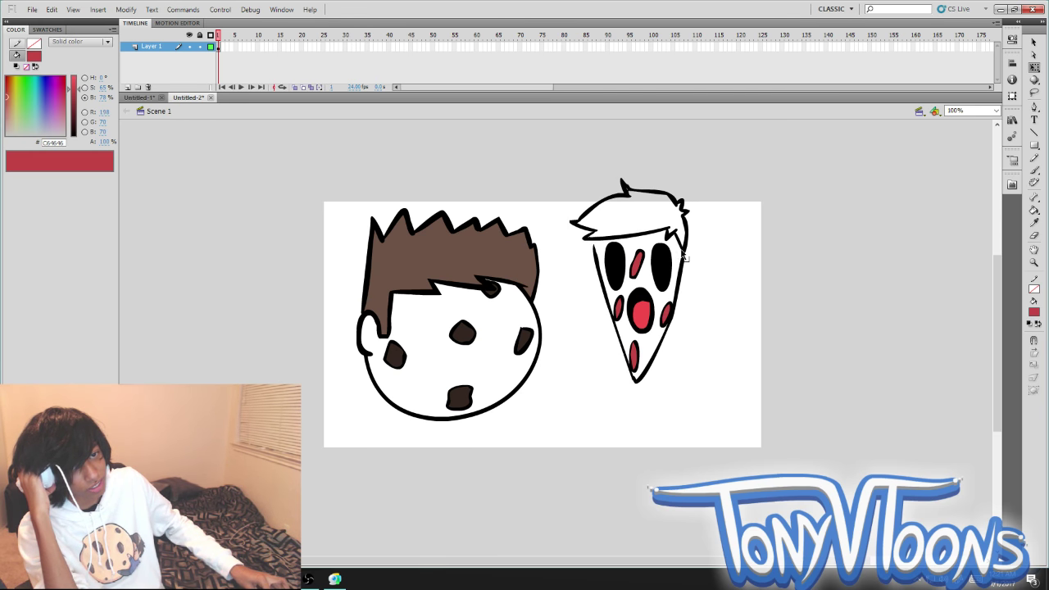
drag(683, 245, 689, 258)
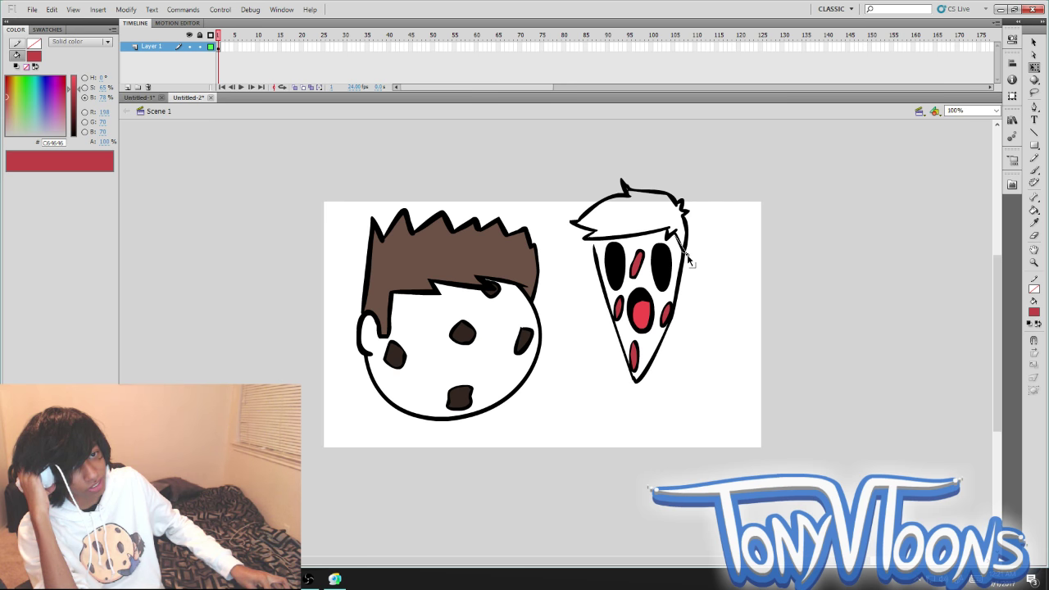
double_click(689, 259)
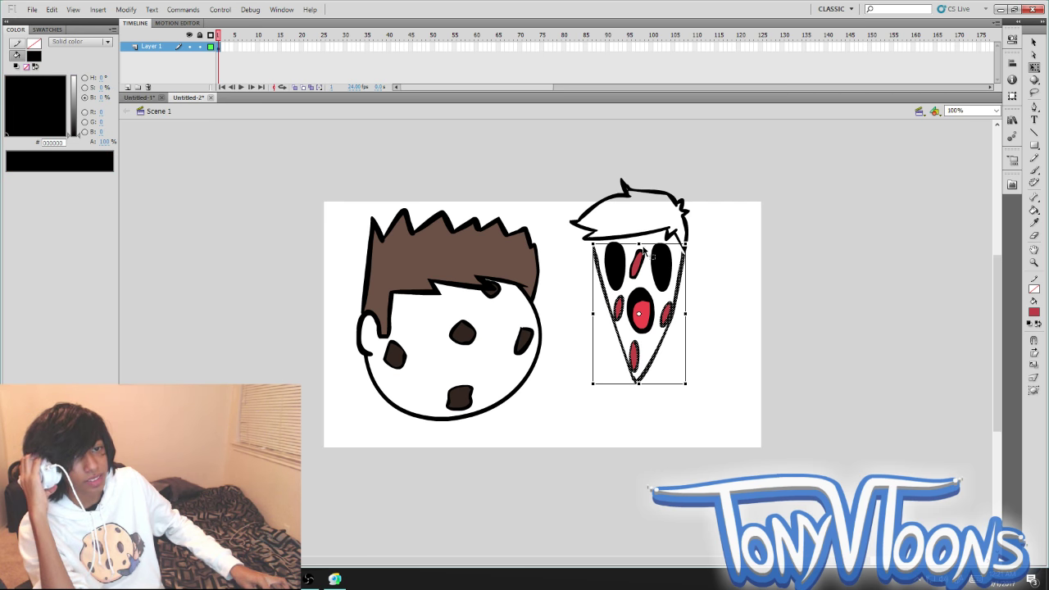
click(734, 259)
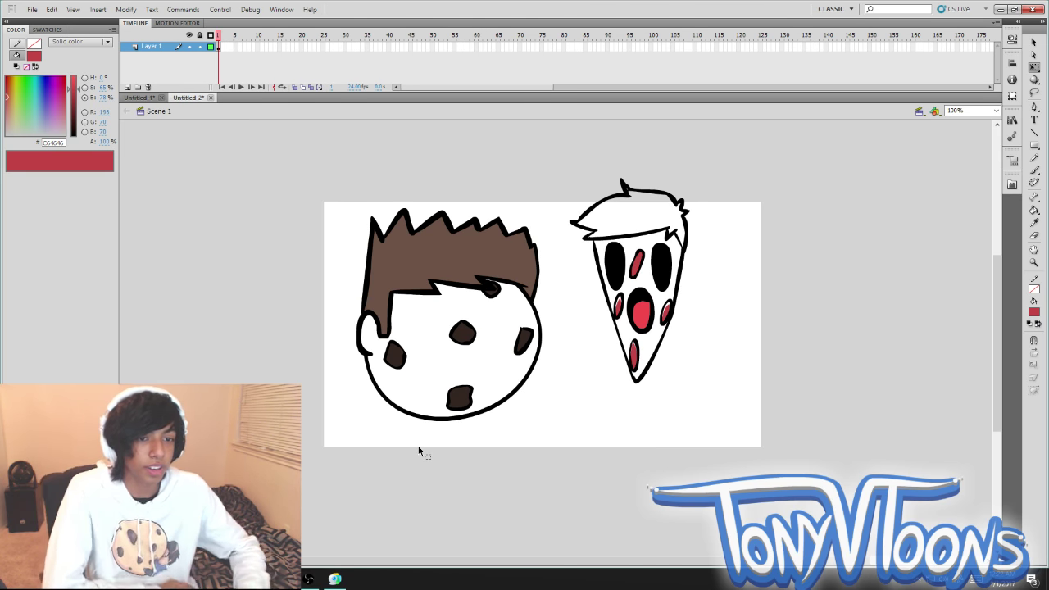
Colour the cookie face and ear tan, adding a pinkish shadow along the left side and #543A30 shading on the left of the hair.
click(1034, 169)
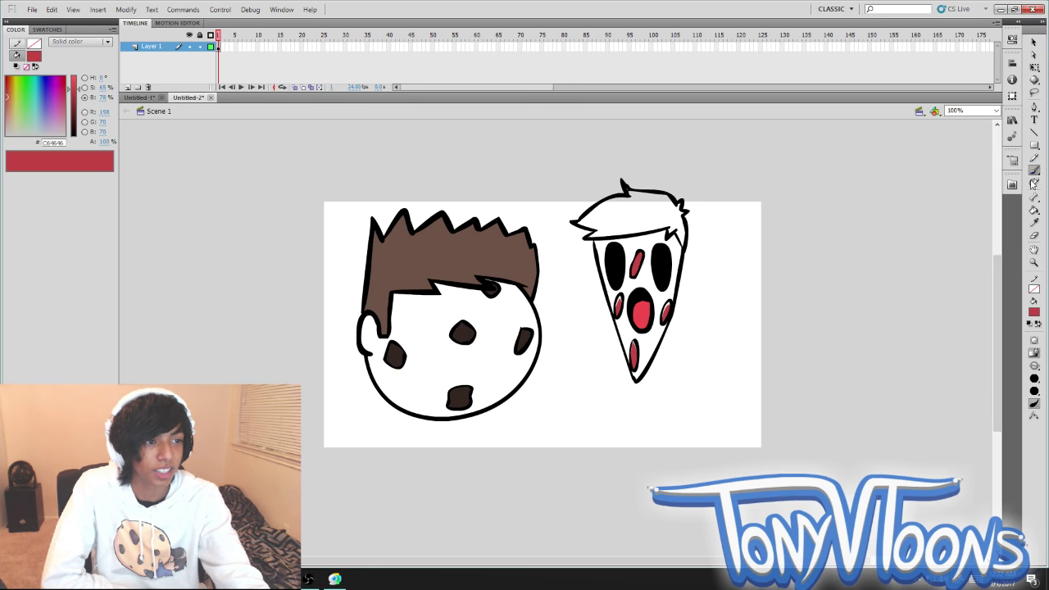
drag(998, 273, 995, 264)
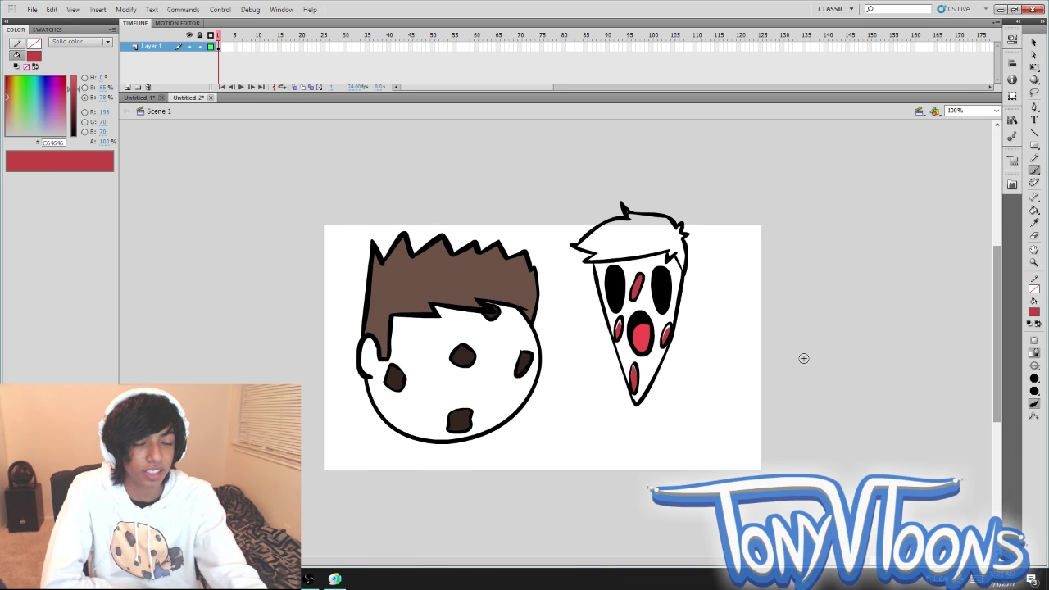
key(ctrl+equal)
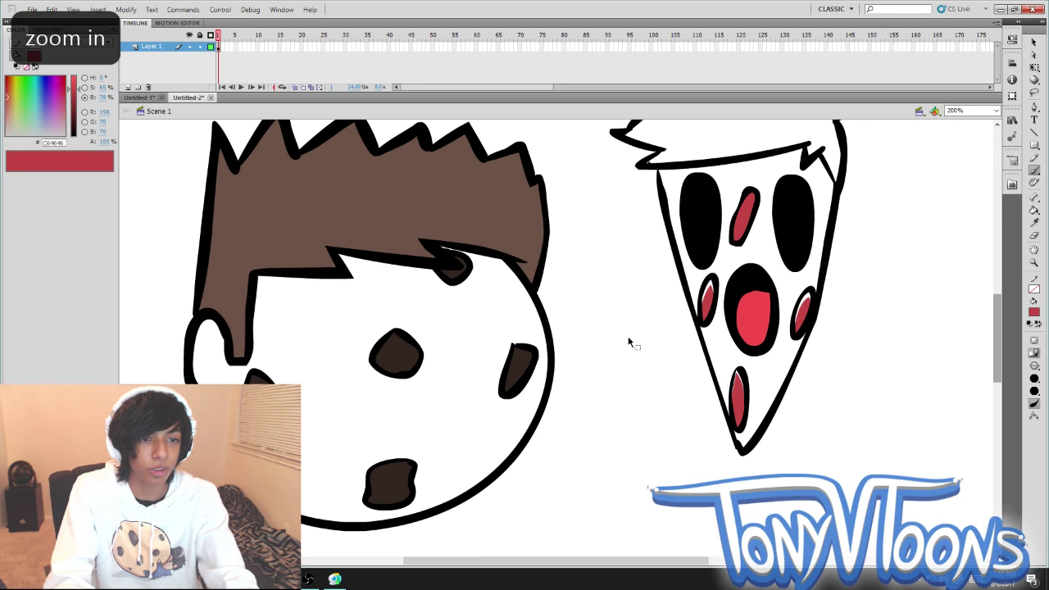
key(ctrl+minus)
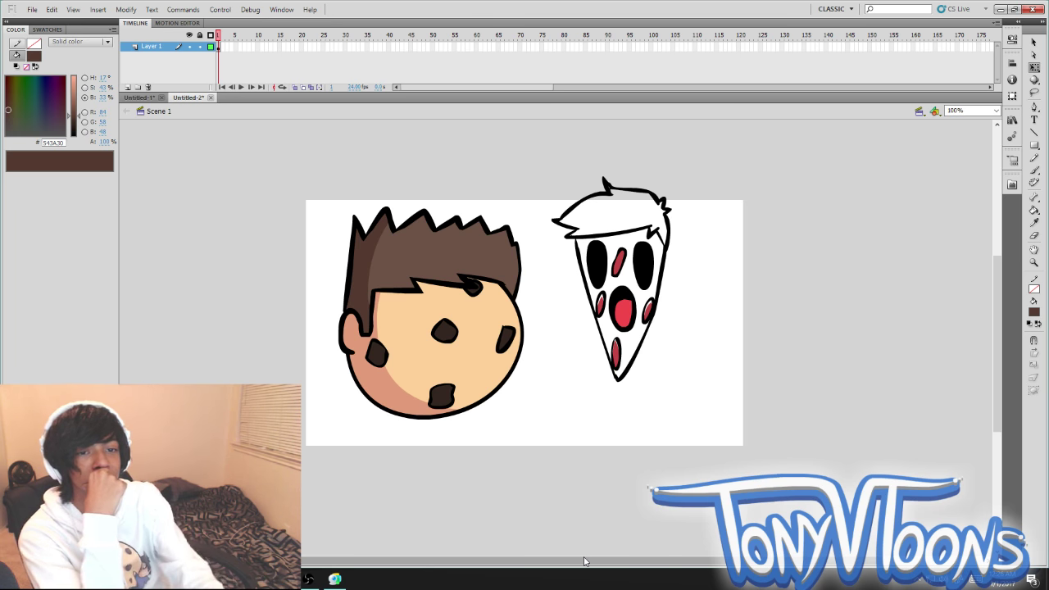
key(k)
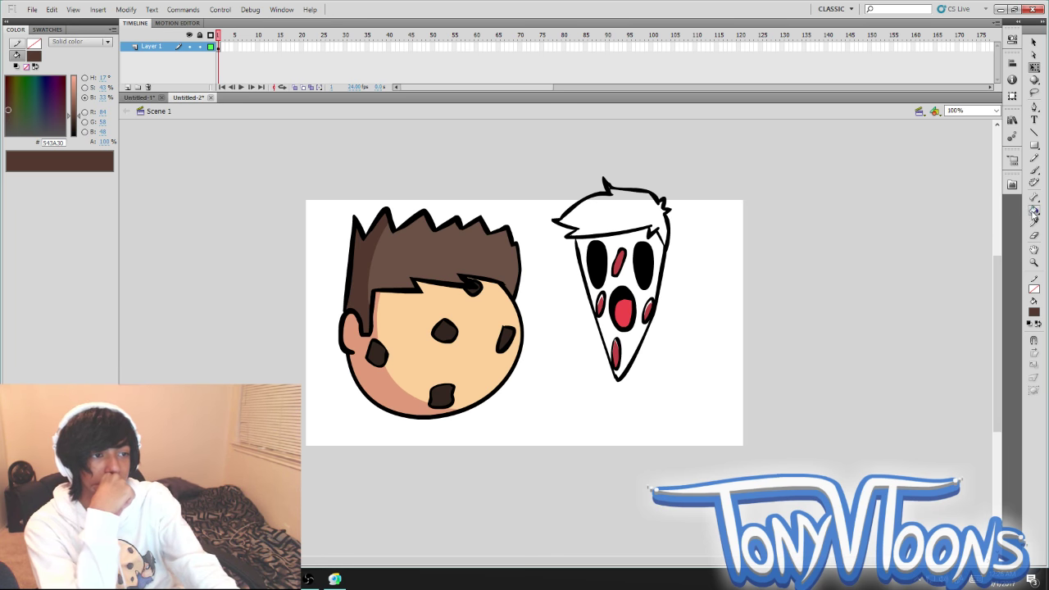
scroll(996, 298, up, 1)
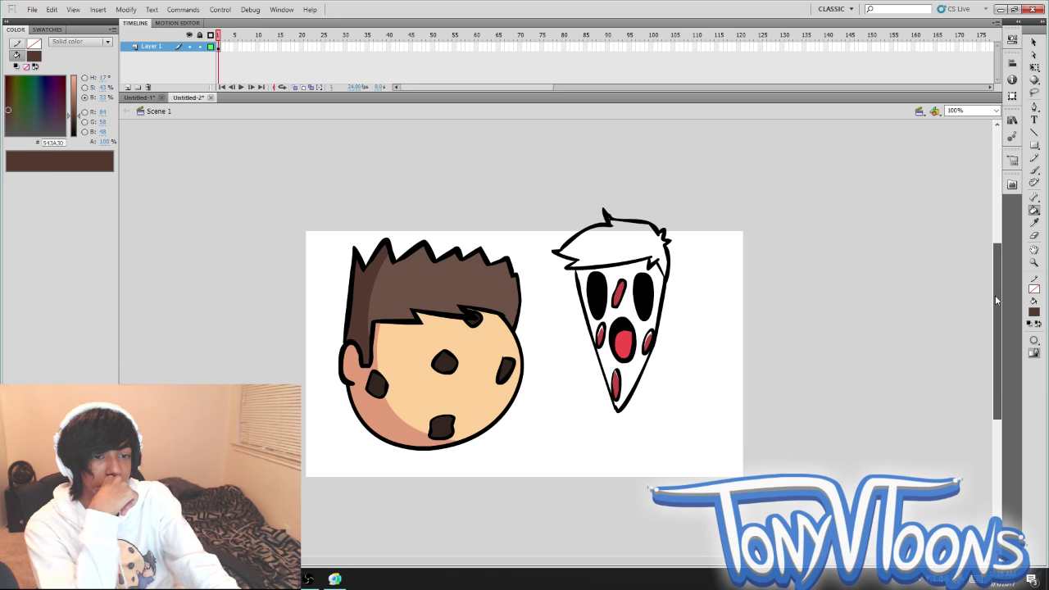
scroll(995, 299, down, 1)
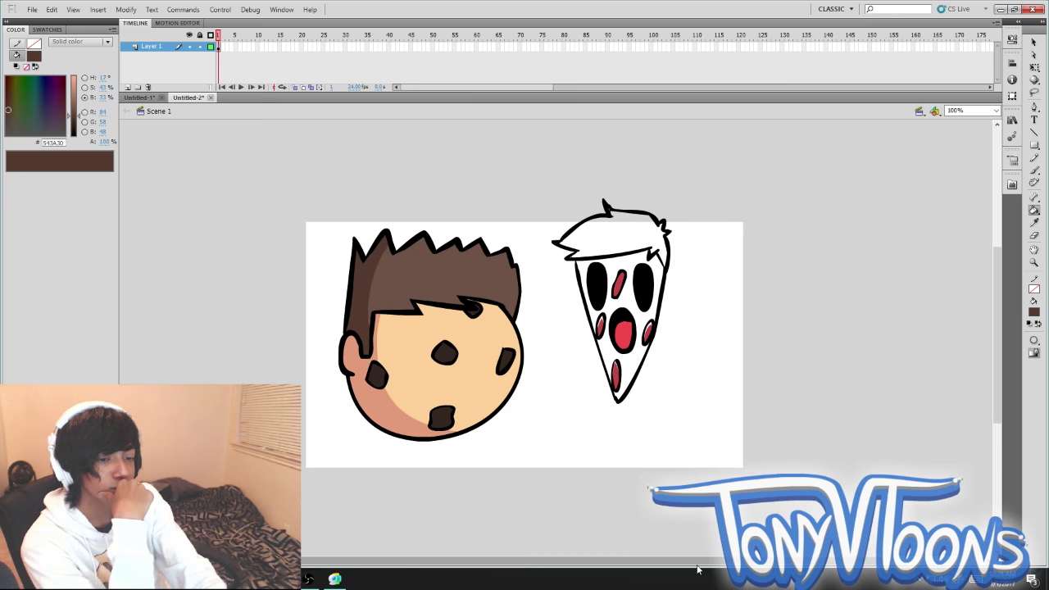
scroll(697, 566, right, 1)
scroll(697, 565, left, 1)
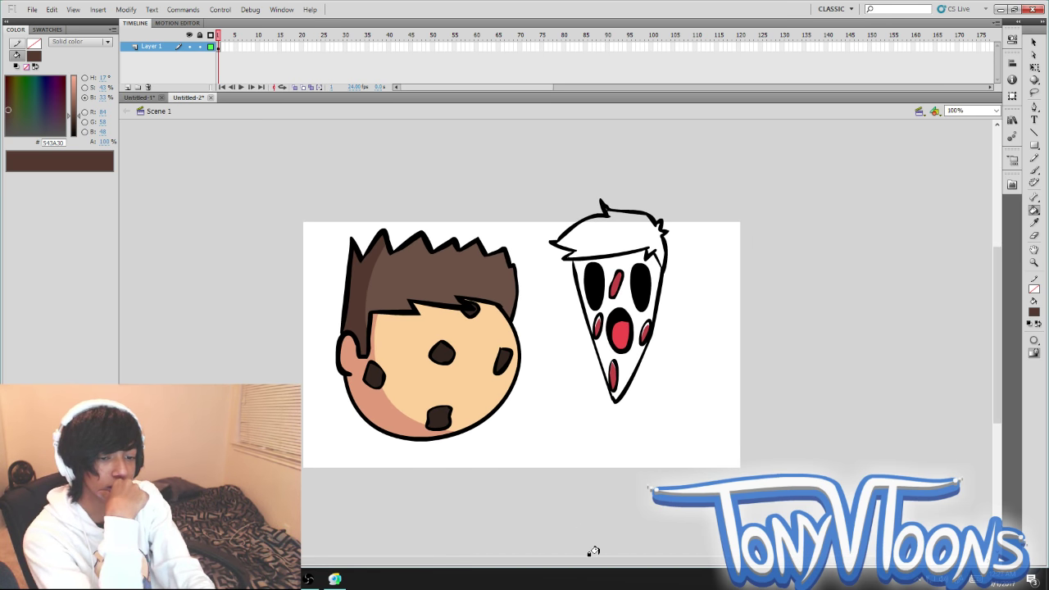
scroll(619, 572, right, 2)
scroll(616, 571, right, 1)
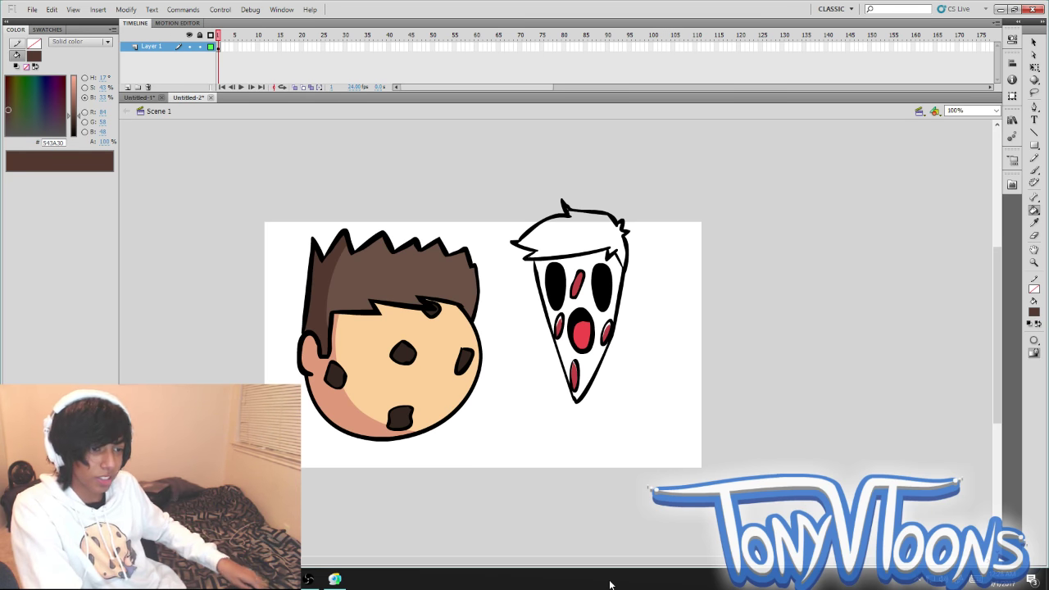
drag(565, 548, 597, 548)
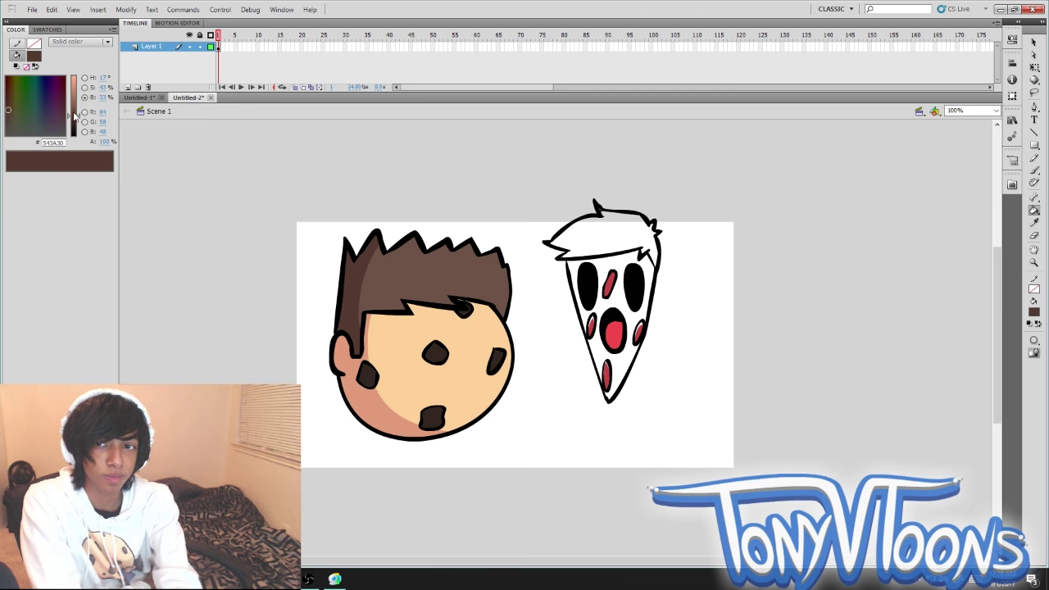
Fill the pizza-slice character's hair with light orange #FFBB79.
click(73, 79)
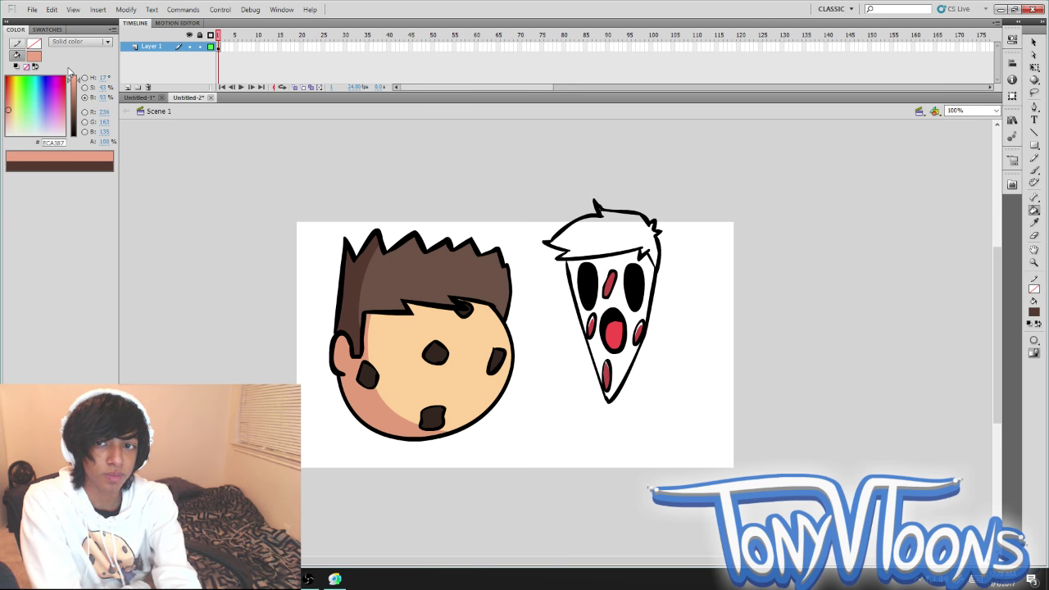
click(73, 75)
click(9, 104)
click(606, 225)
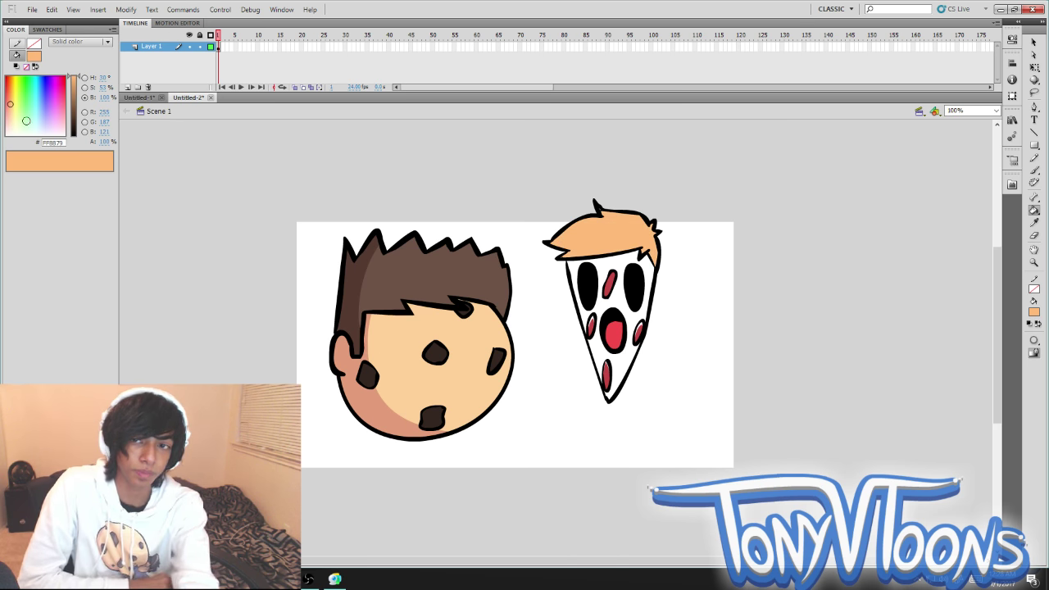
Fill the pizza-slice face with pale cream #FFE6B6.
click(603, 291)
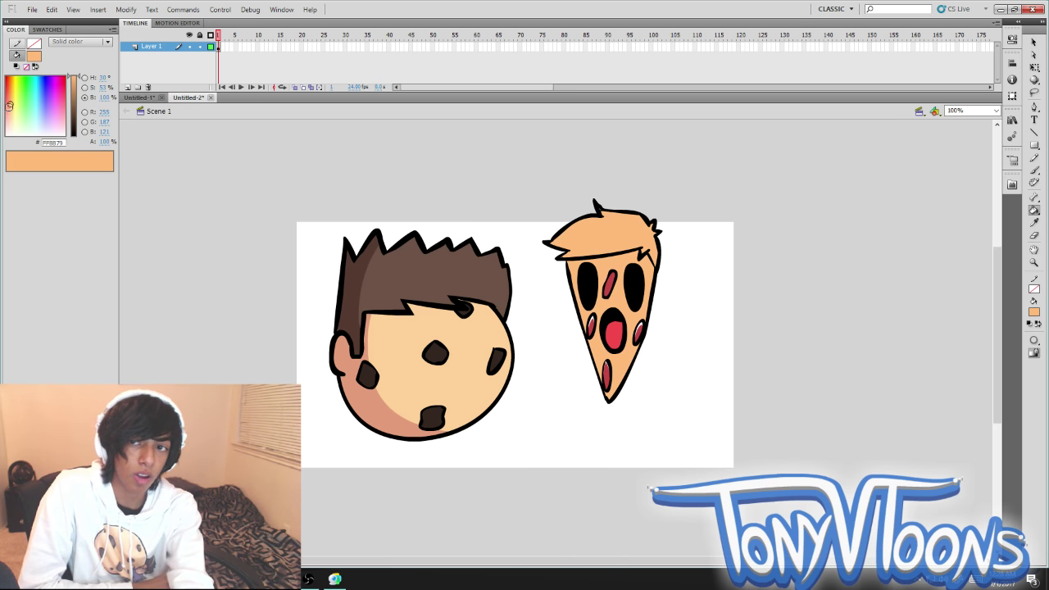
click(12, 117)
drag(11, 117, 12, 119)
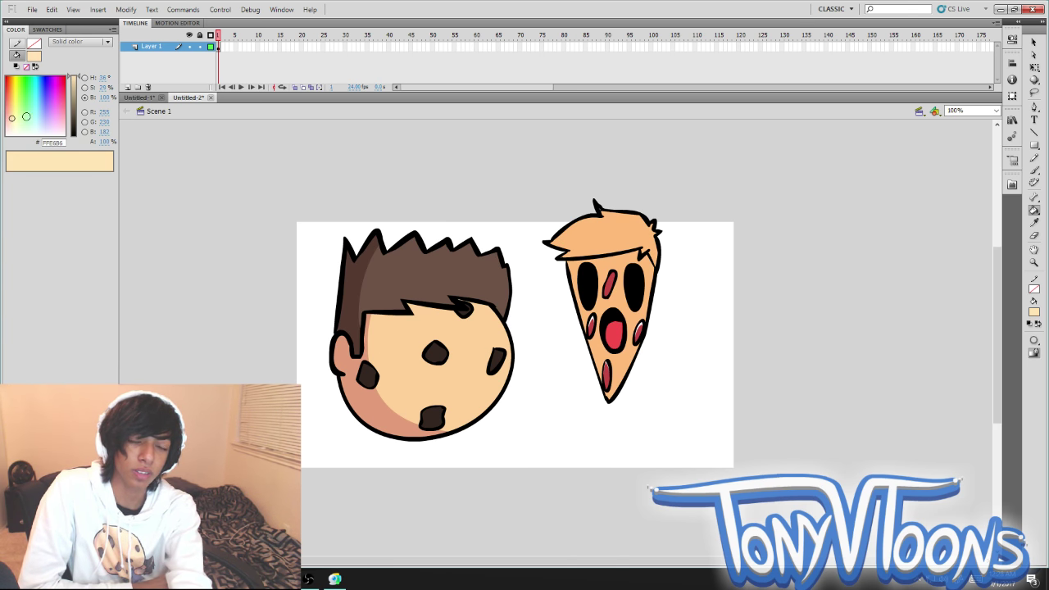
click(610, 261)
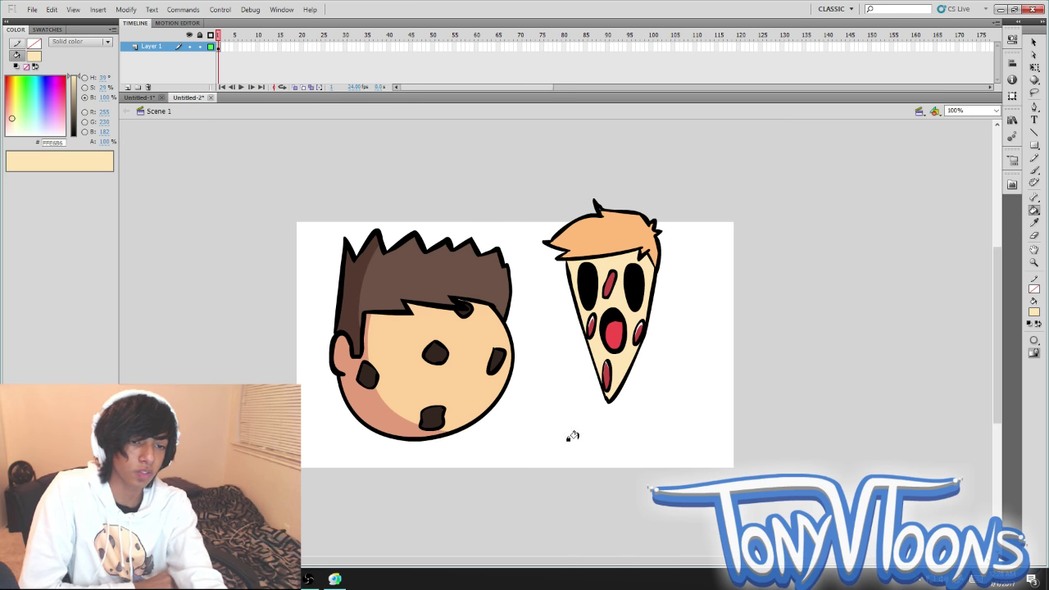
Sample the dark red of a pepperoni and fill the remaining white gaps inside the pepperoni pieces with it.
key(i)
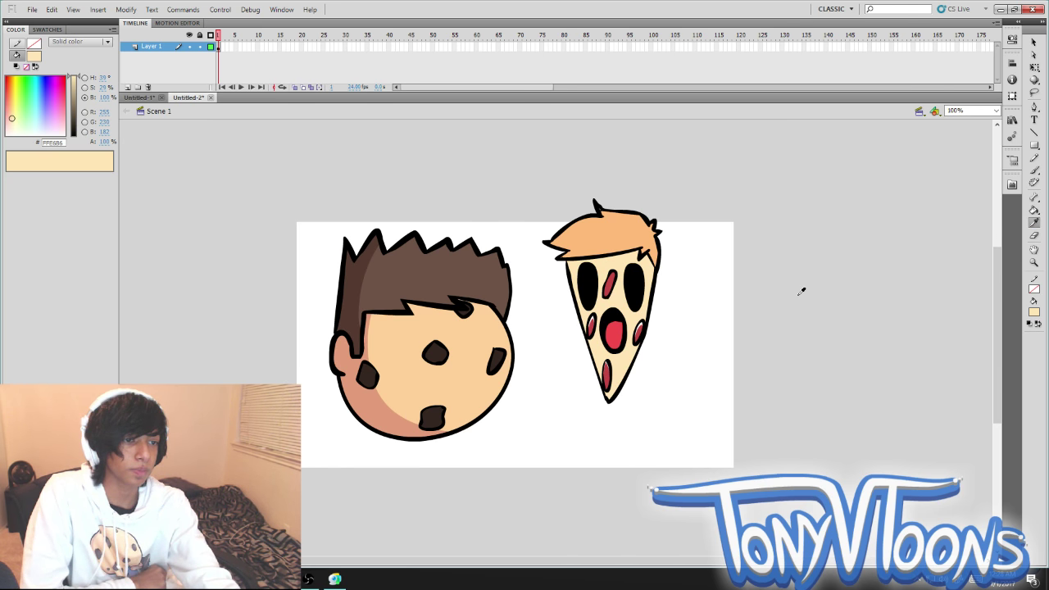
click(644, 330)
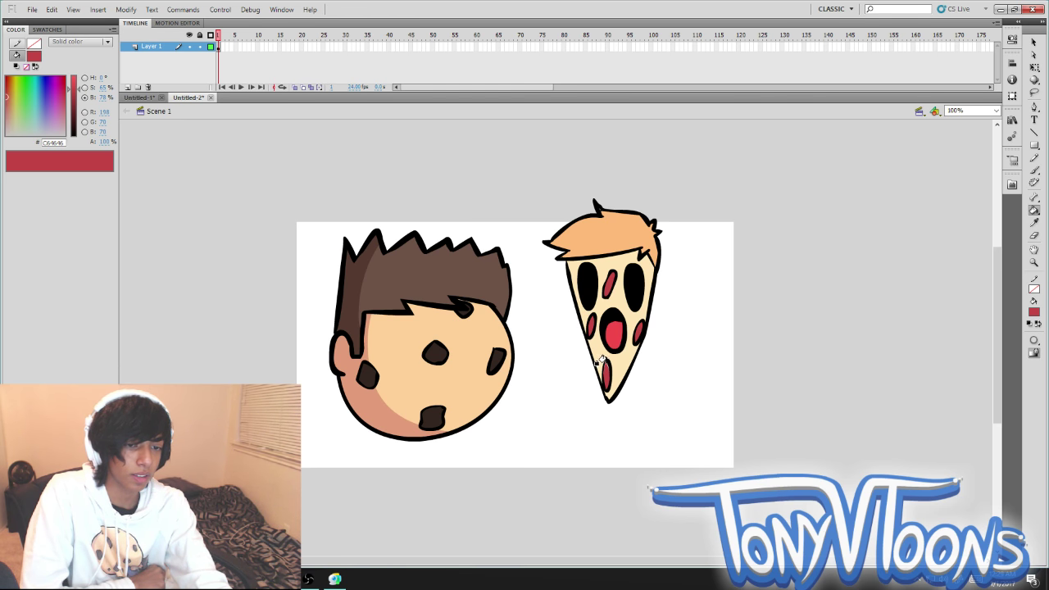
click(1035, 263)
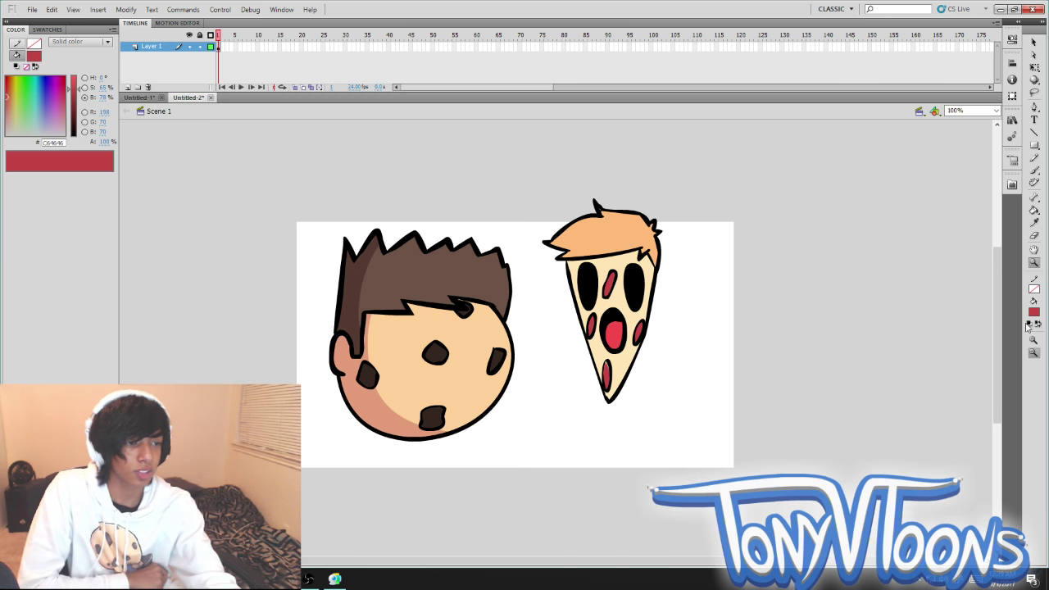
click(655, 386)
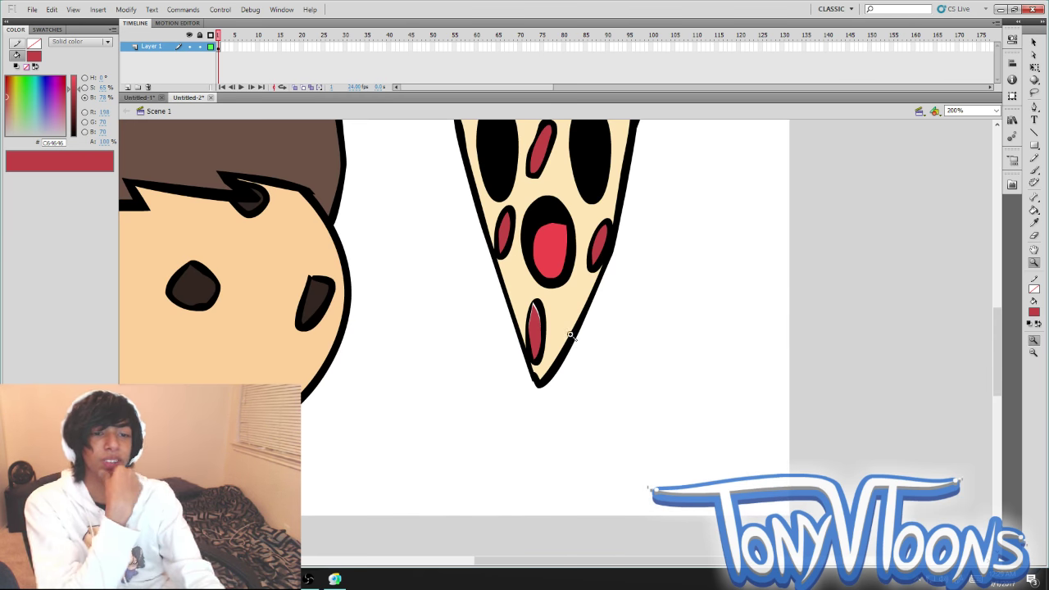
click(1035, 208)
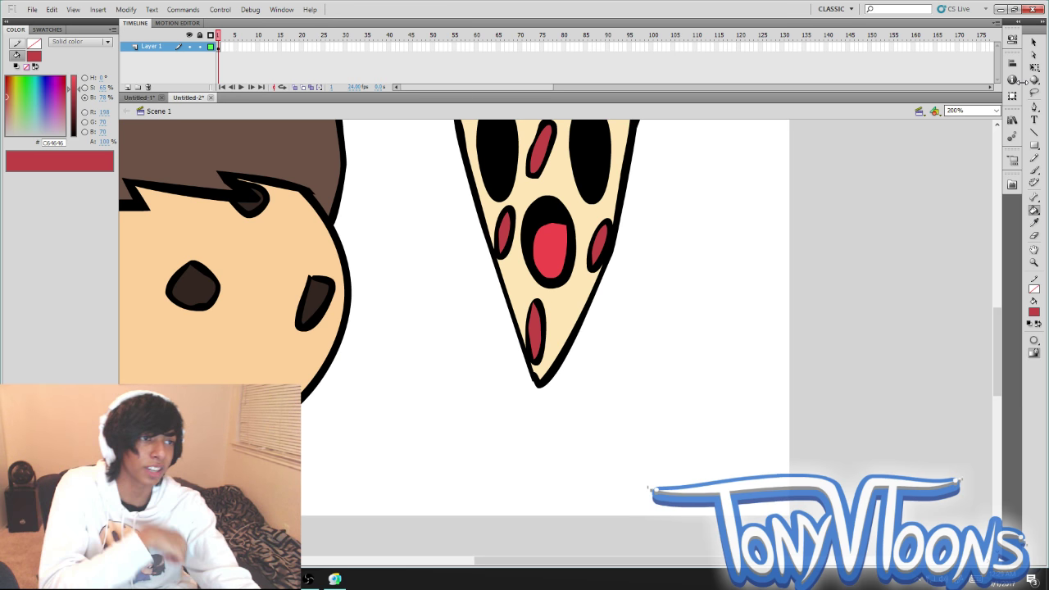
Return to the 100% view of both heads and choose the Brush tool with the dark red fill.
click(1034, 66)
scroll(873, 531, up, 3)
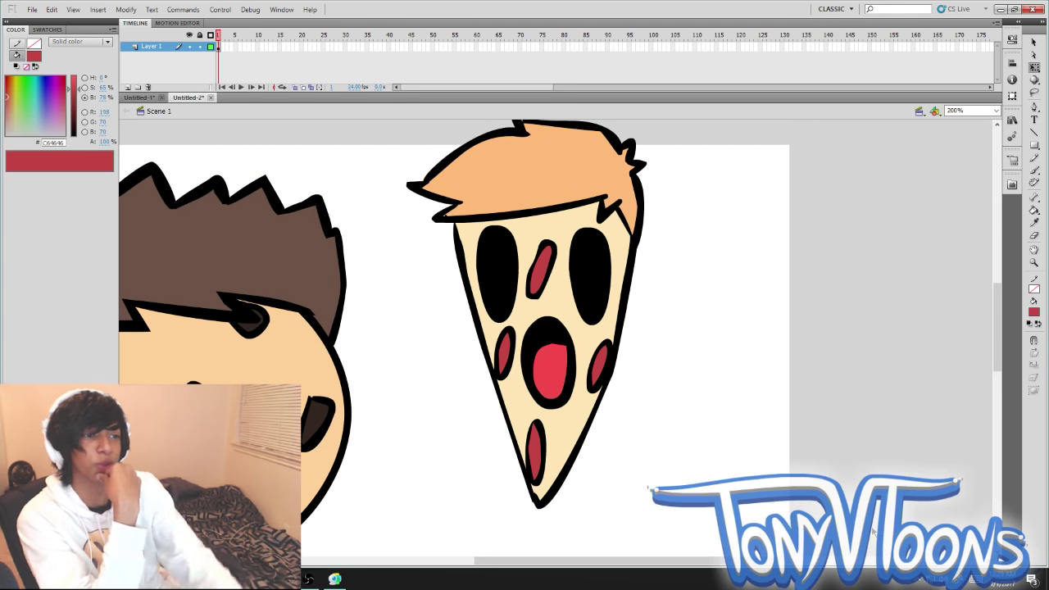
click(1034, 262)
click(1033, 354)
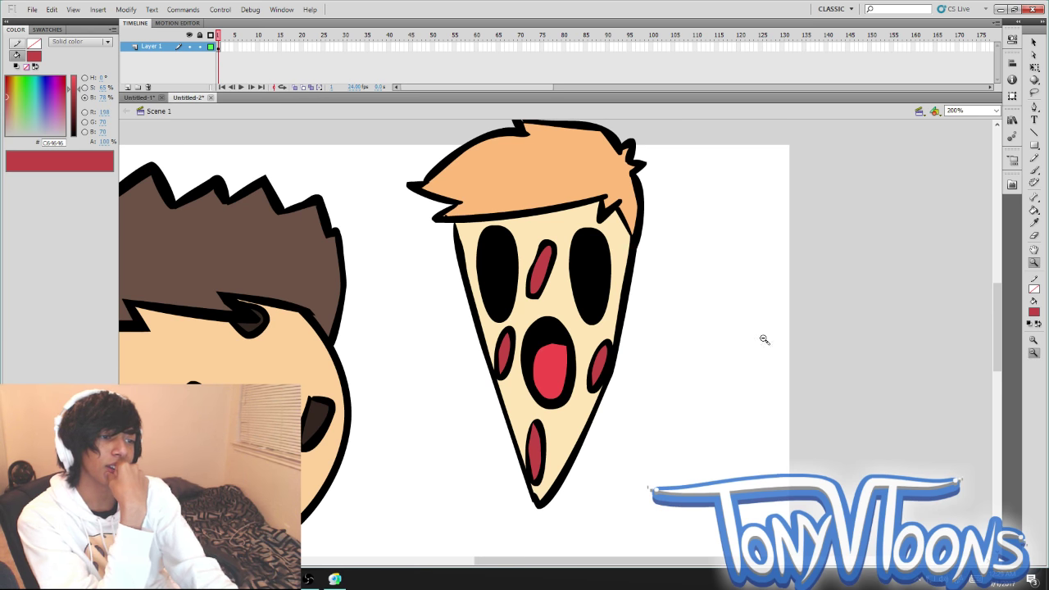
click(583, 327)
mouse_move(627, 564)
mouse_down()
mouse_move(598, 562)
mouse_move(616, 564)
mouse_up()
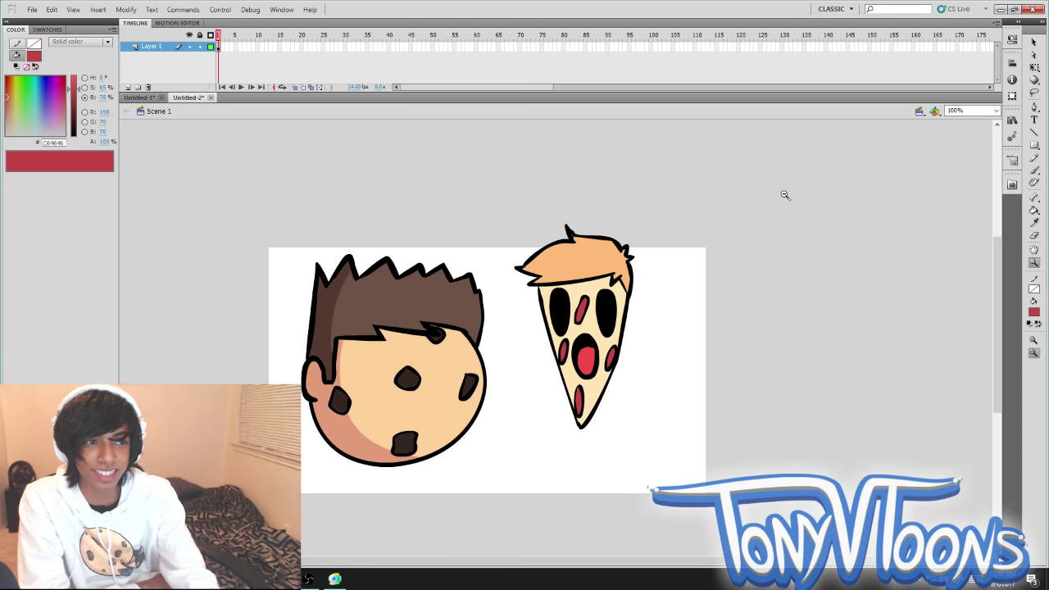
click(1034, 169)
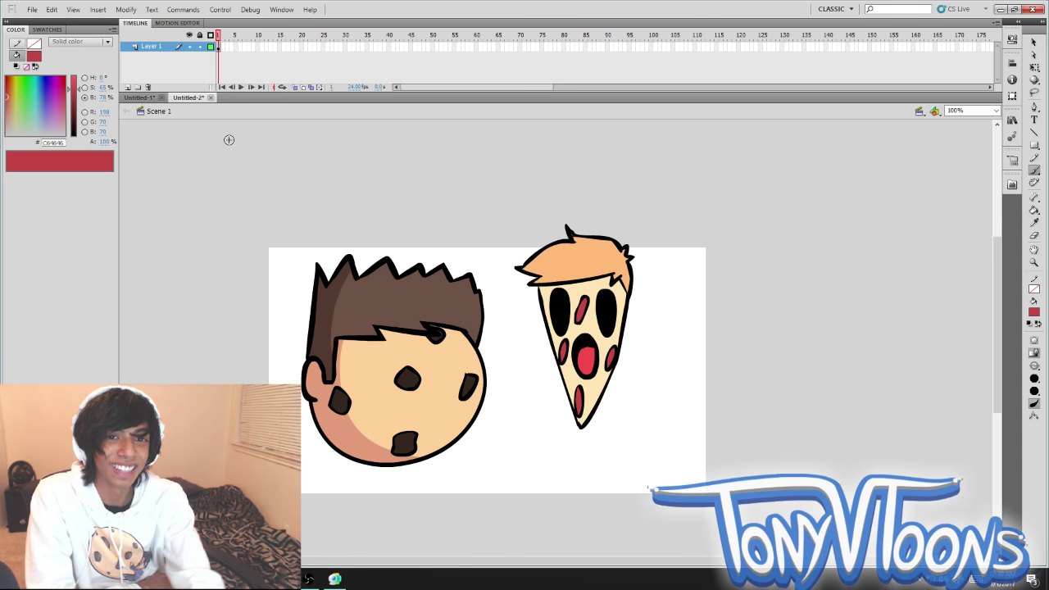
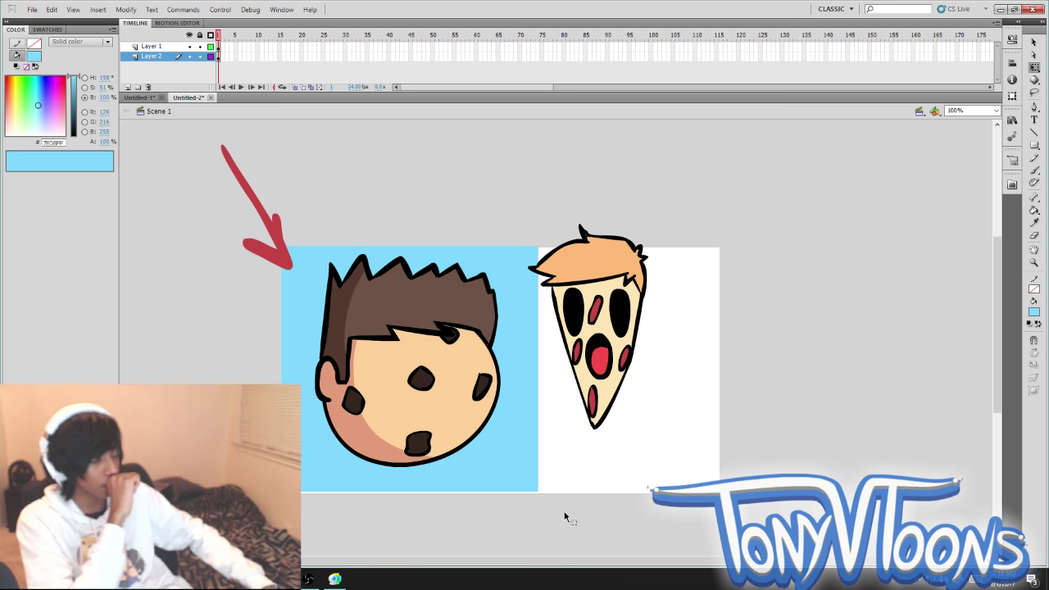
drag(589, 563, 618, 573)
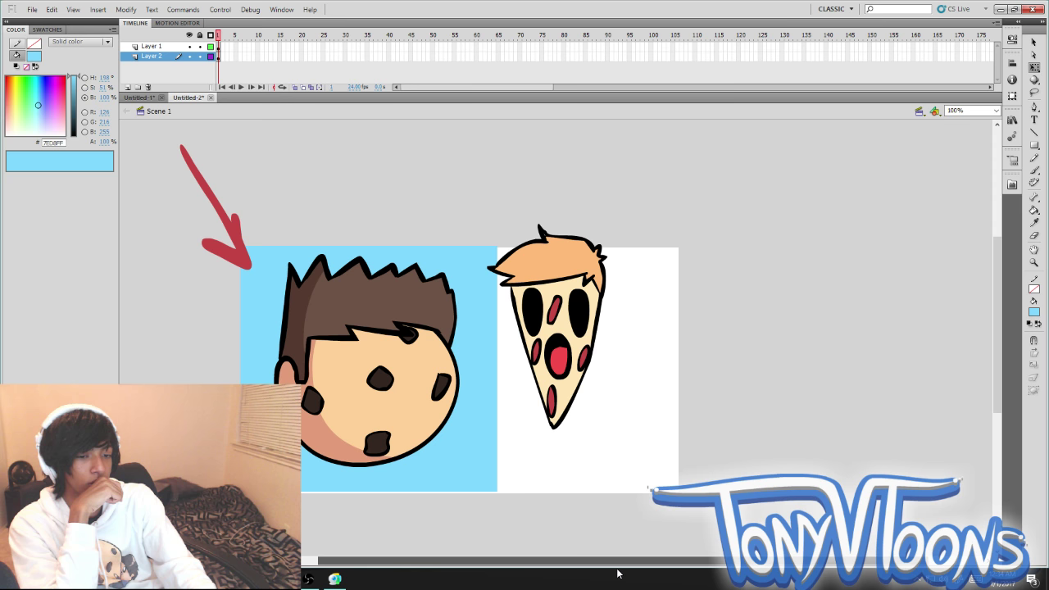
scroll(618, 566, right, 1)
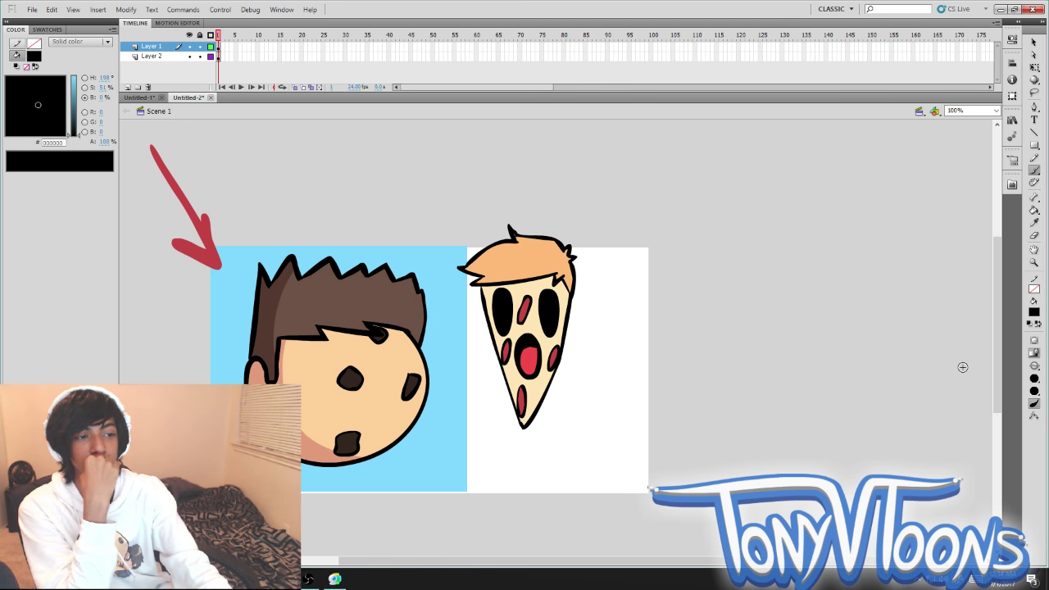
scroll(963, 367, down, 1)
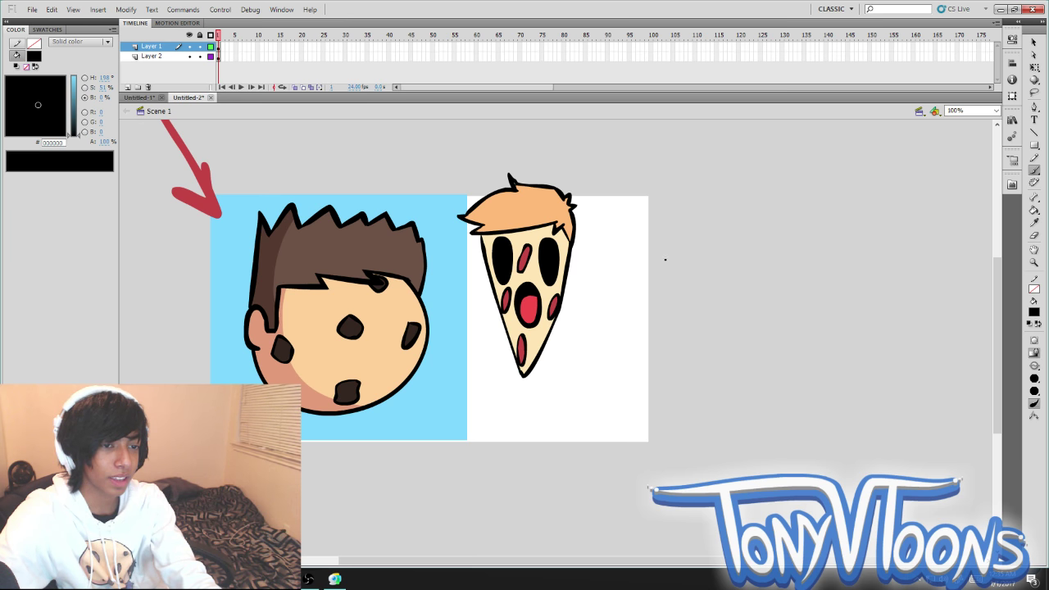
drag(665, 261, 721, 213)
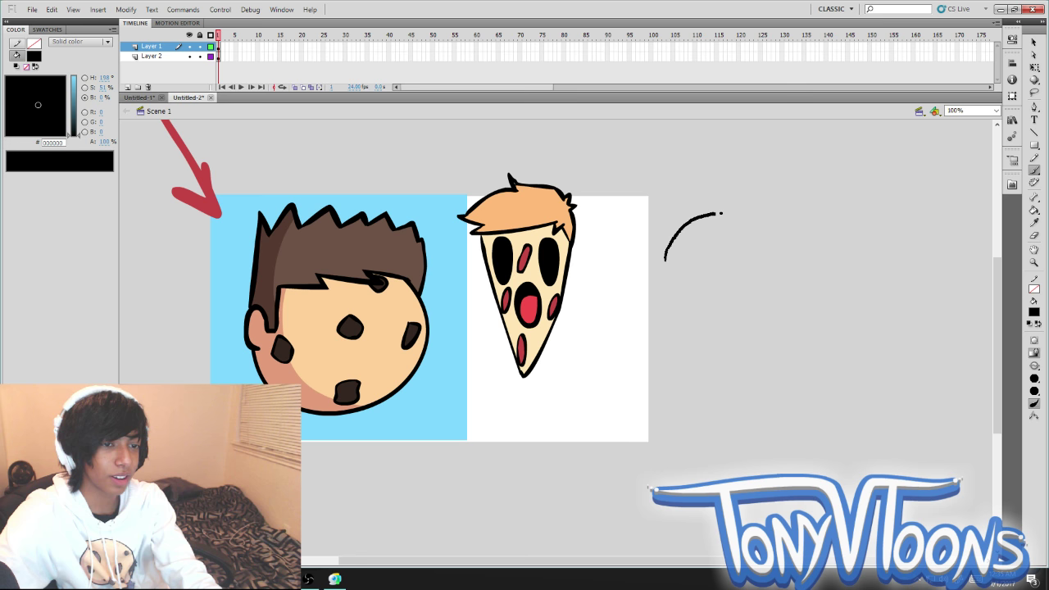
drag(721, 214, 780, 257)
drag(666, 260, 777, 259)
drag(770, 261, 744, 375)
key(ctrl+z)
key(ctrl+z)
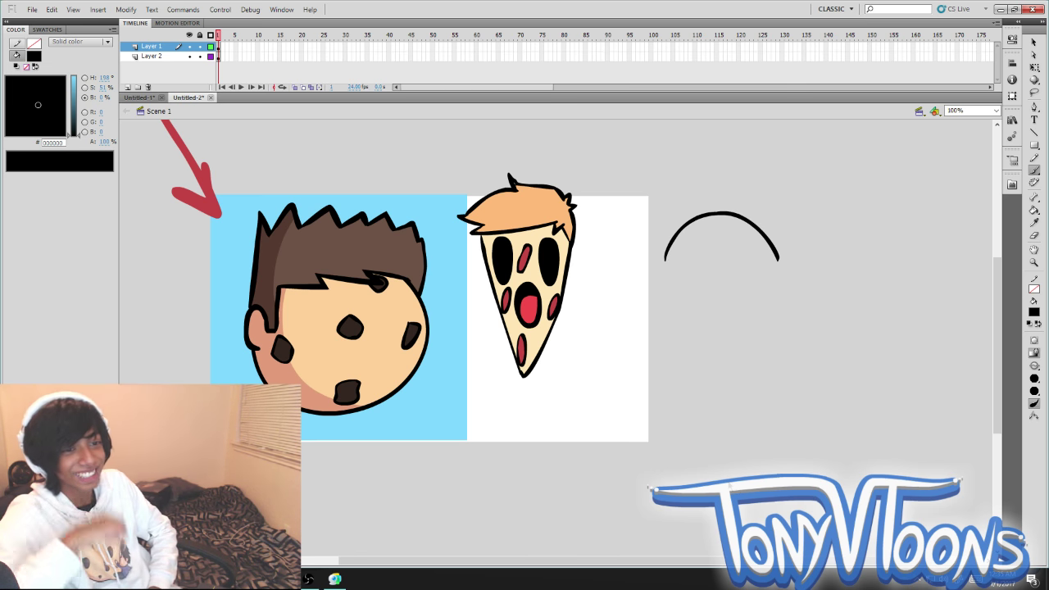
key(ctrl+z)
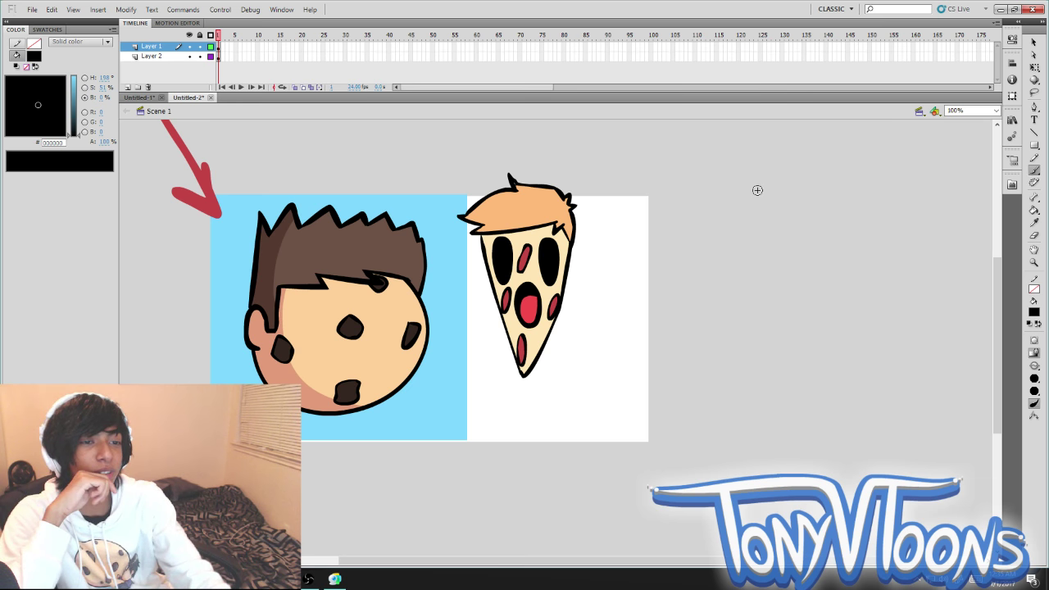
Brush a black curve for the ice-cream character in the empty area beside the pizza slice.
drag(688, 262, 788, 265)
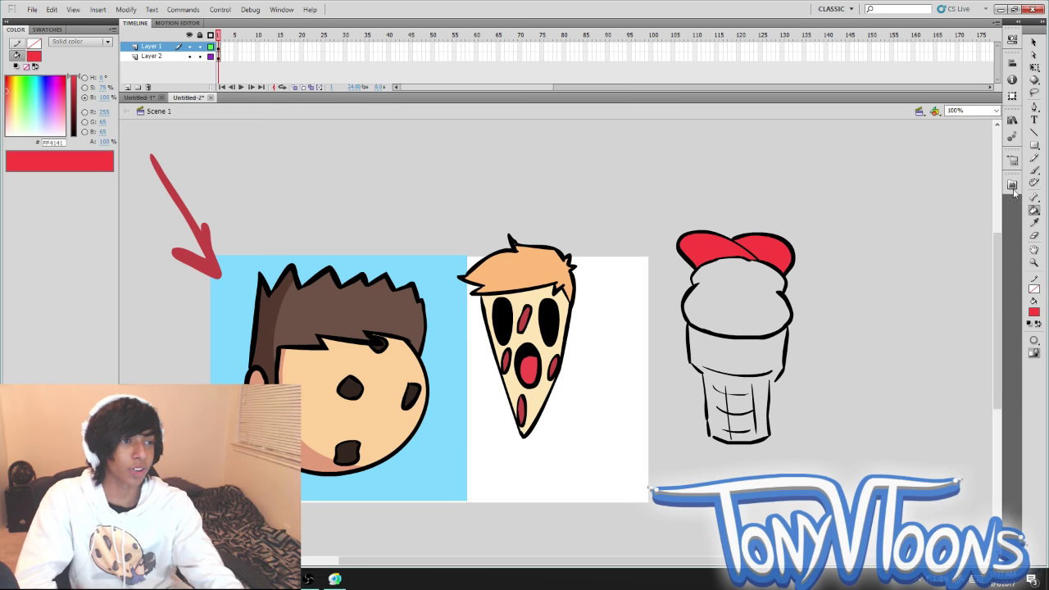
Try a short red brush stroke below the ice-cream cone, remove it, and set the brush colour to black.
click(1034, 169)
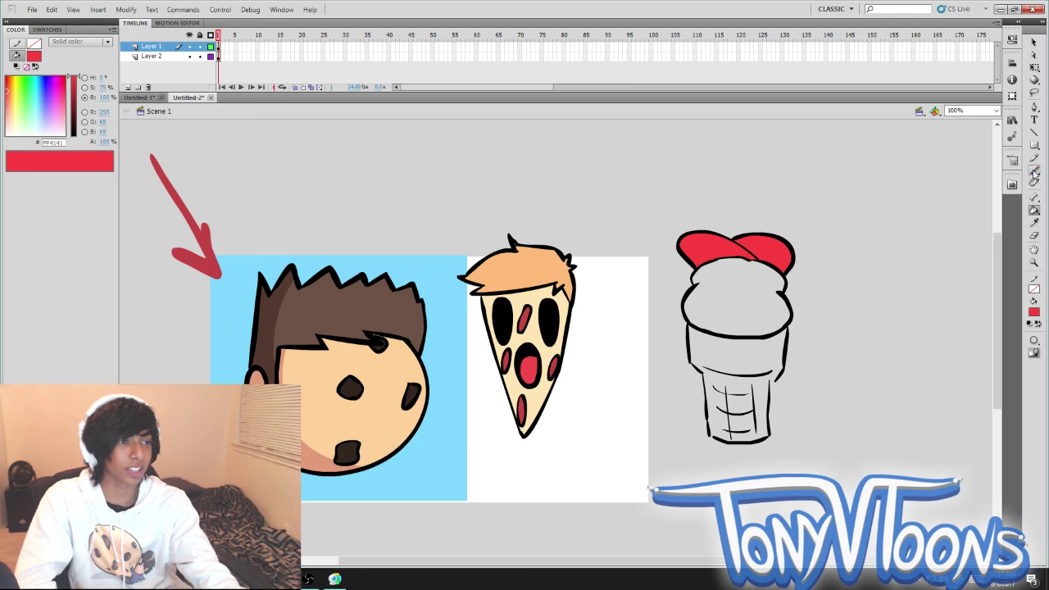
click(545, 557)
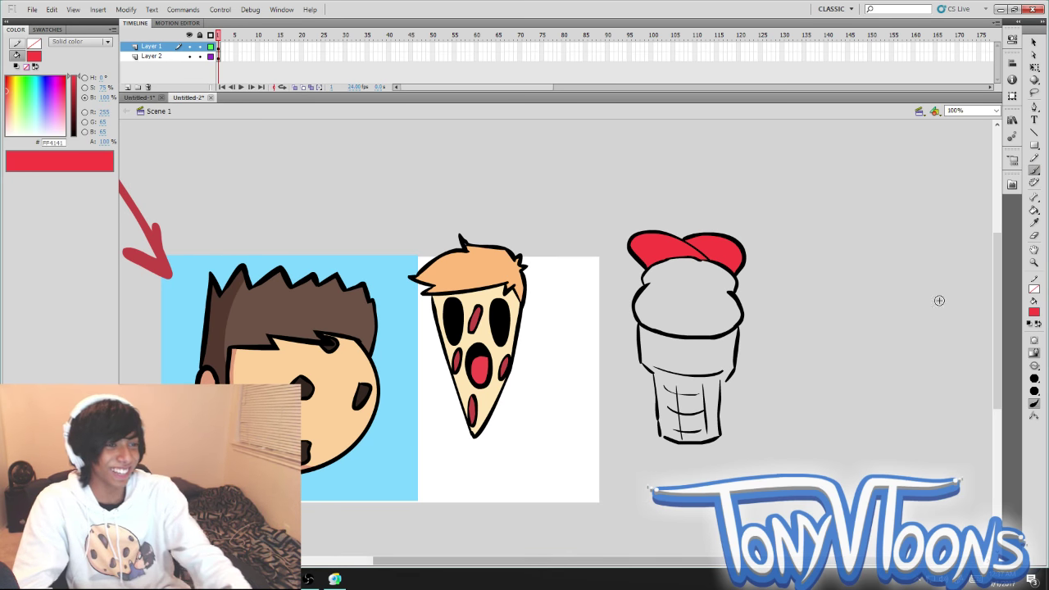
scroll(995, 312, down, 3)
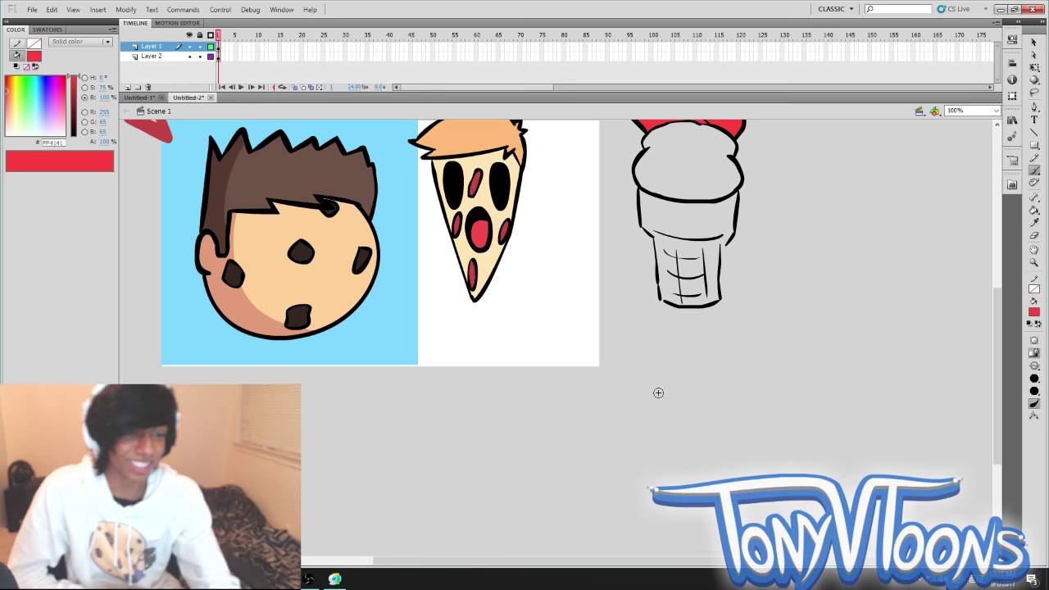
drag(641, 361, 652, 362)
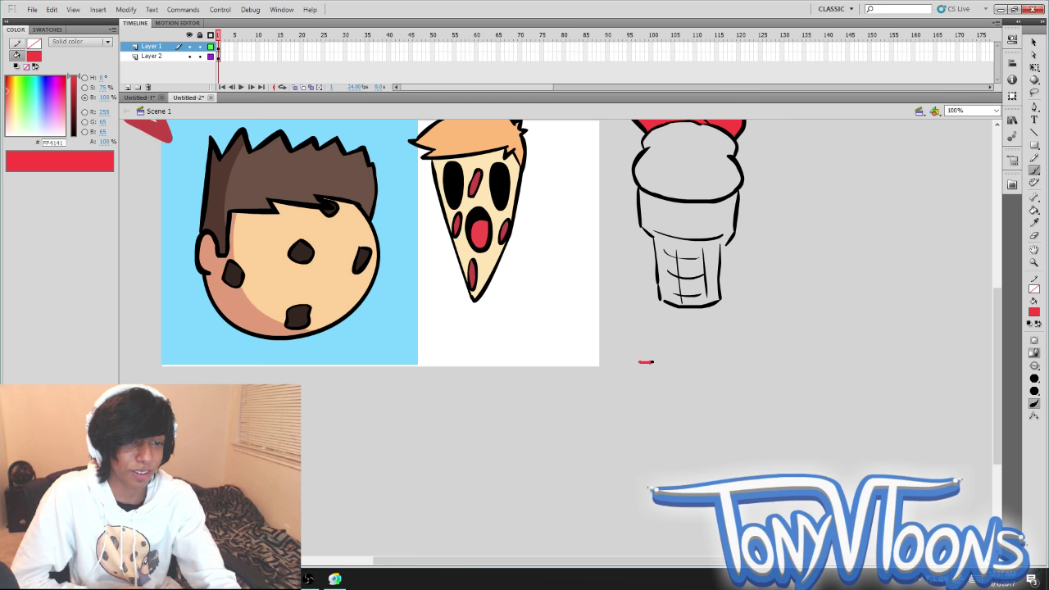
click(73, 135)
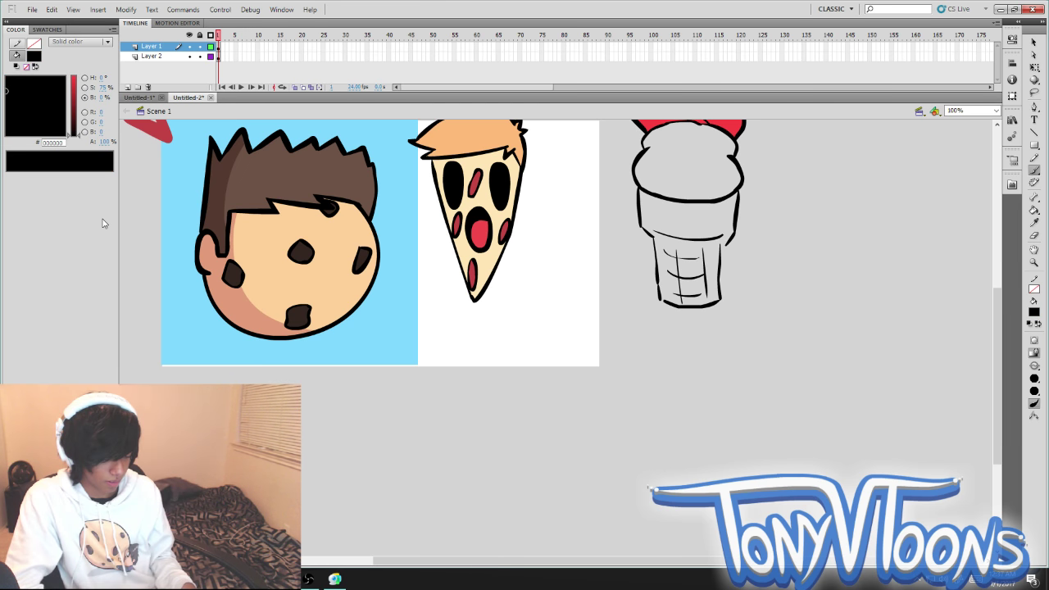
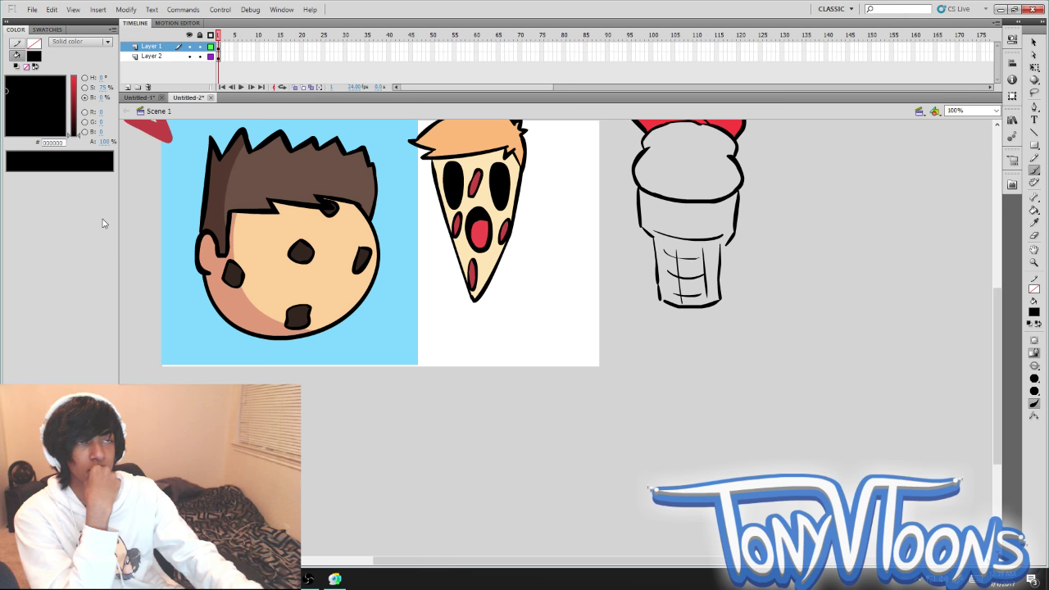
Undo the last red brush strokes of the lettering on the sushi roll's dark side.
key(ctrl+z)
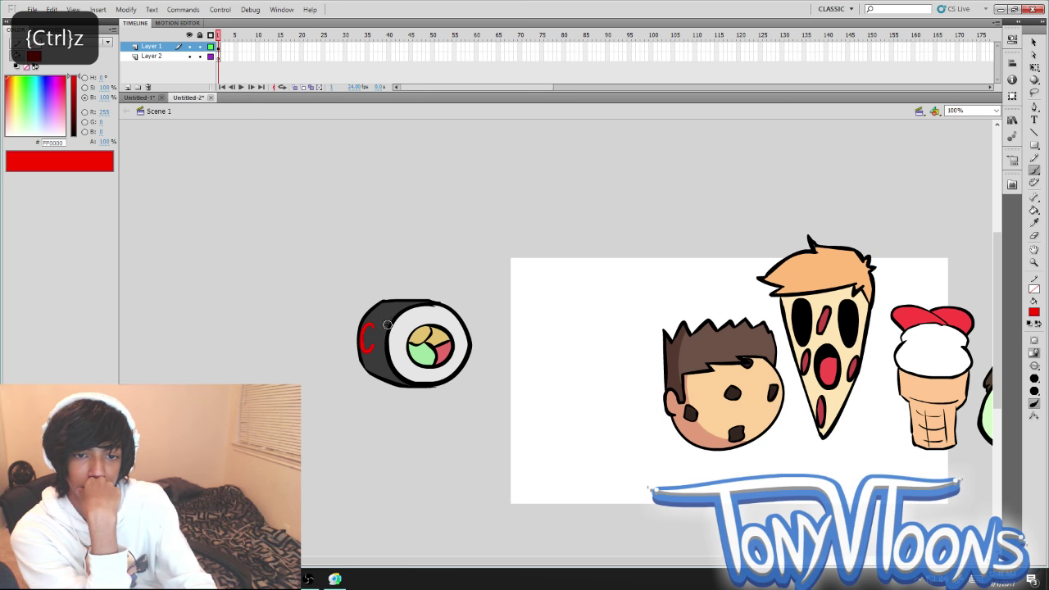
key(ctrl+z)
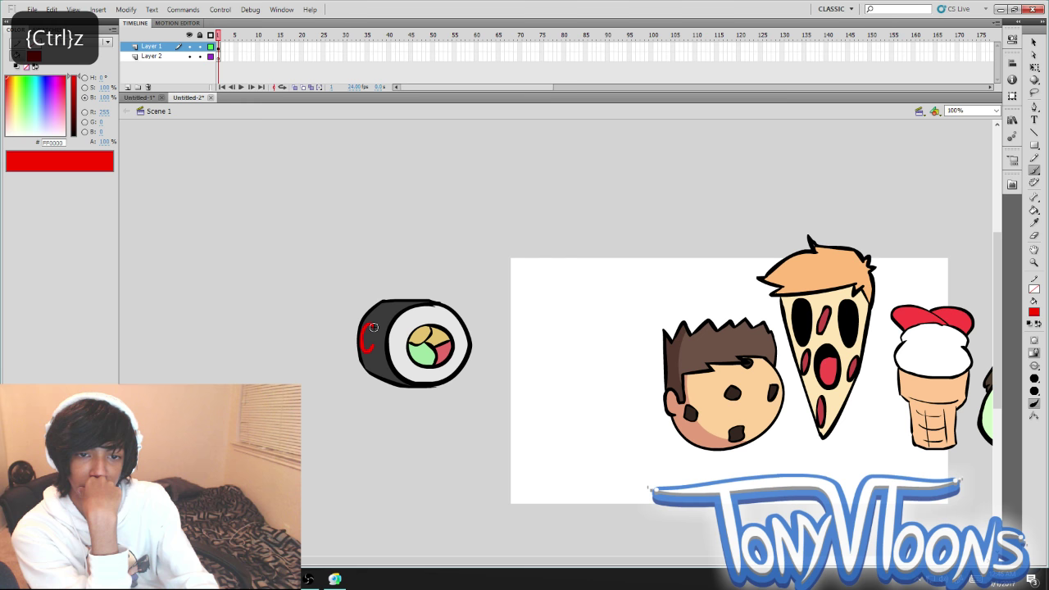
Brush red lettering across the sushi roll's dark side and sketch a long stroke above the roll.
drag(373, 327, 387, 331)
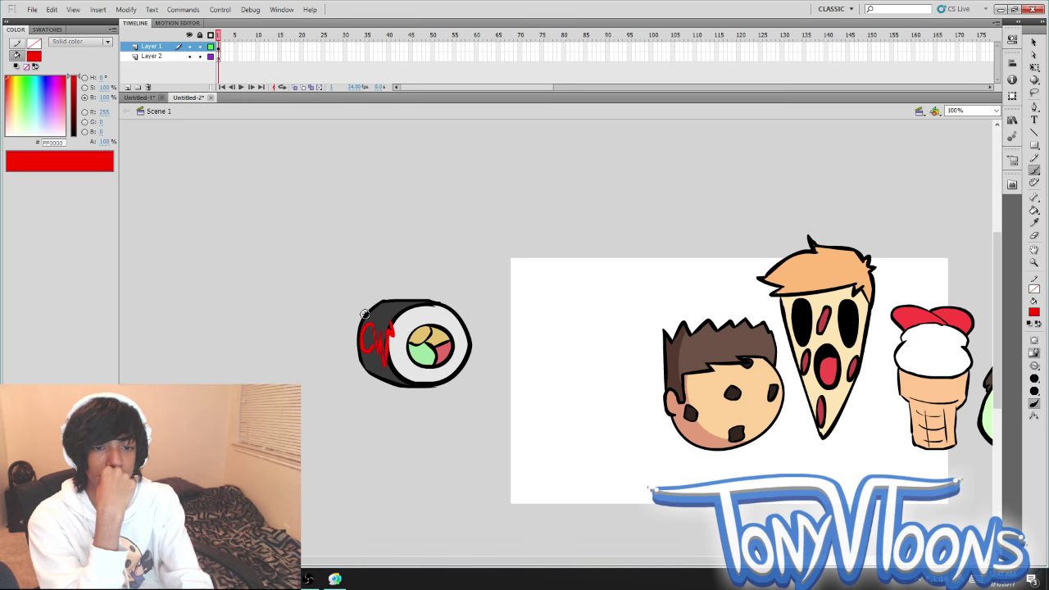
drag(391, 324, 411, 322)
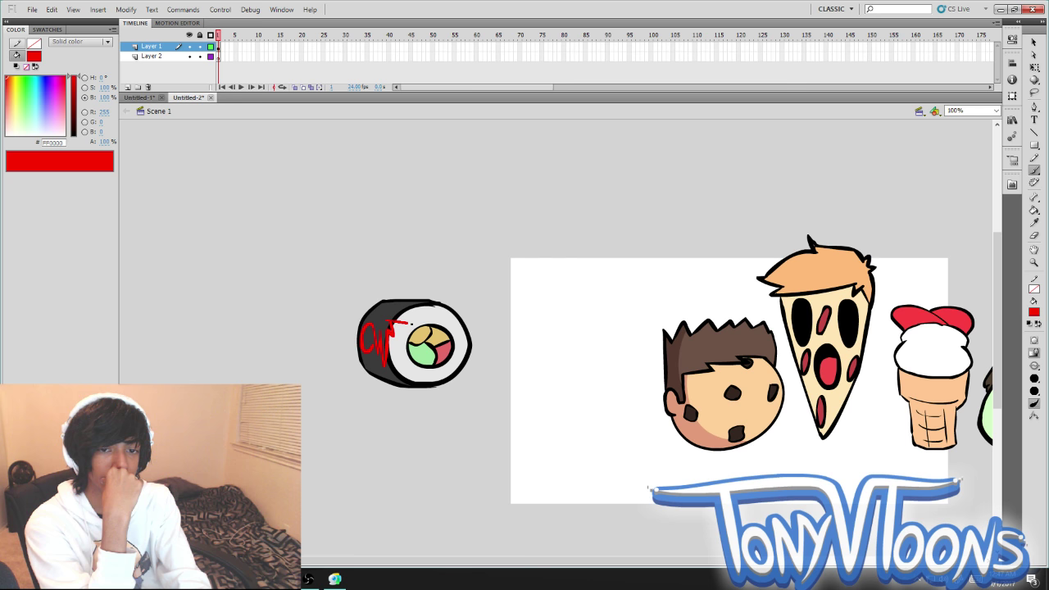
drag(392, 323, 467, 327)
mouse_move(345, 302)
mouse_down()
mouse_move(369, 278)
mouse_move(429, 261)
mouse_up()
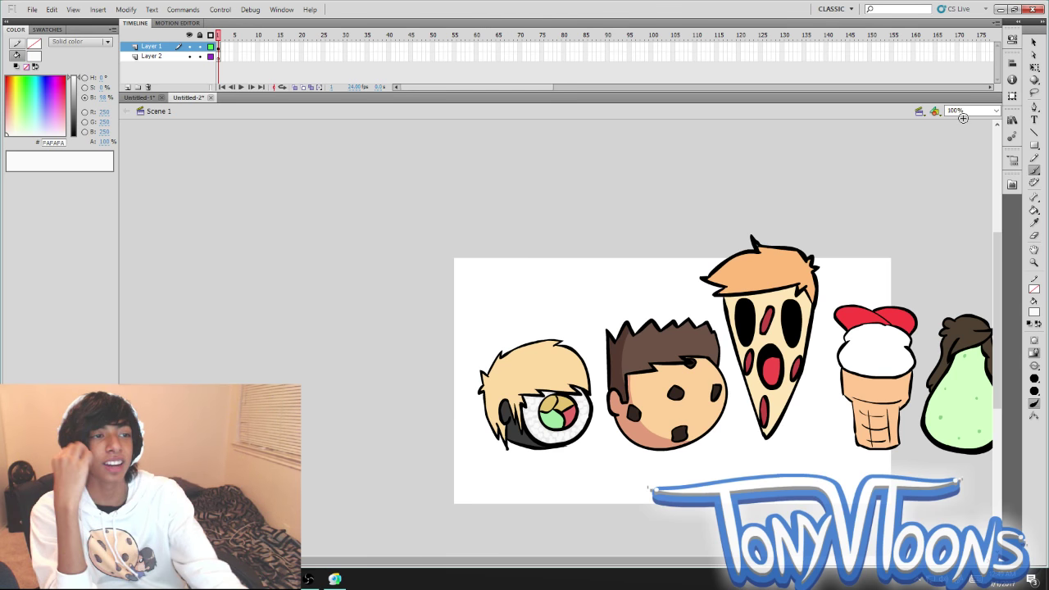
Recolour the yellow filling pieces in the sushi roll's centre with pale yellow (#FAEFBE).
key(q)
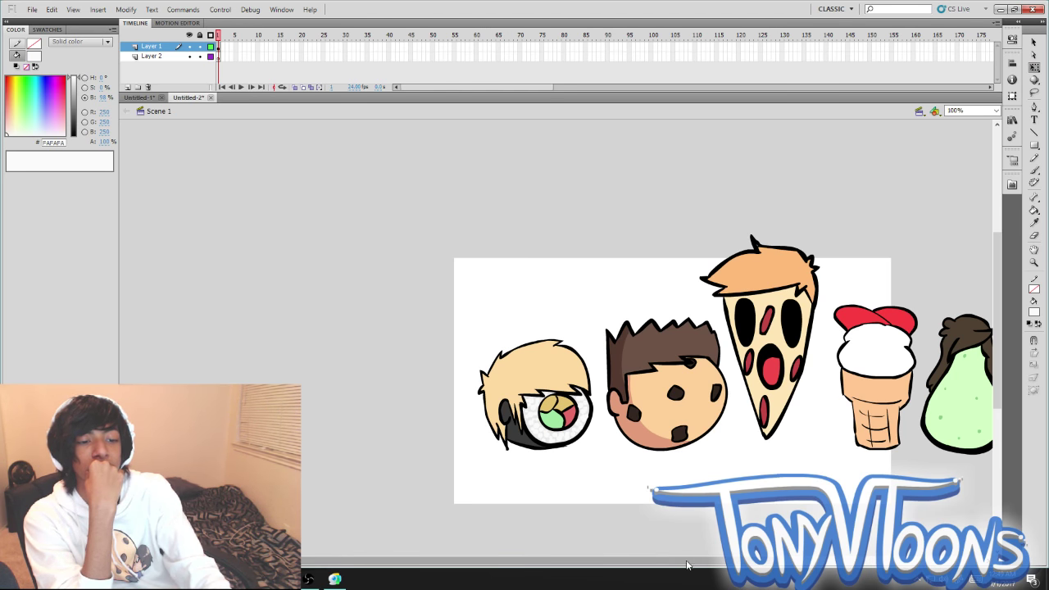
scroll(646, 465, right, 5)
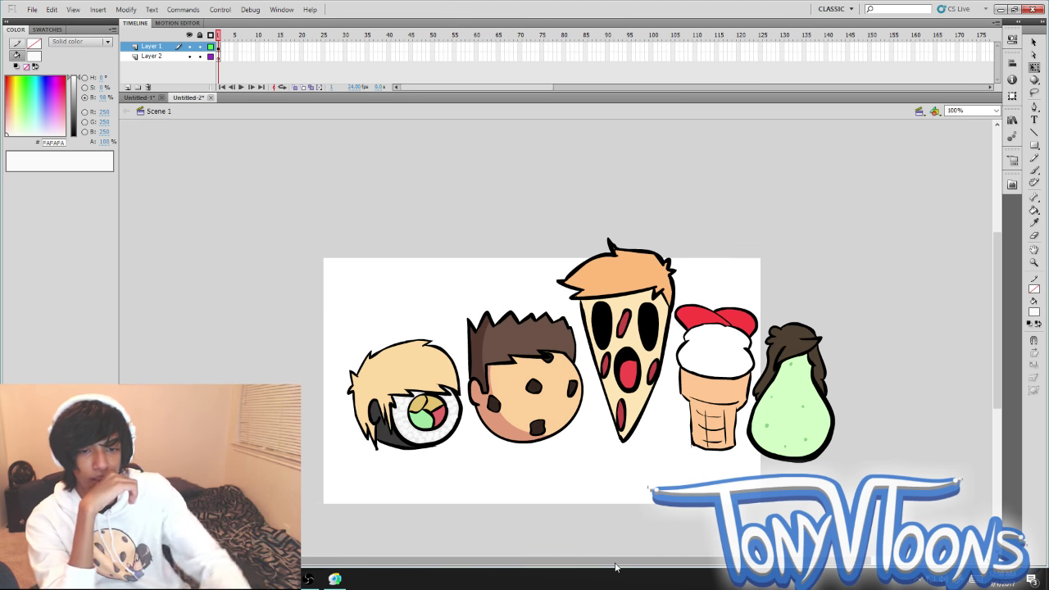
key(k)
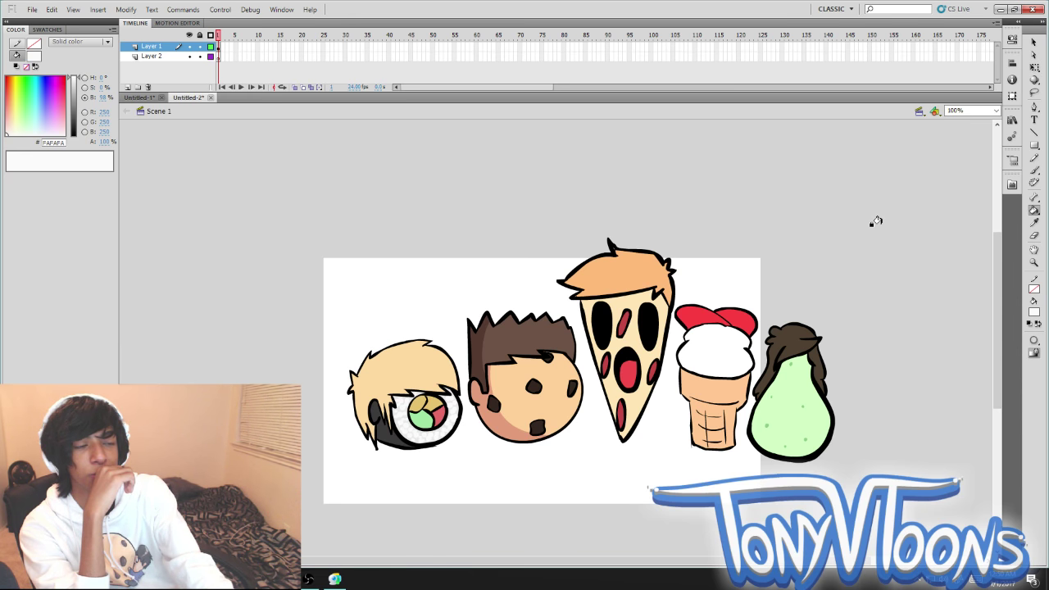
click(13, 121)
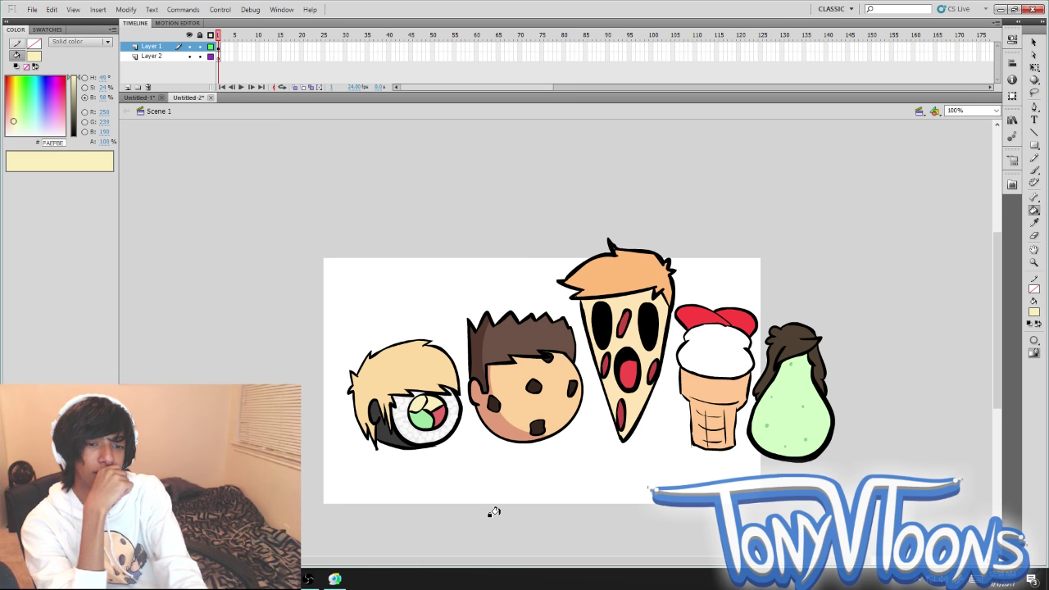
Brush a small black eye on the upper part of the green pear's face and return to the 100% view.
drag(528, 566, 561, 566)
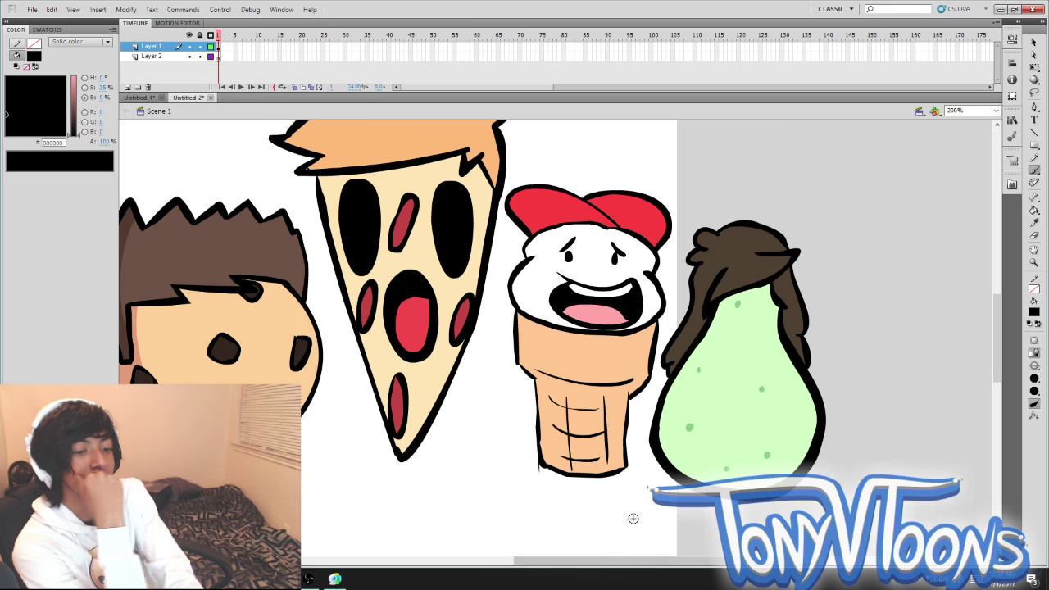
drag(660, 561, 701, 560)
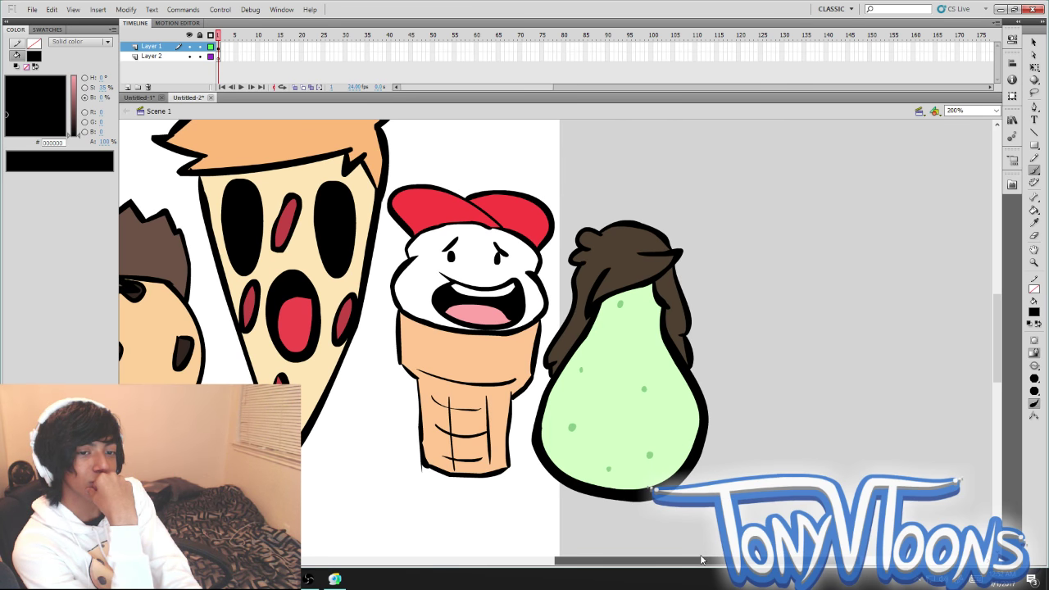
drag(701, 560, 704, 560)
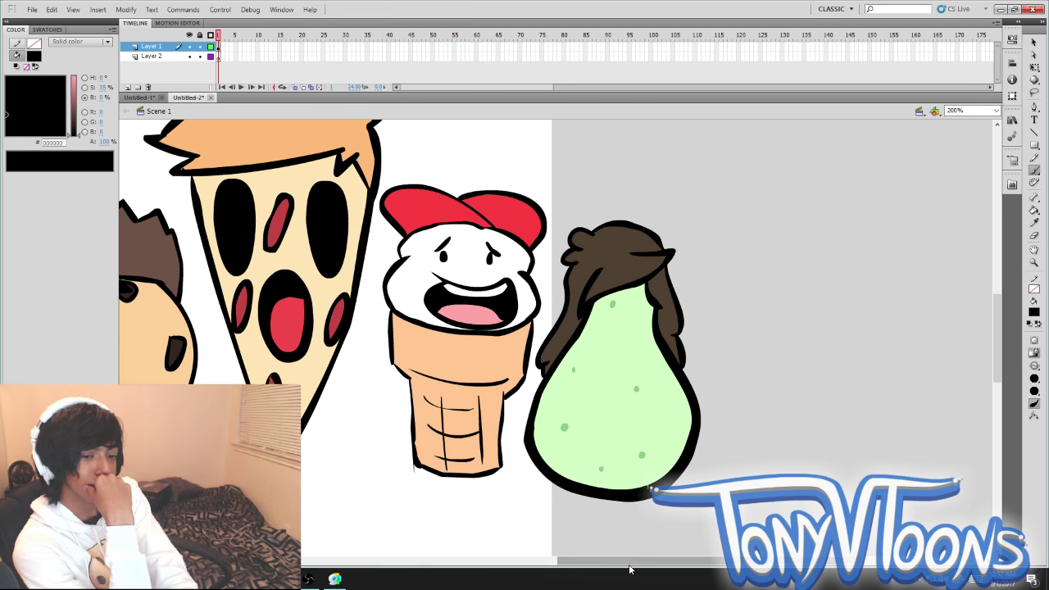
drag(633, 562, 642, 565)
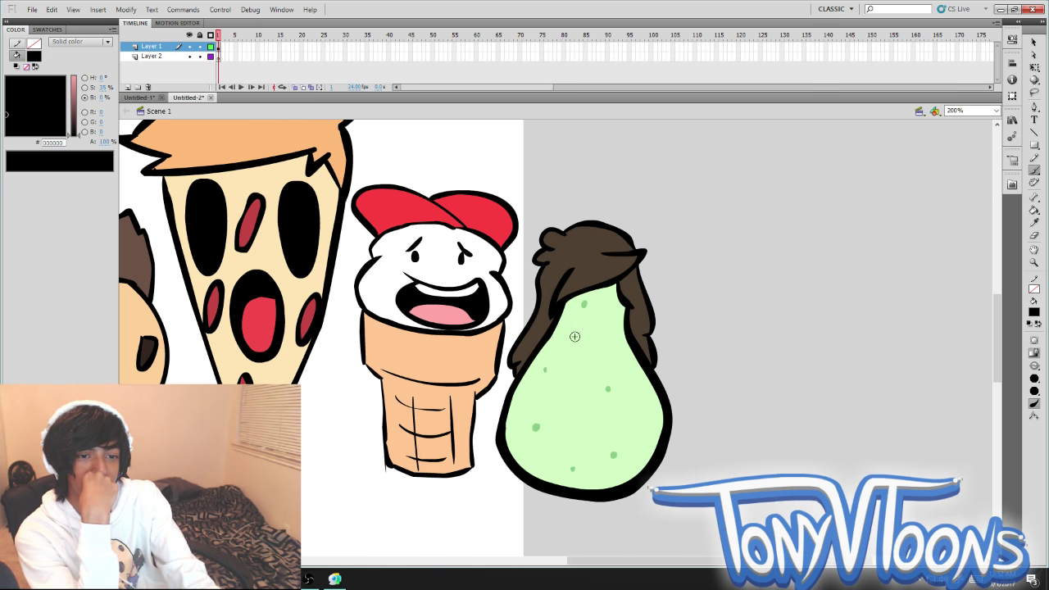
drag(566, 321, 564, 331)
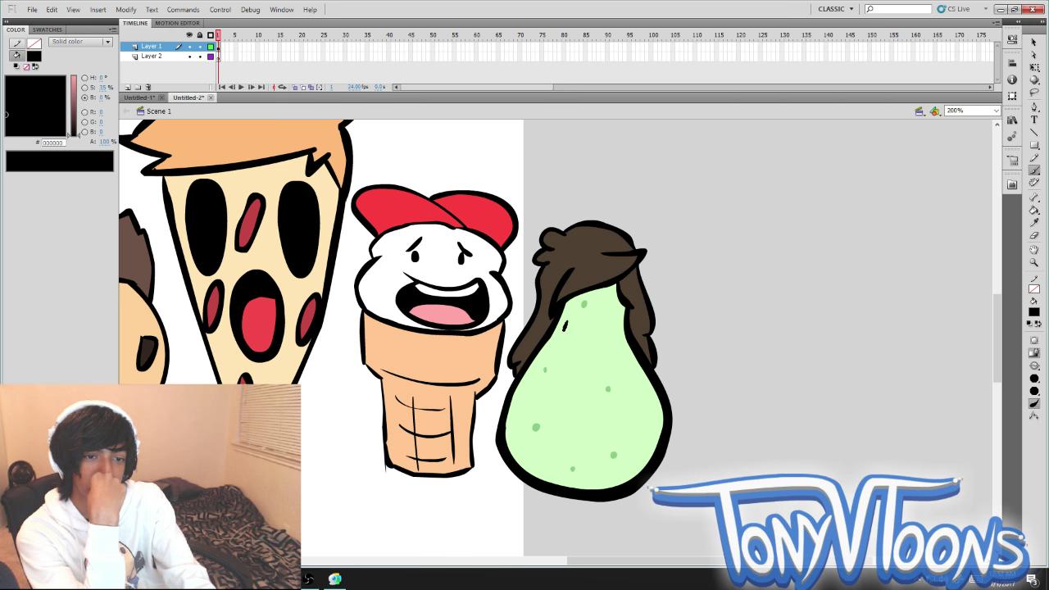
key(ctrl+1)
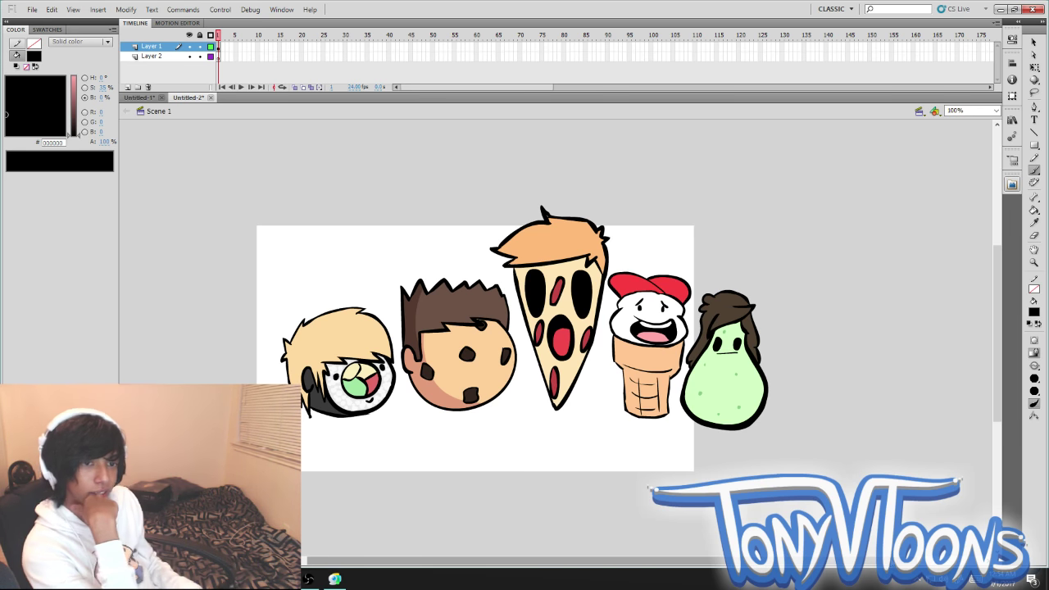
Try a black brush mark shaped like a 1 below the cookie face and undo it.
click(508, 555)
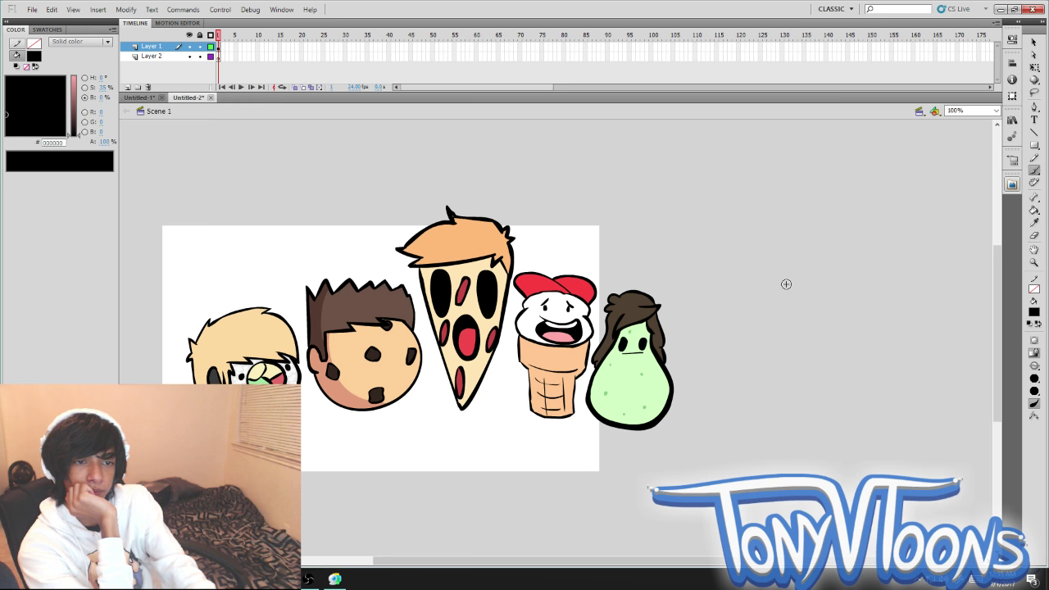
key(q)
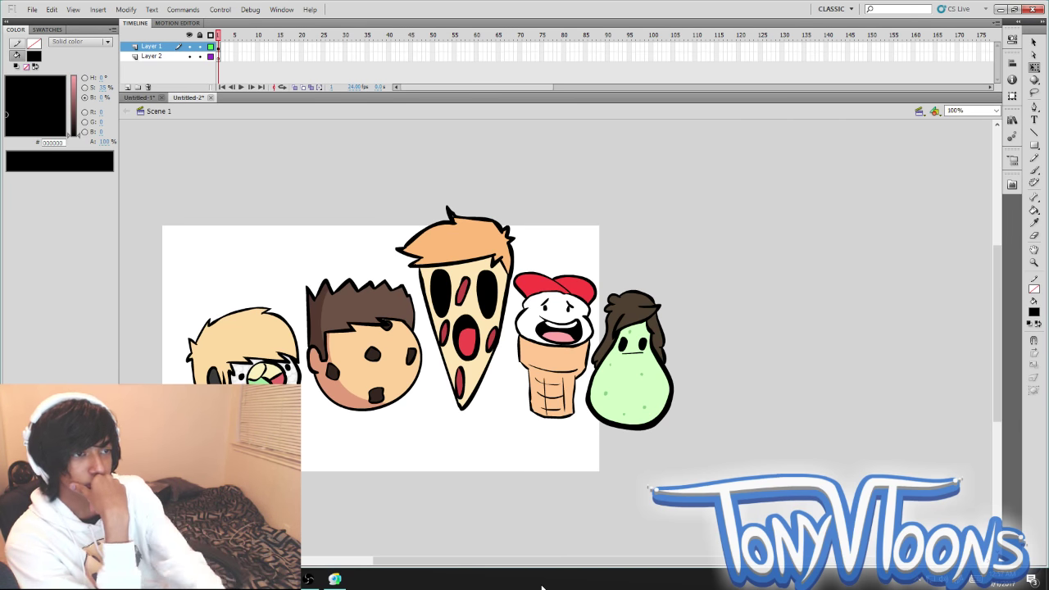
click(1034, 170)
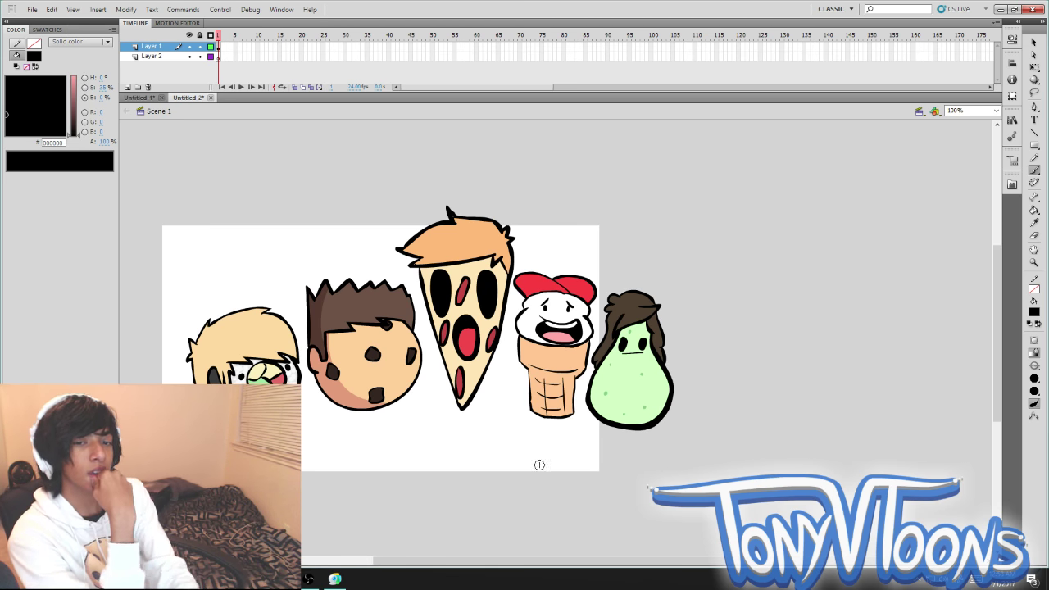
drag(377, 481, 343, 450)
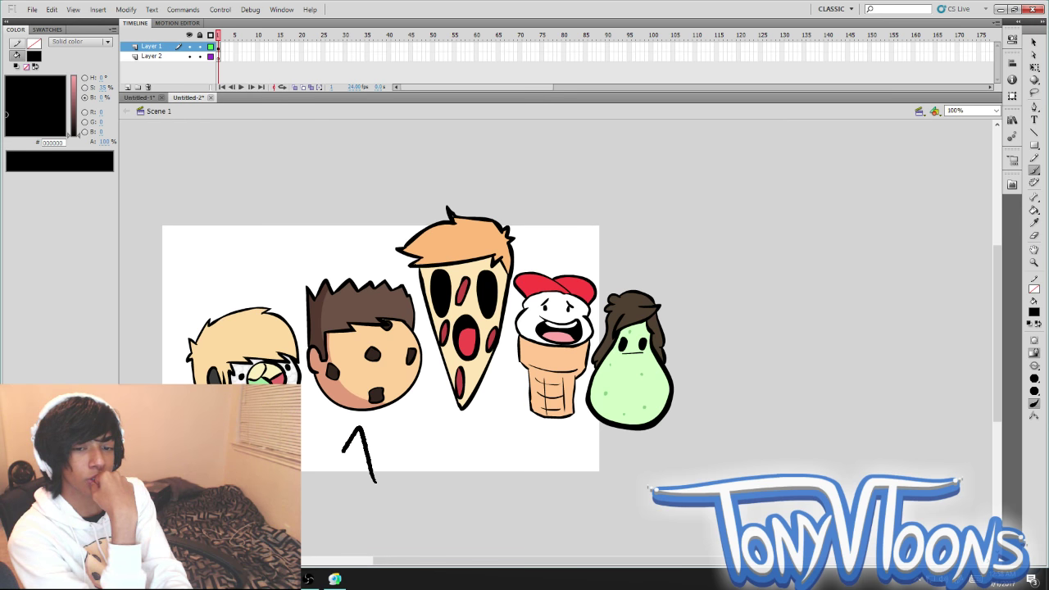
key(ctrl+z)
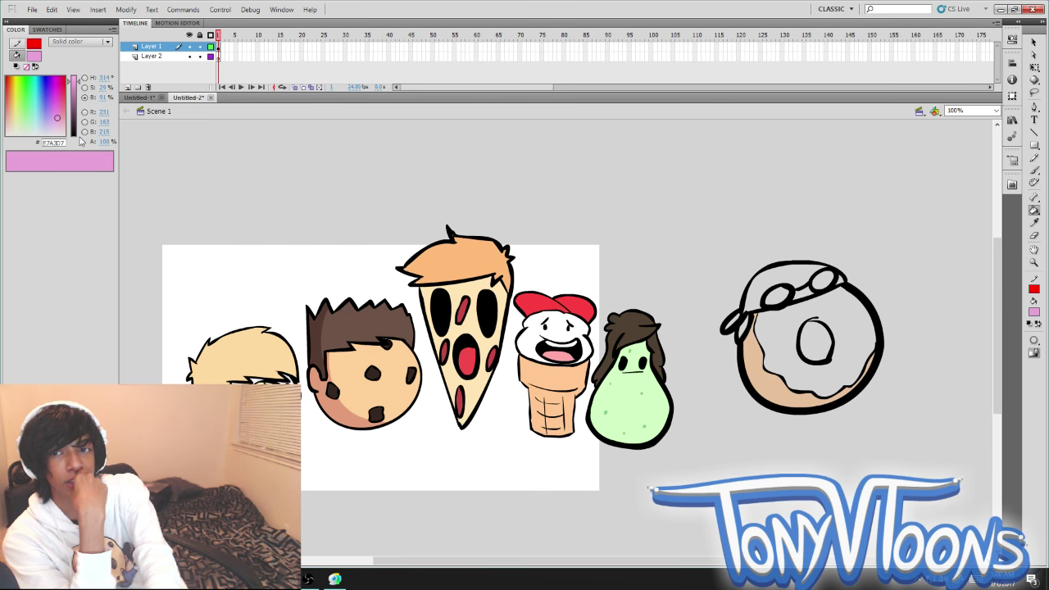
Fill the donut's icing with pink (#E7A3D7) and brush purple (#7666E7) sprinkles on it.
click(787, 348)
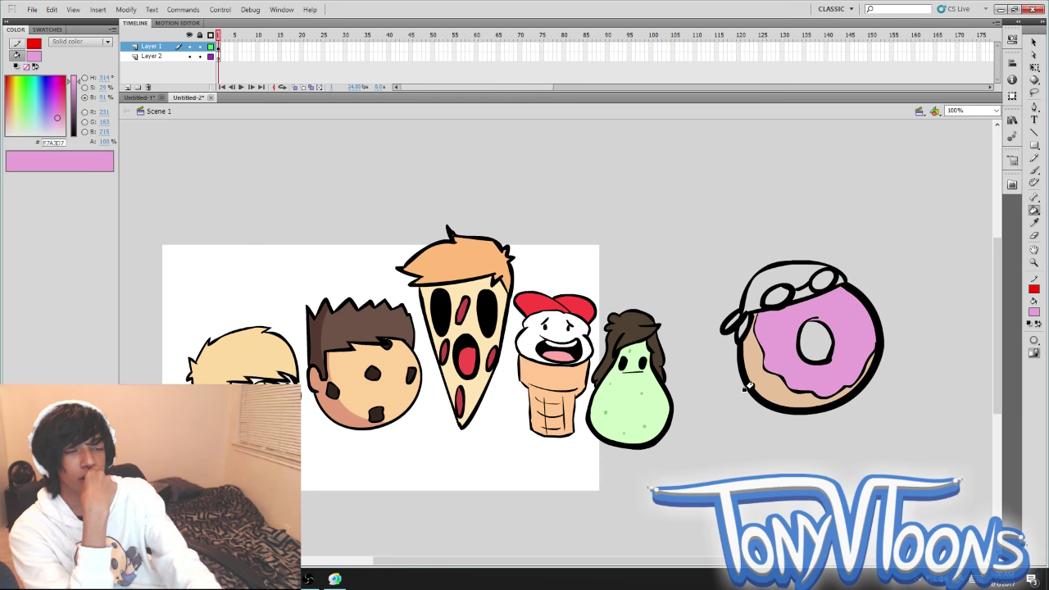
click(46, 102)
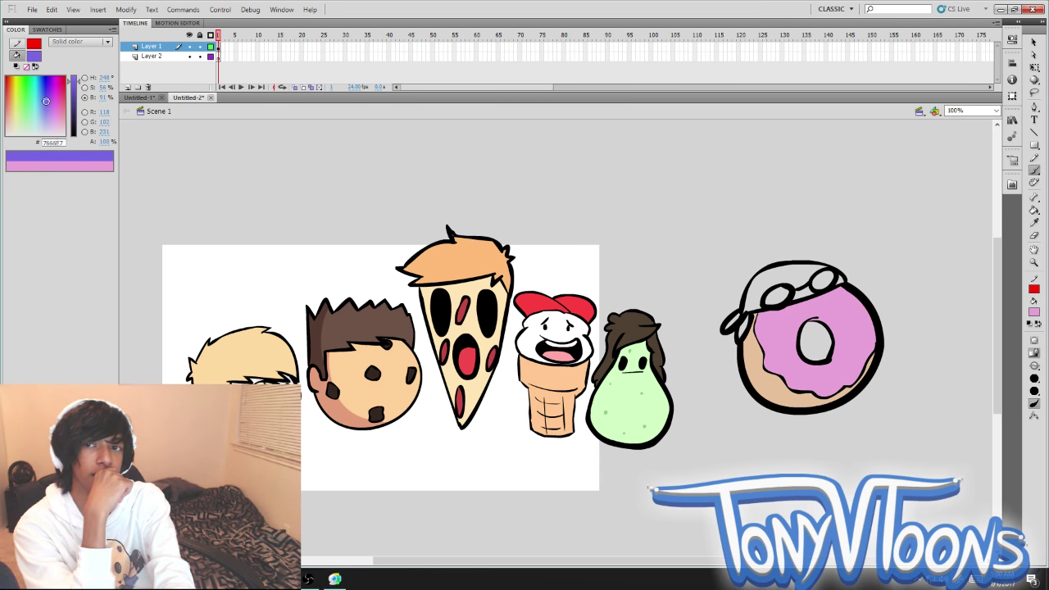
key(b)
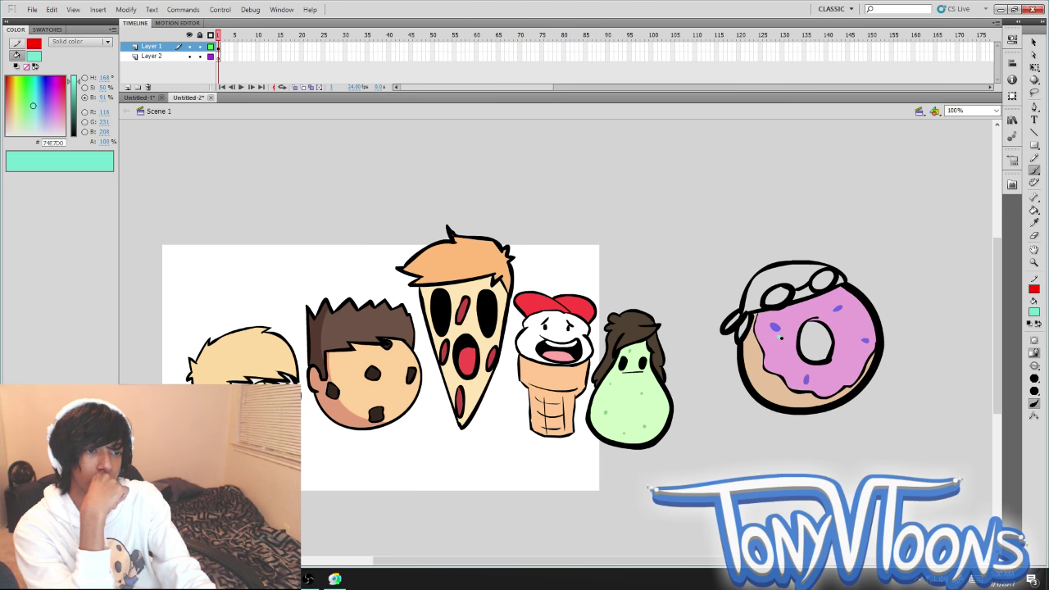
Brush teal, green (#7FE748) and red (#E76565) sprinkles around the donut's pink icing.
drag(842, 315, 847, 320)
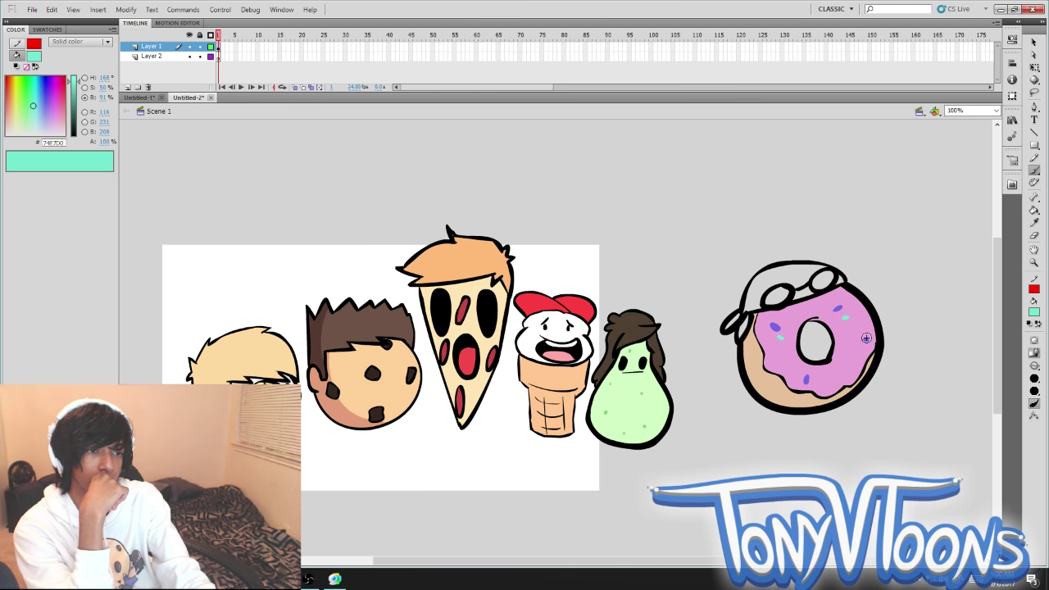
drag(779, 364, 785, 368)
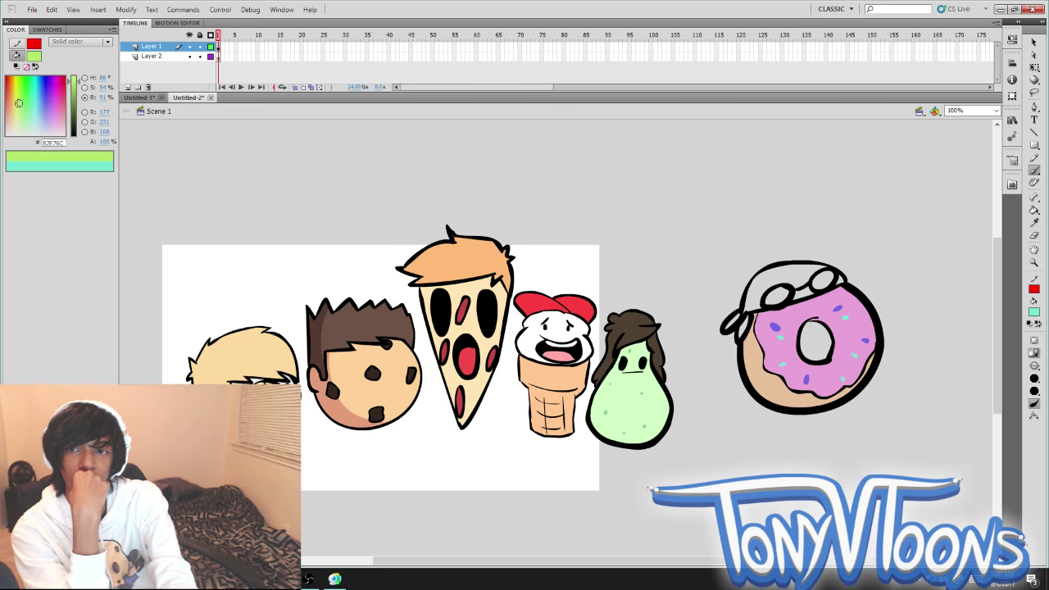
click(16, 100)
drag(16, 100, 22, 94)
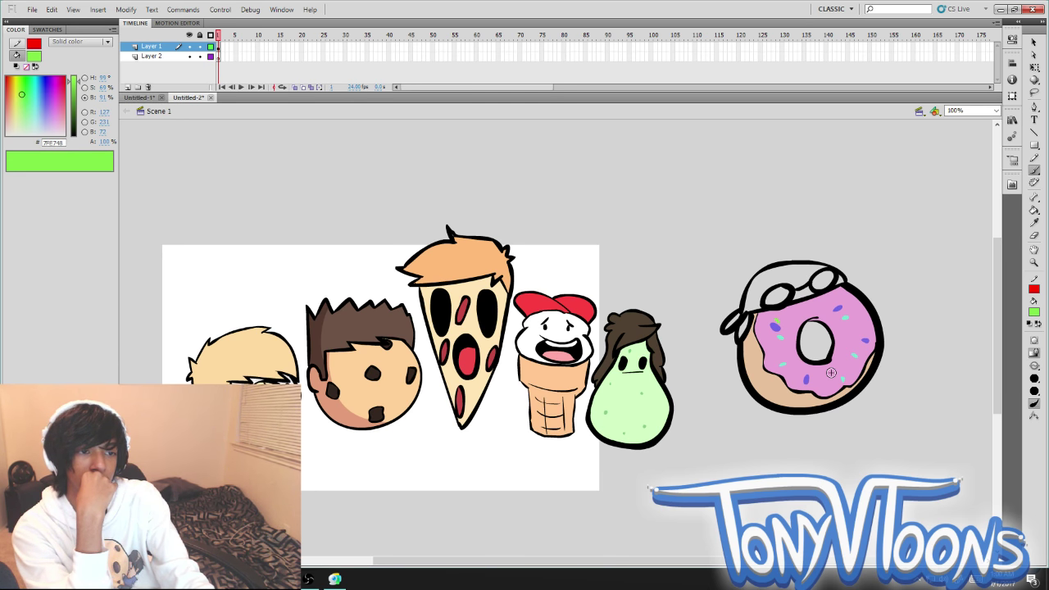
click(7, 101)
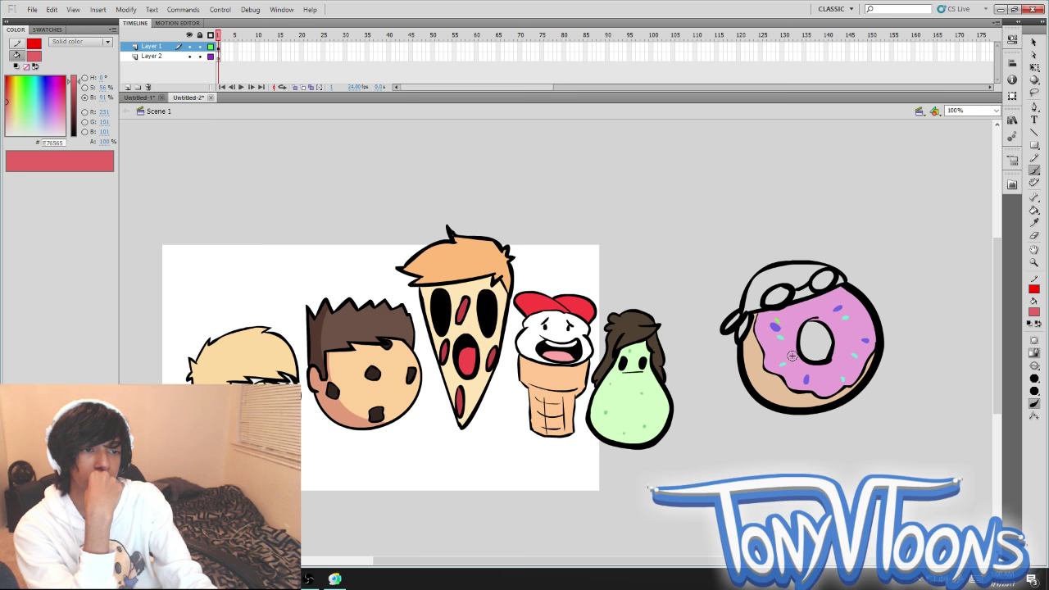
mouse_move(826, 309)
mouse_down()
mouse_move(854, 317)
mouse_move(860, 304)
mouse_up()
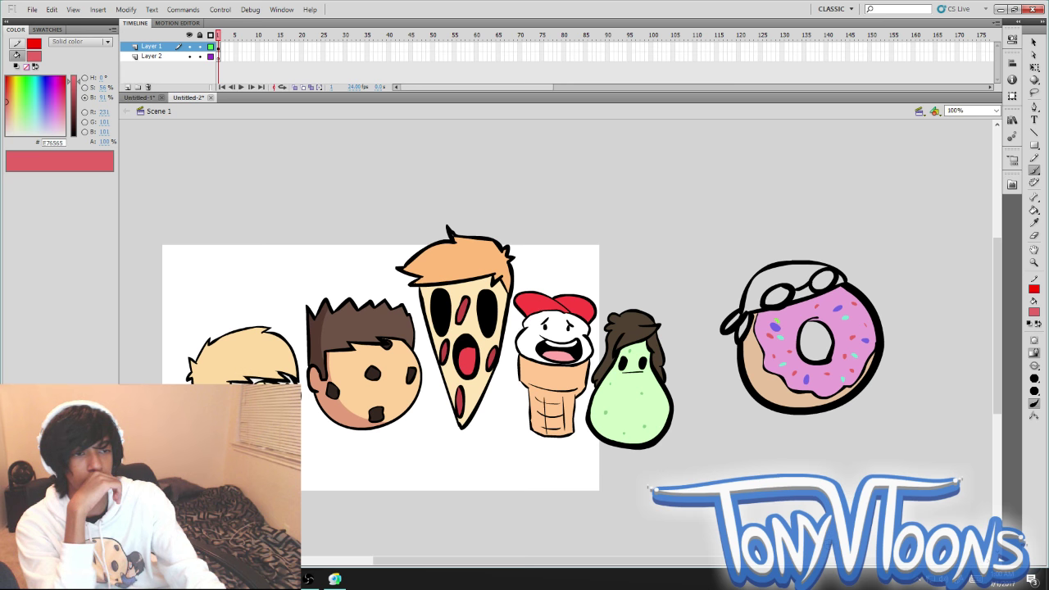
Fill both oval lenses on the donut's headwear with red (#E74545).
key(k)
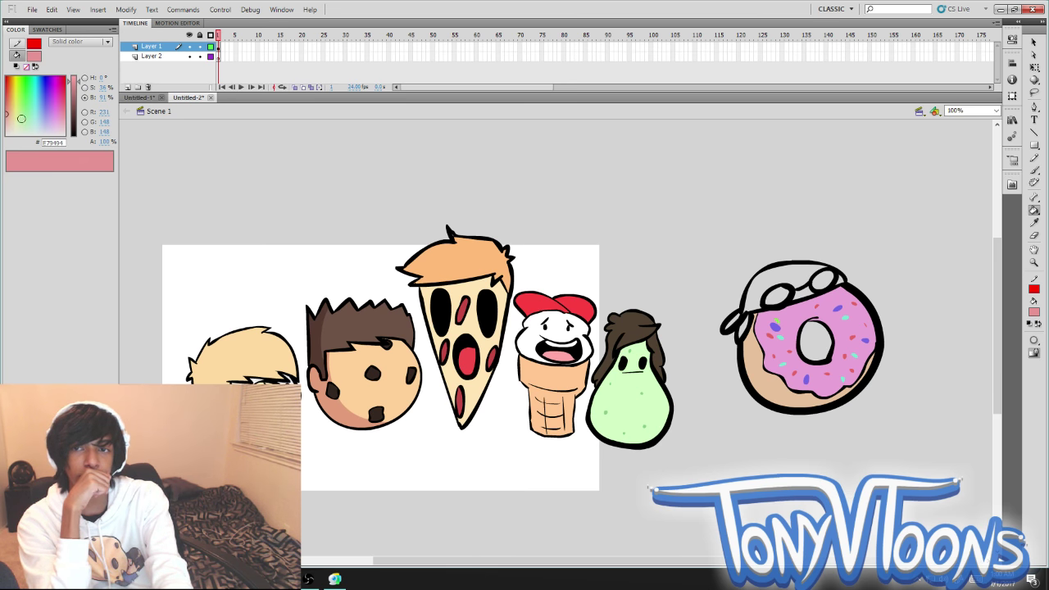
click(7, 94)
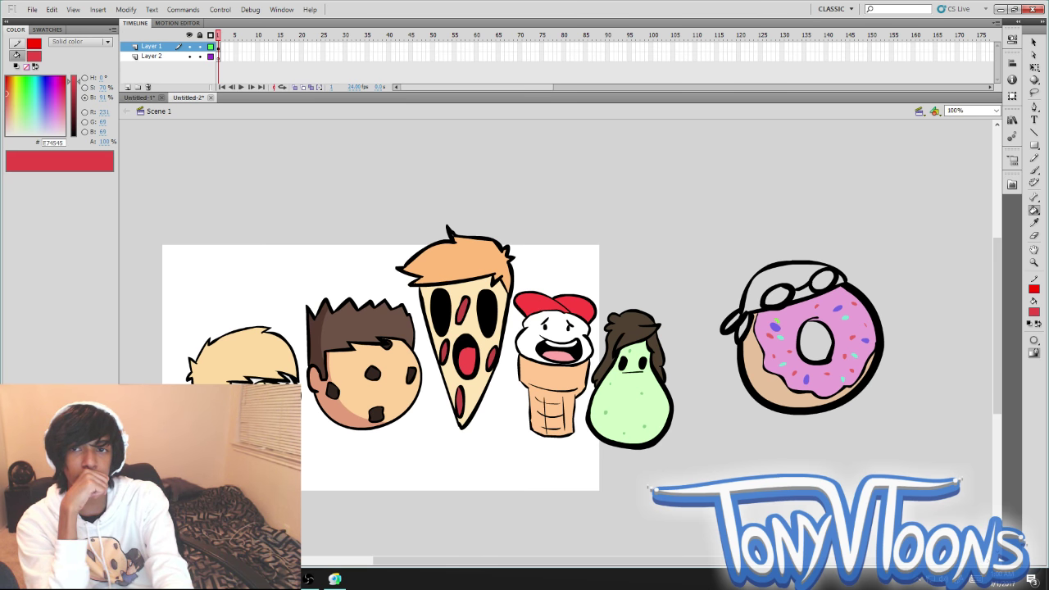
click(777, 295)
click(829, 279)
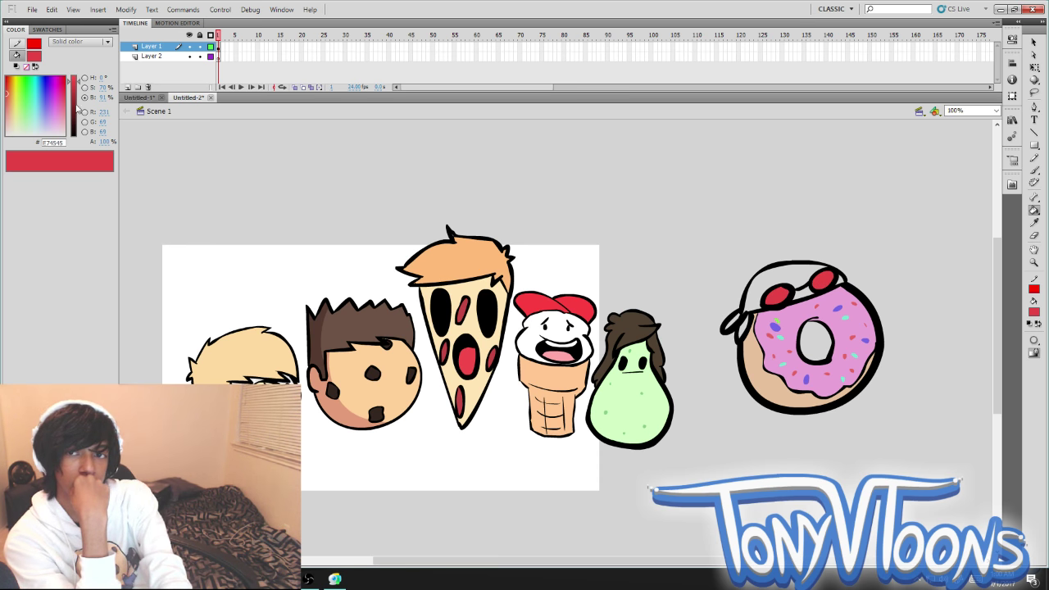
Fill the donut's bandana and its side knot with dark grey (#252525).
click(72, 127)
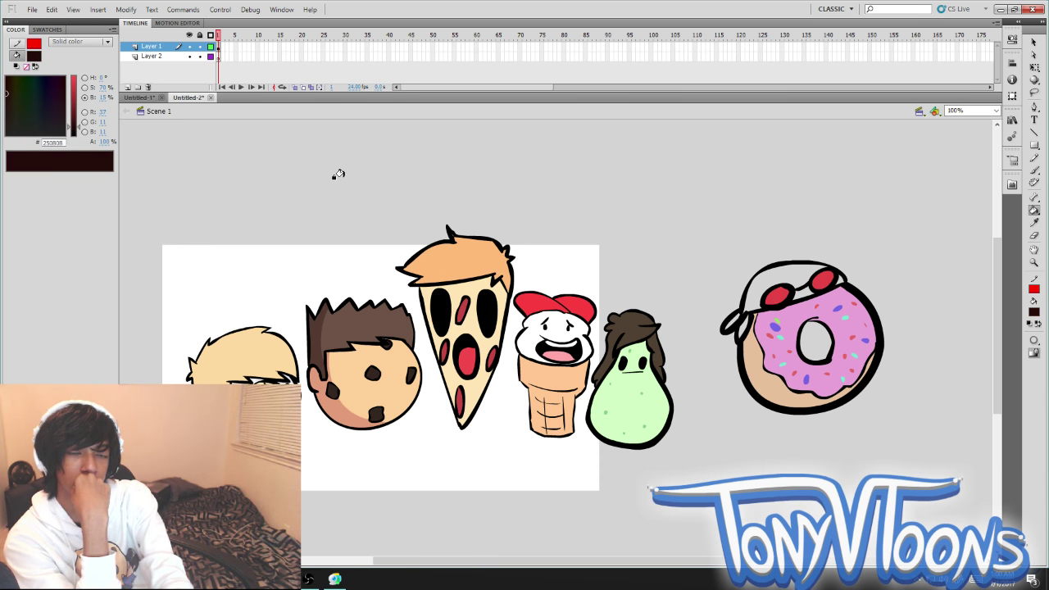
click(56, 134)
click(728, 322)
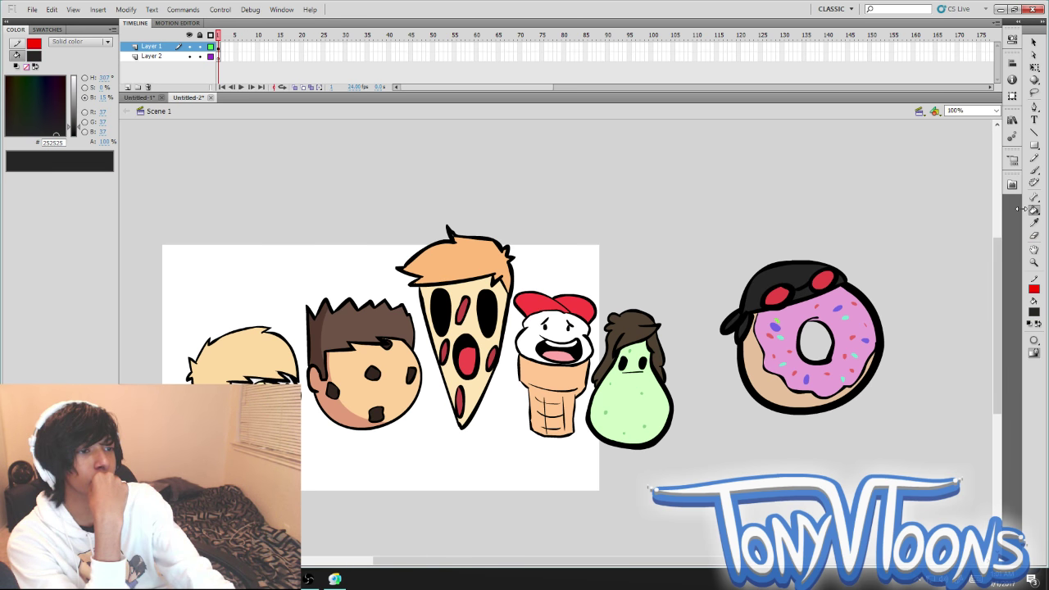
Try a red fill on the strip between the donut's lenses, undo it, and sample the lens red with the Eyedropper.
click(6, 95)
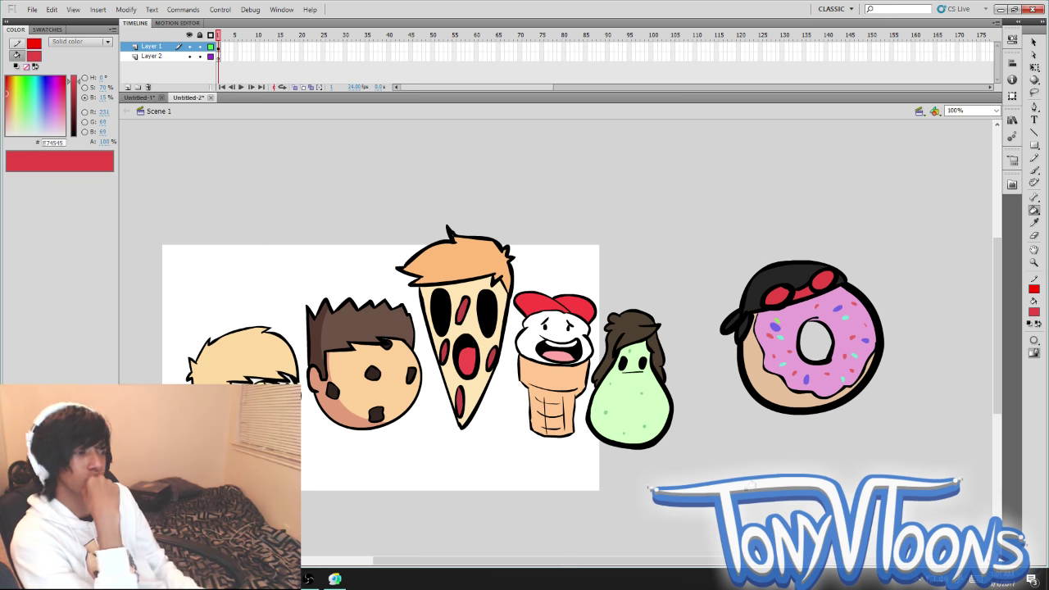
key(ctrl+z)
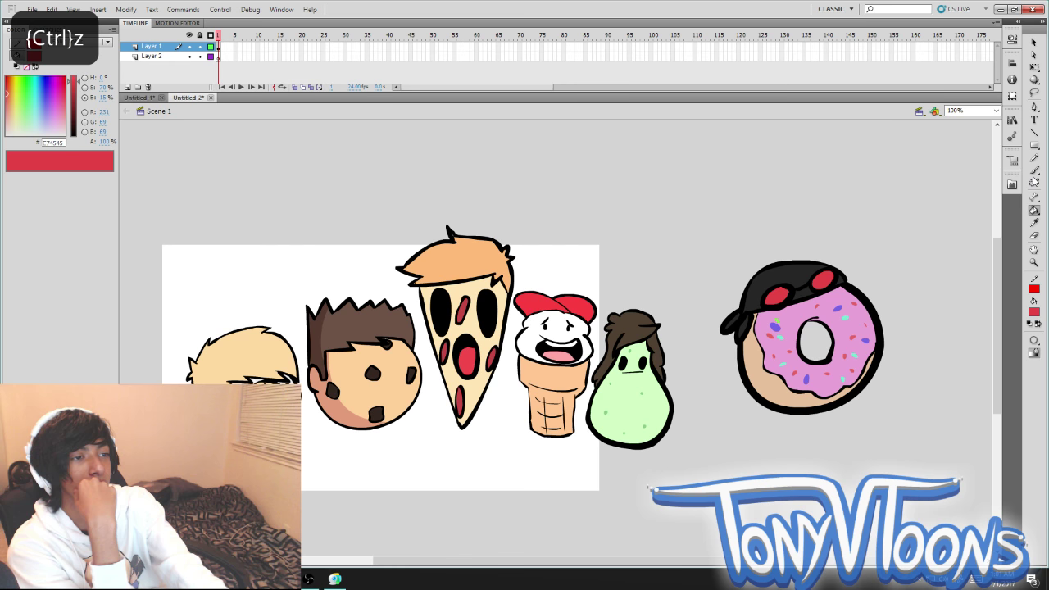
click(1034, 221)
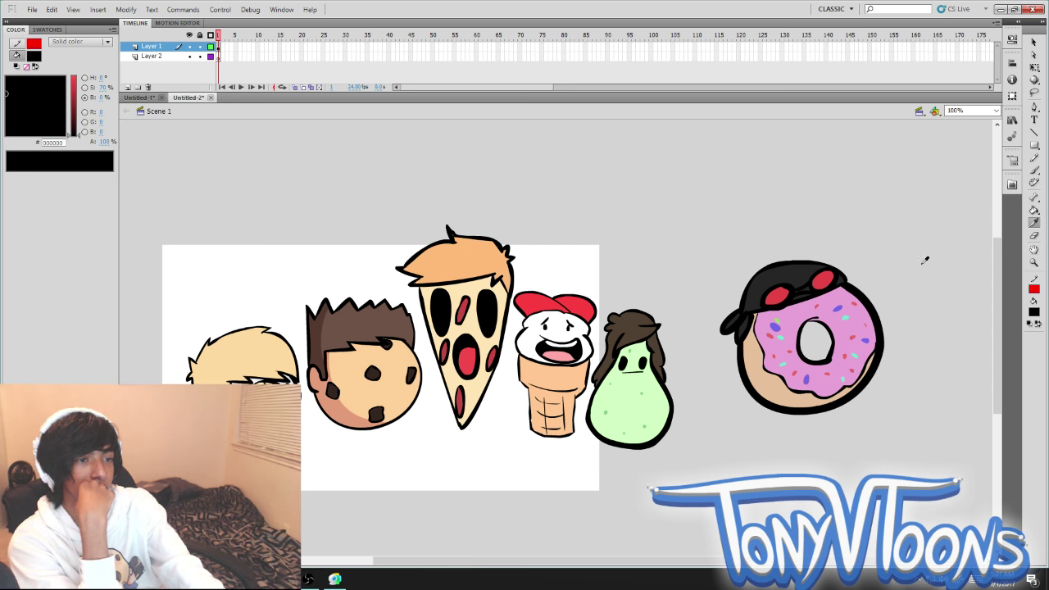
click(783, 294)
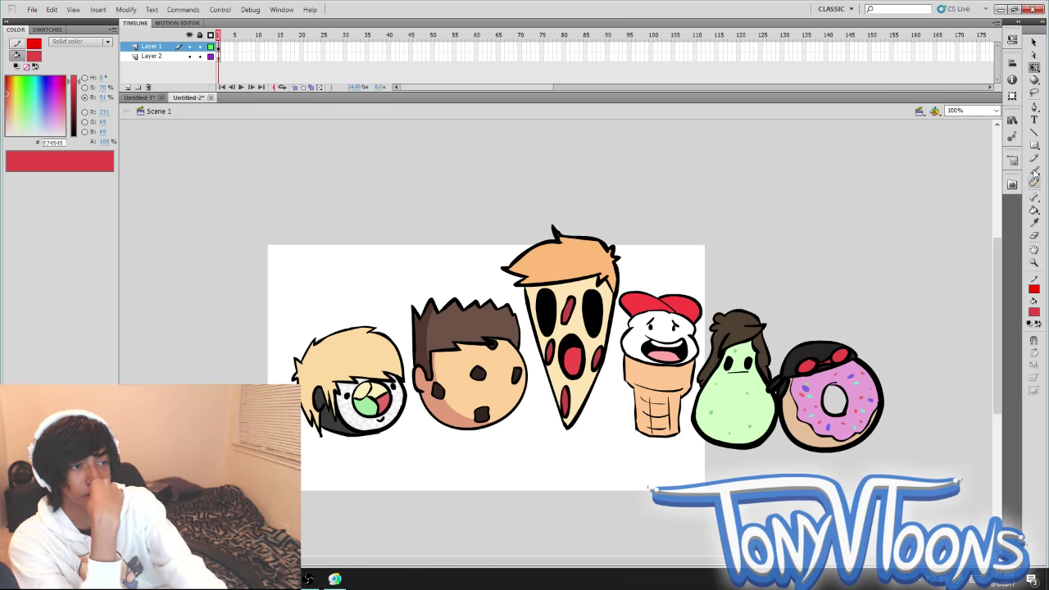
Brush a red arrow pointing up at the pizza slice's tip, and undo it.
click(1033, 170)
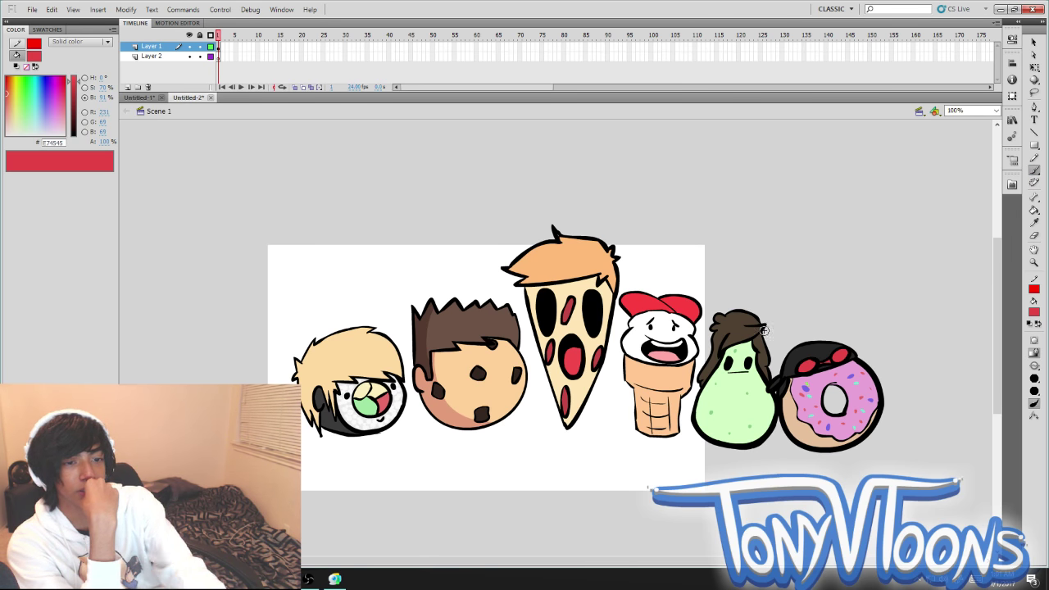
drag(586, 452, 604, 519)
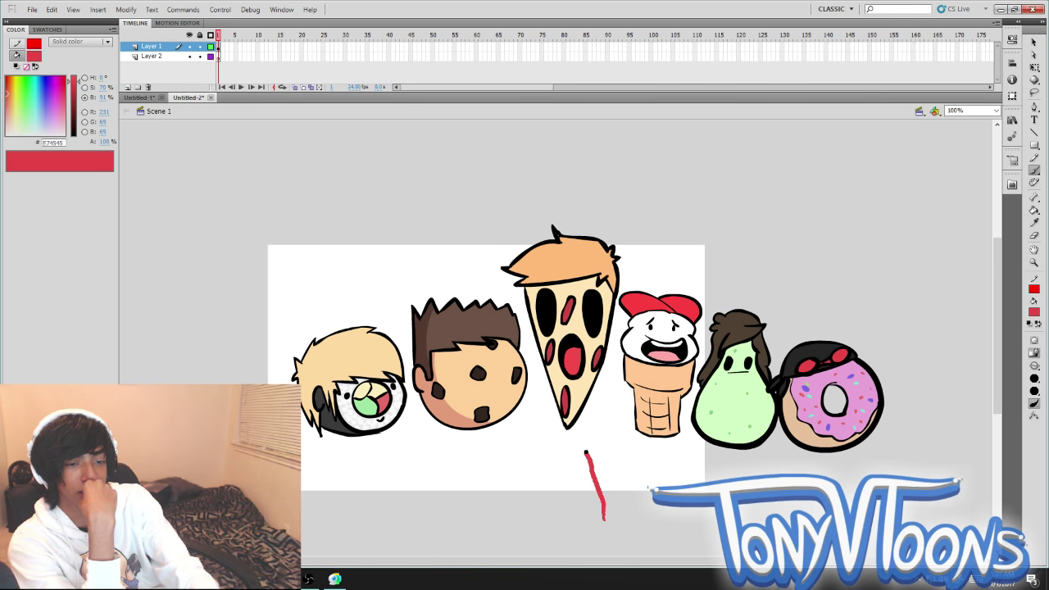
drag(584, 471, 601, 464)
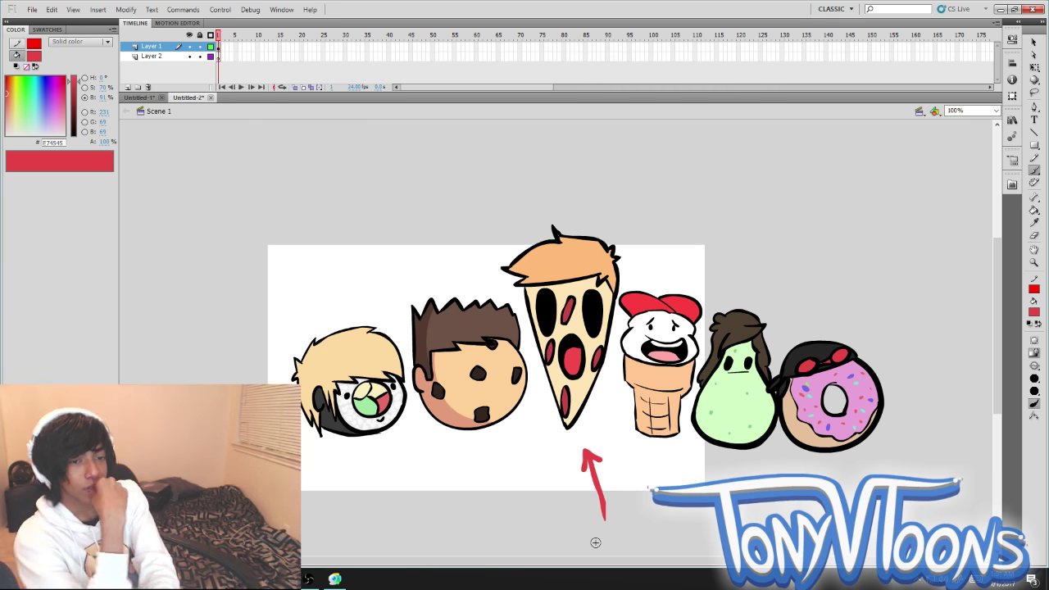
key(ctrl+z)
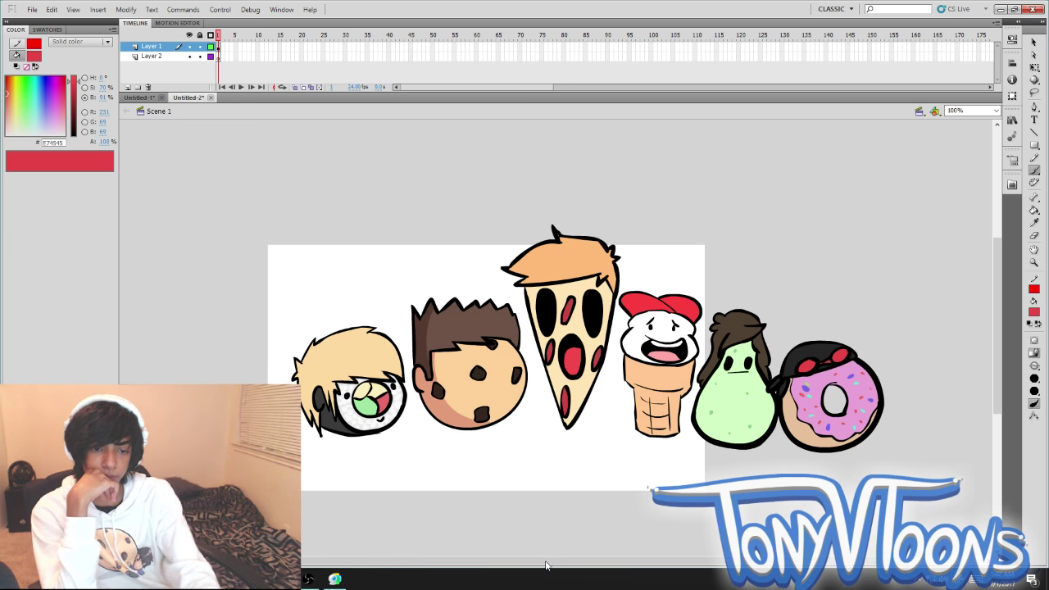
Move the food characters closer together and shift the row farther left across the stage.
drag(546, 565, 650, 549)
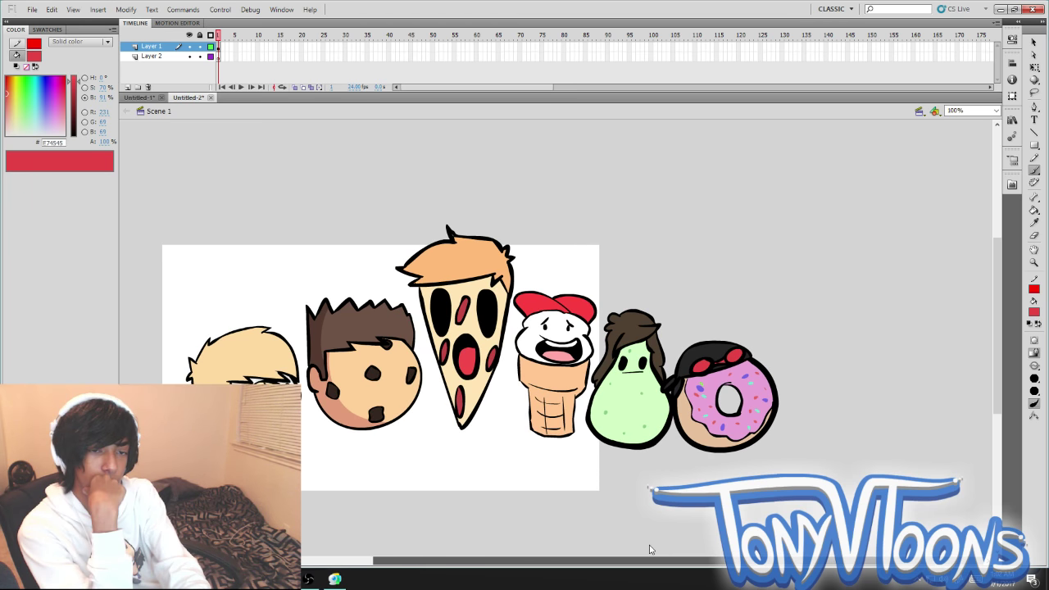
drag(554, 567, 475, 567)
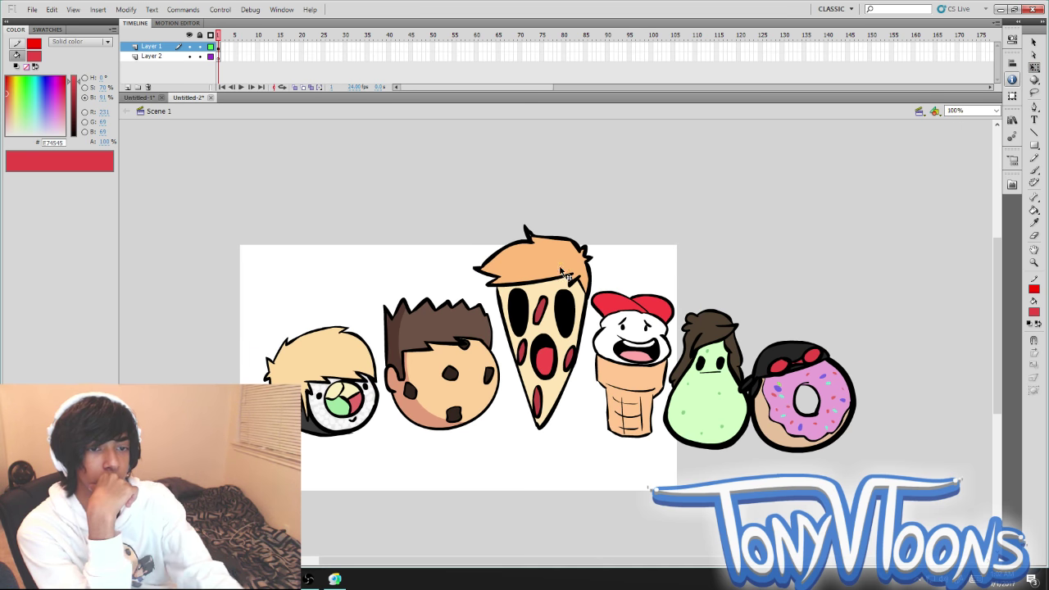
click(492, 354)
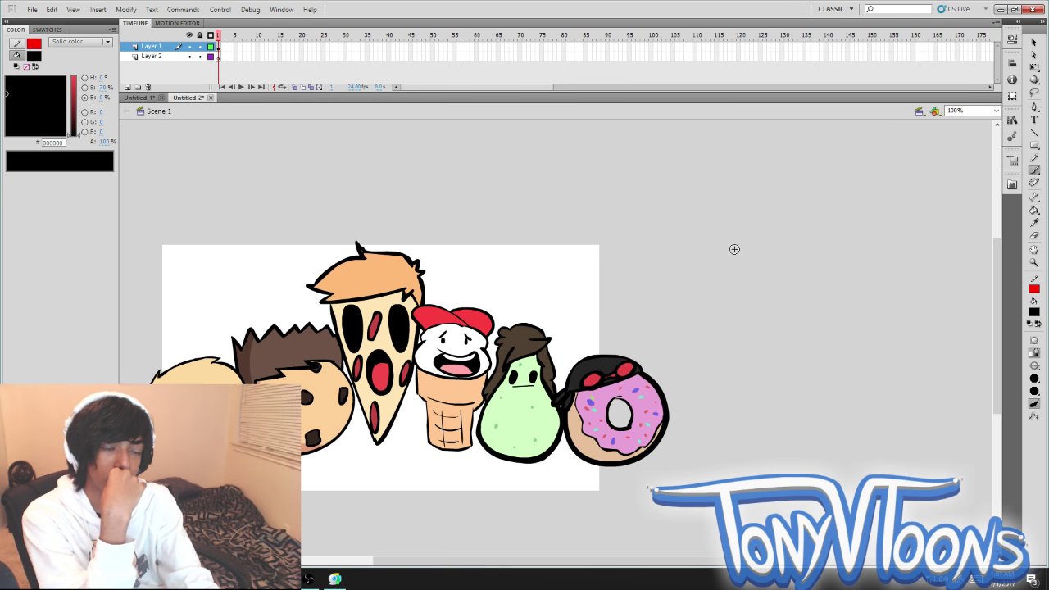
Brush a tall black body outline with a rounded top on the empty area beyond the donut.
drag(734, 244, 703, 284)
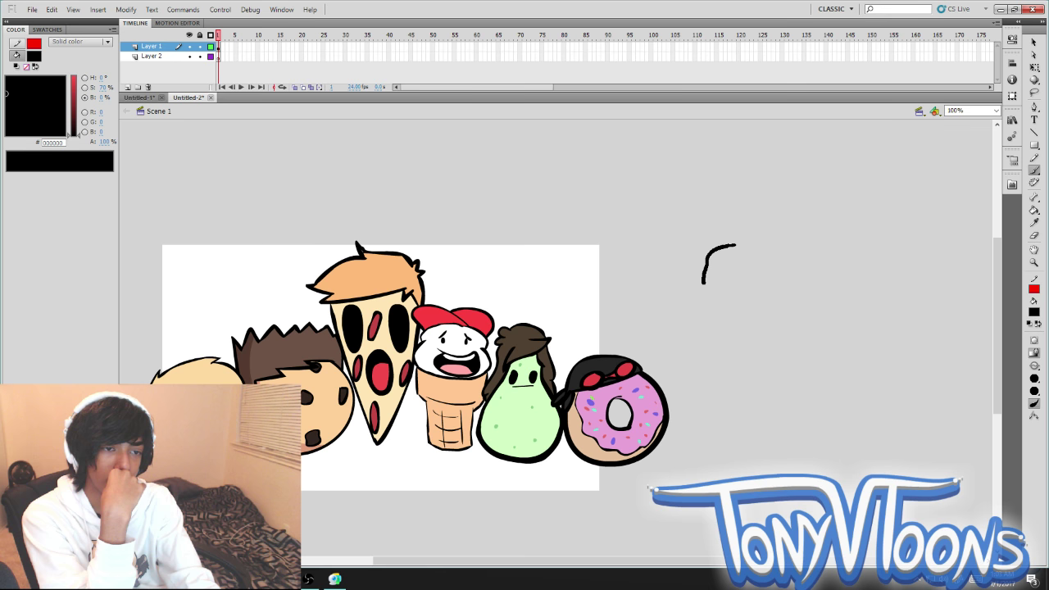
drag(736, 244, 722, 360)
key(q)
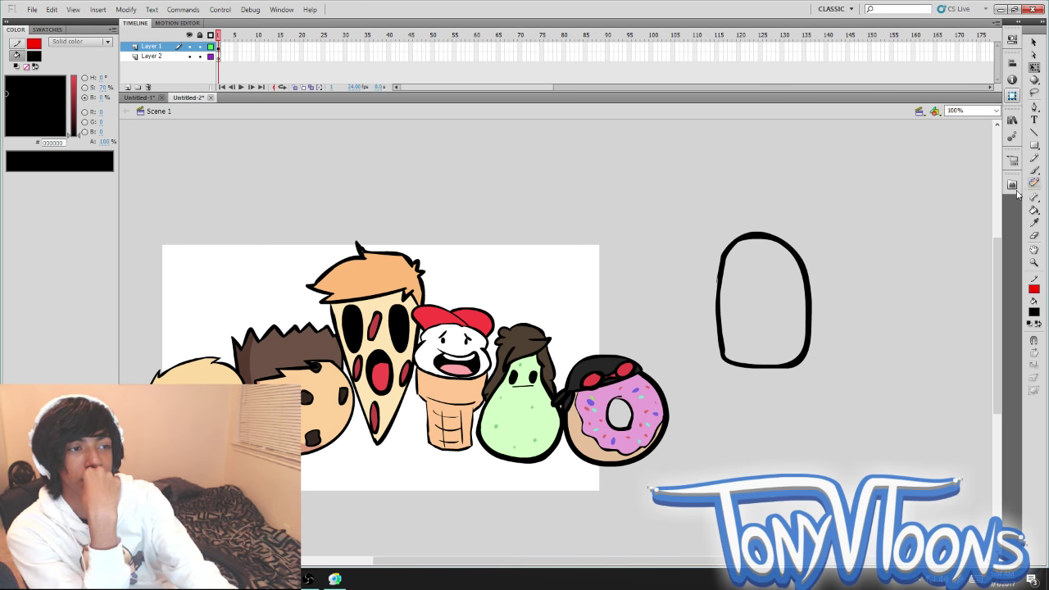
Brush a short curved black stem on top of the pear's hair.
click(1035, 170)
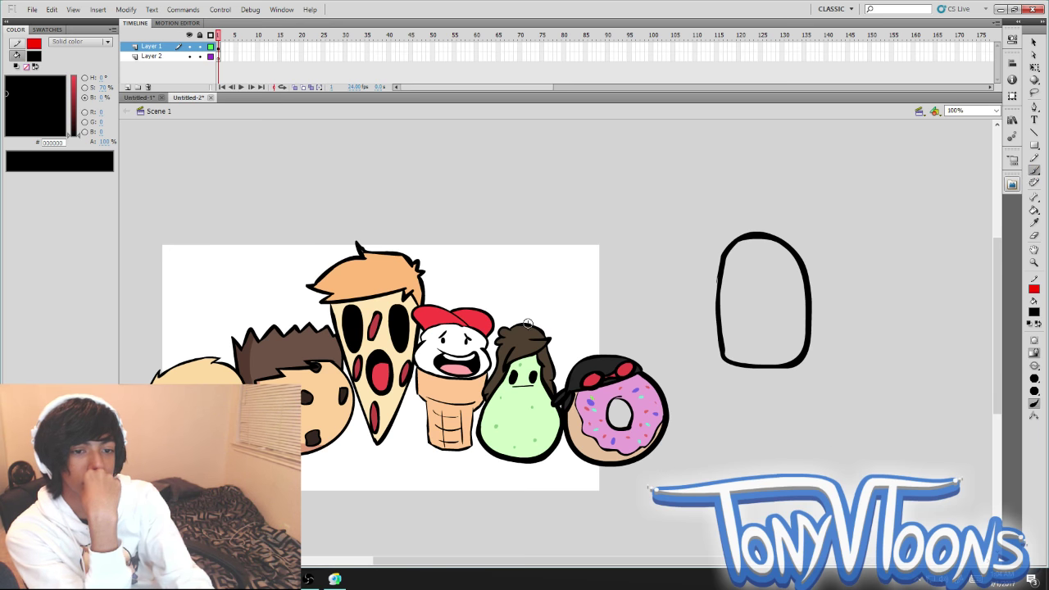
drag(528, 324, 539, 316)
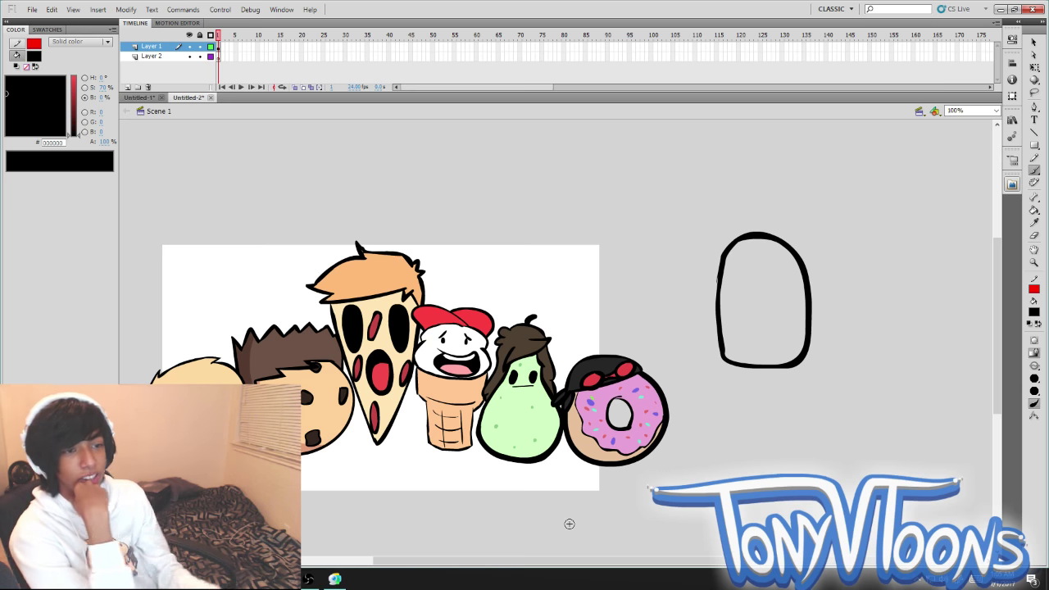
Replace the rounded outline with a black bag-shaped body bearing a zigzag mark, and side-swept hair outlined in red.
click(1034, 68)
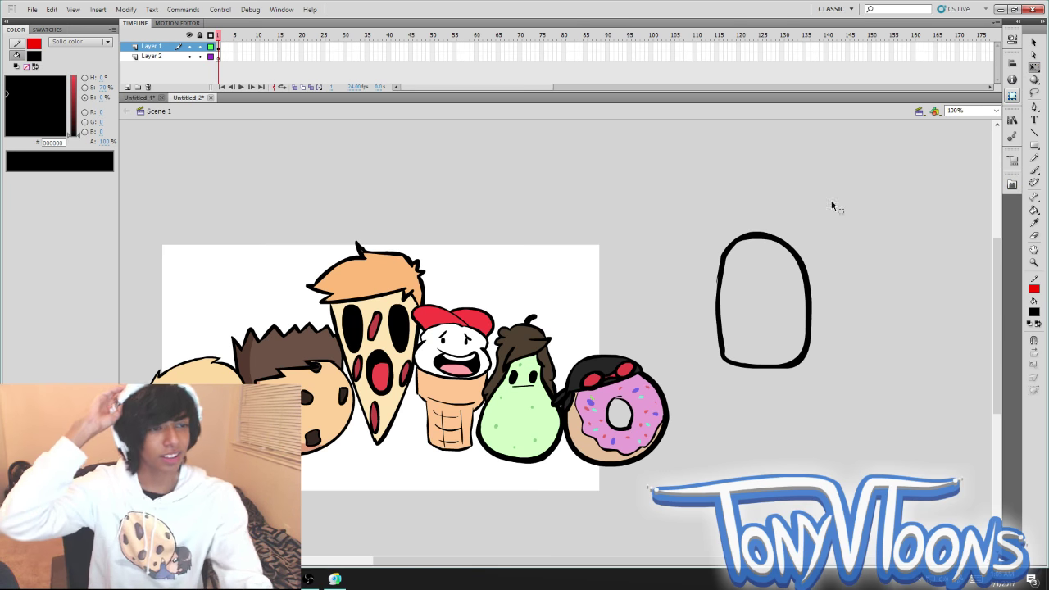
click(761, 243)
key(Delete)
click(1034, 169)
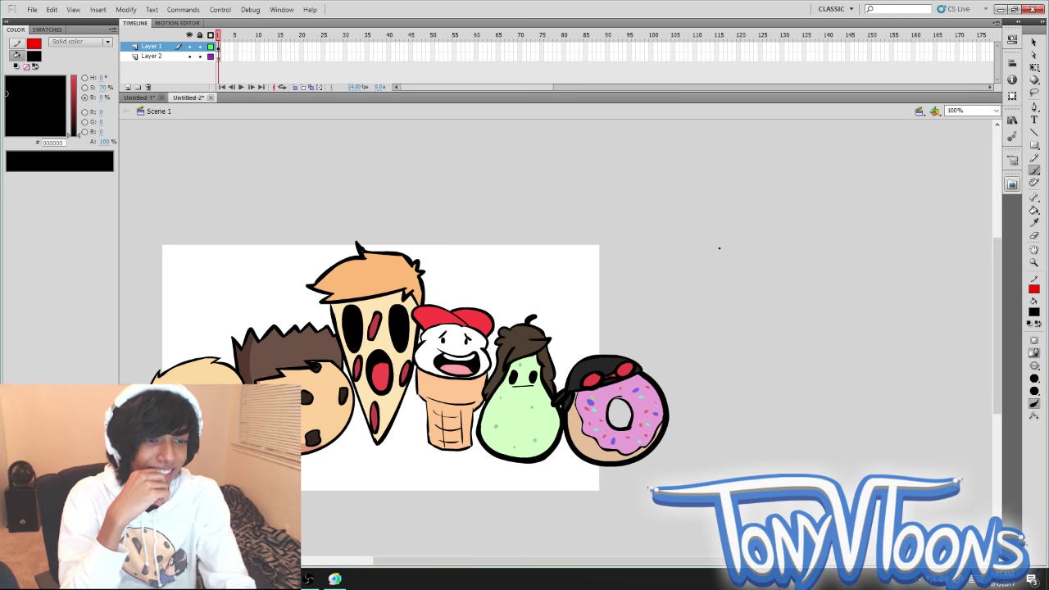
drag(719, 249, 719, 266)
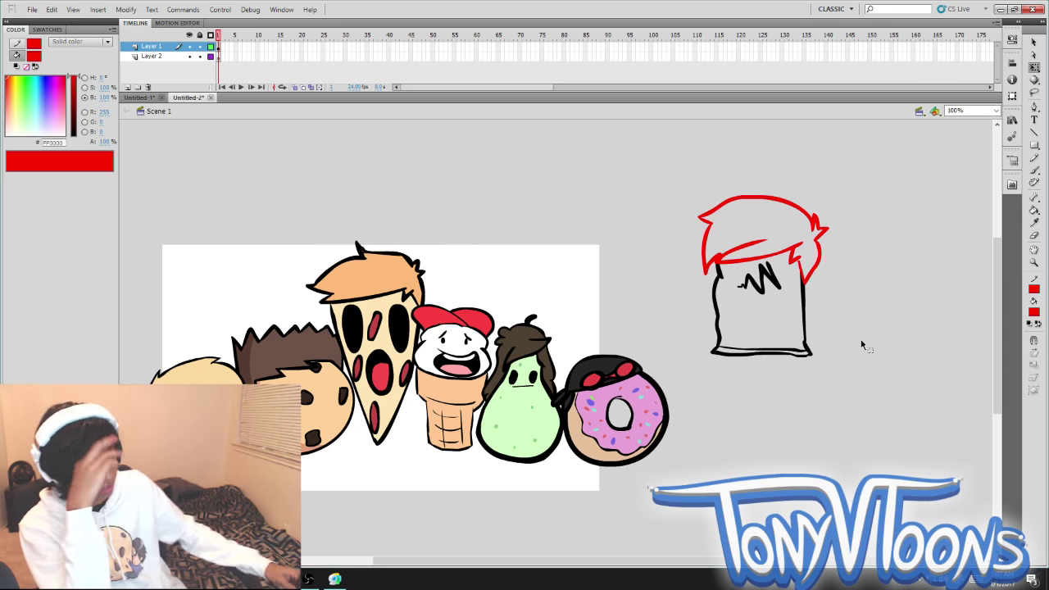
Delete the zigzag from the bag's front and recolour the red hair outline black.
click(766, 281)
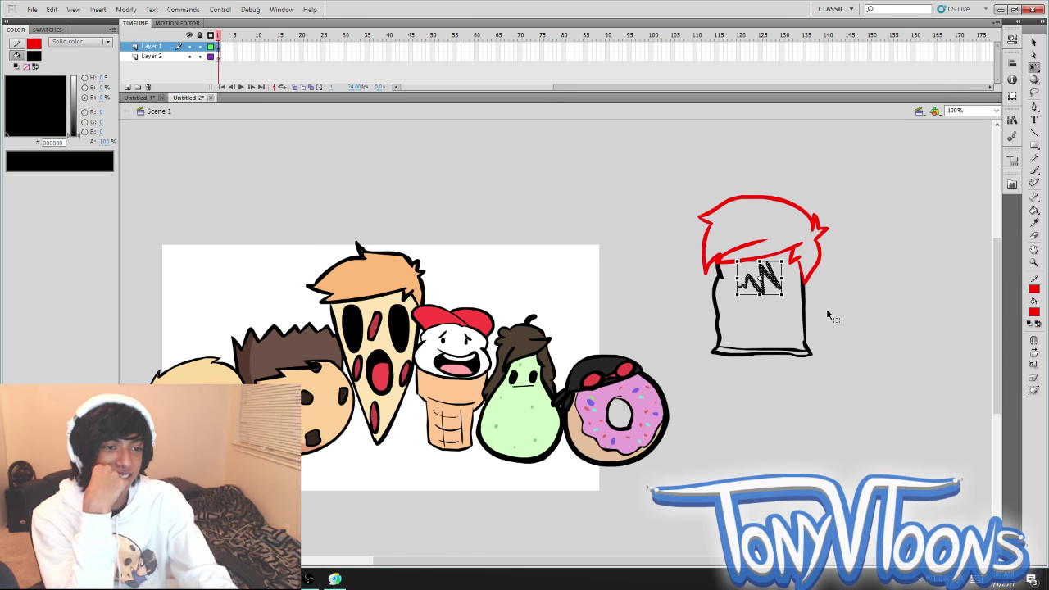
key(Delete)
click(1039, 173)
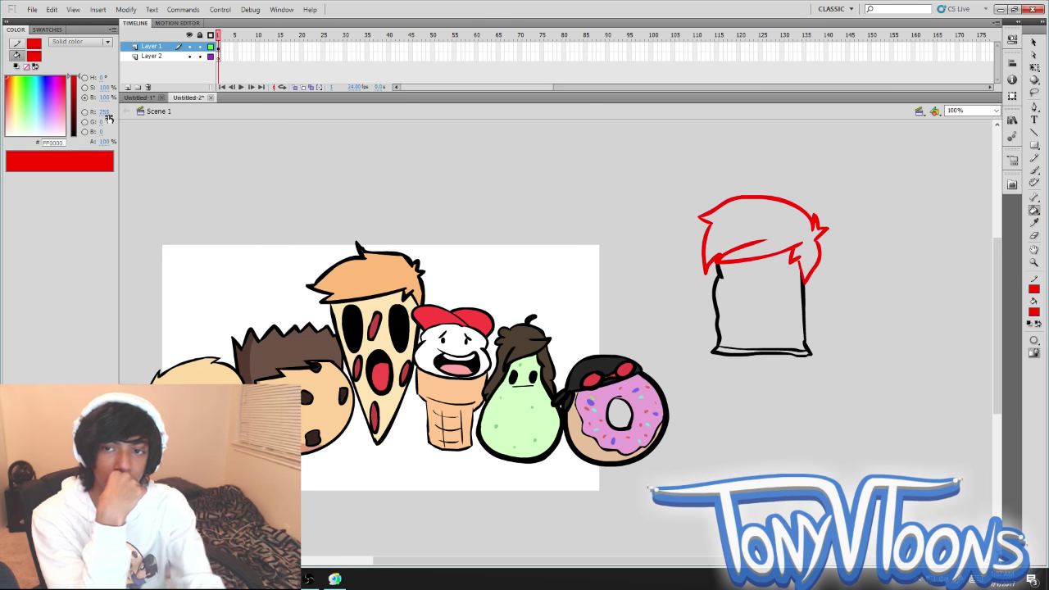
drag(76, 127, 75, 136)
click(730, 246)
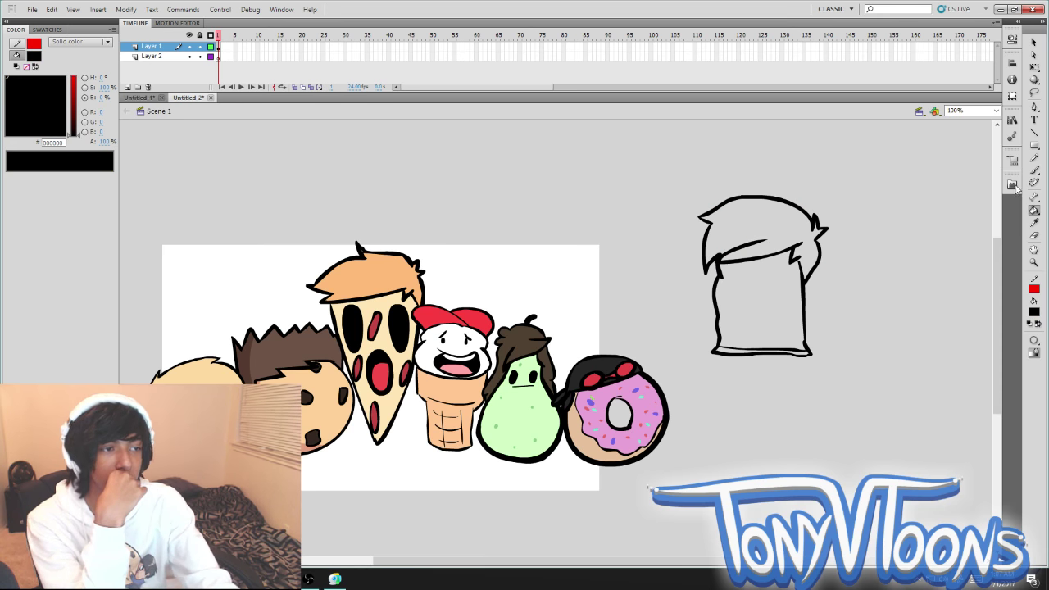
Brush a new black zigzag on the bag's front, distort and reposition it, and delete it.
click(1034, 170)
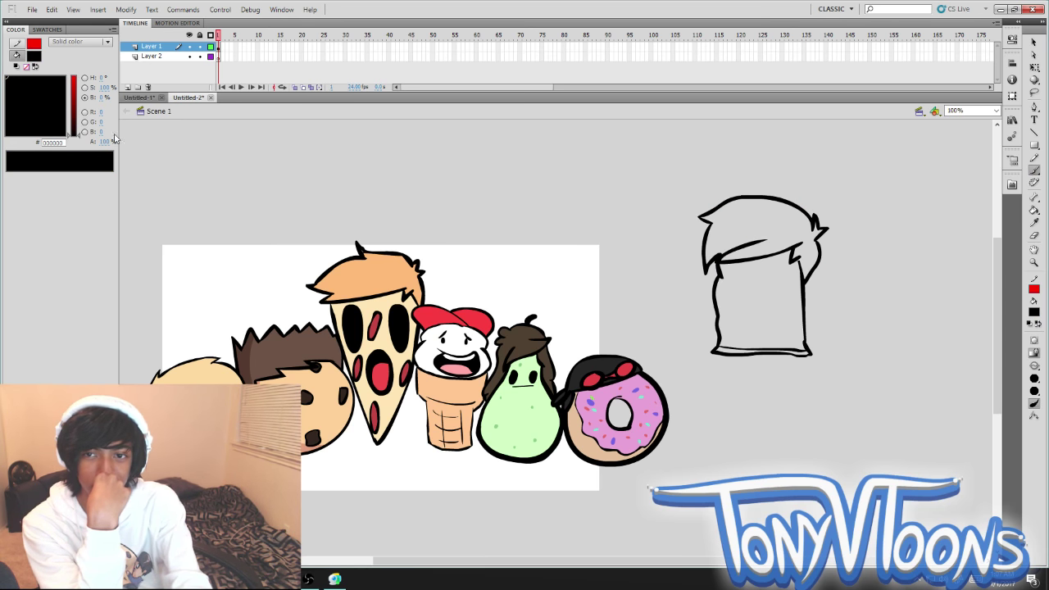
drag(739, 281, 740, 286)
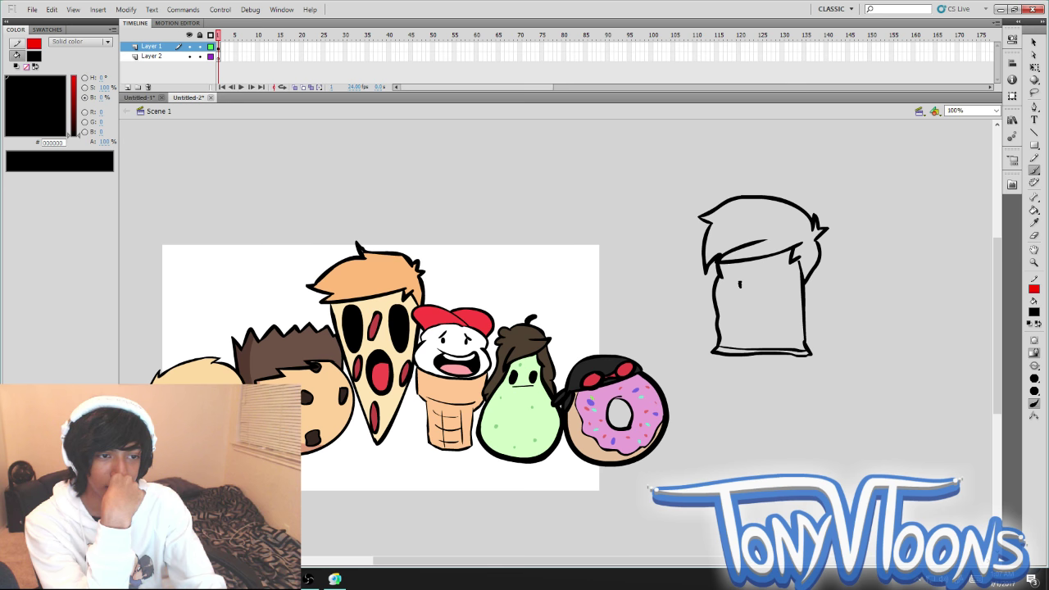
drag(741, 285, 775, 271)
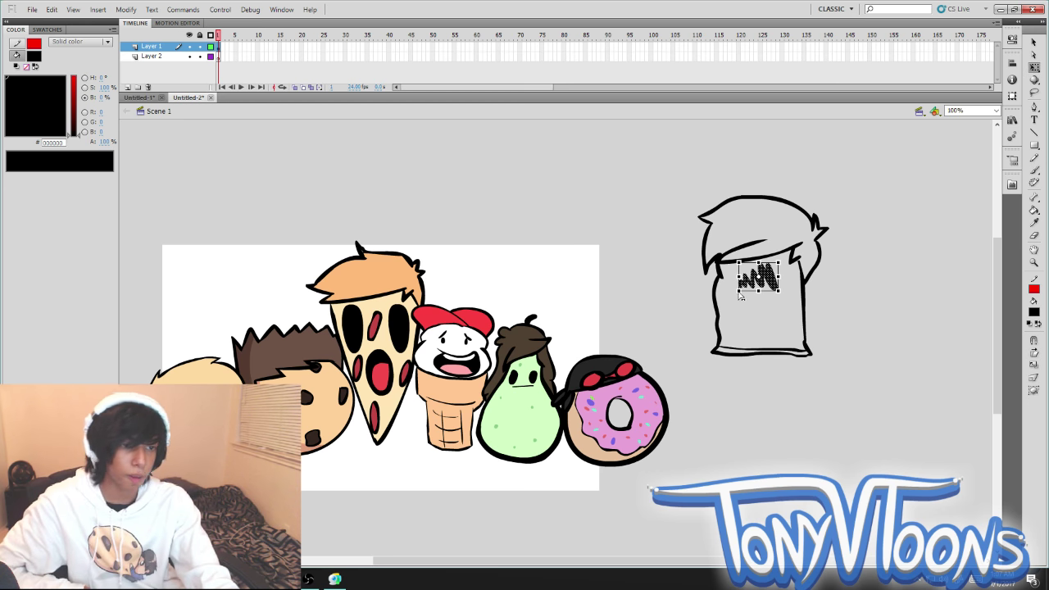
key(q)
click(740, 288)
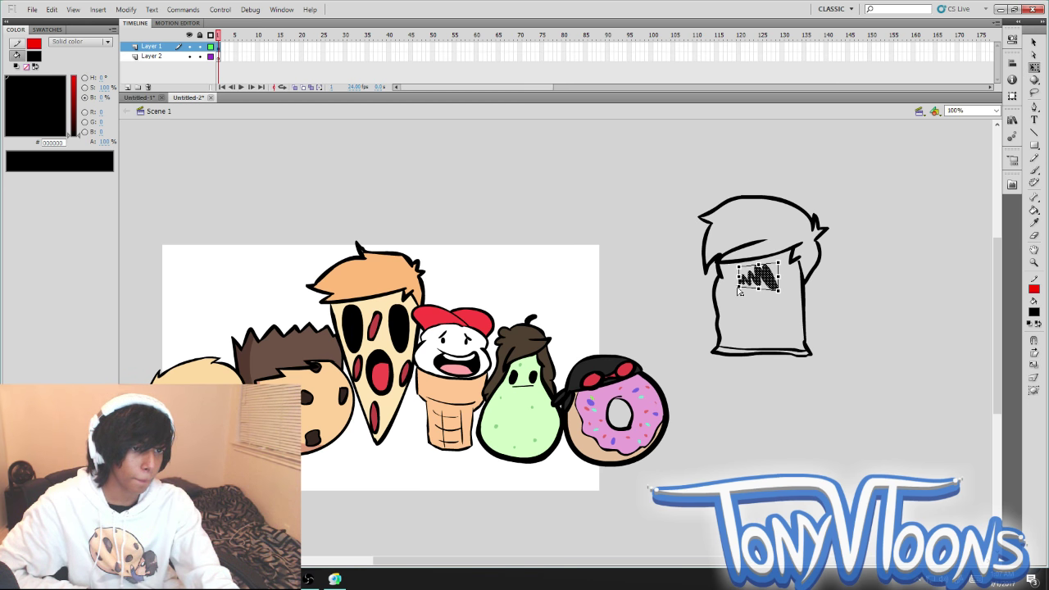
drag(778, 290, 780, 295)
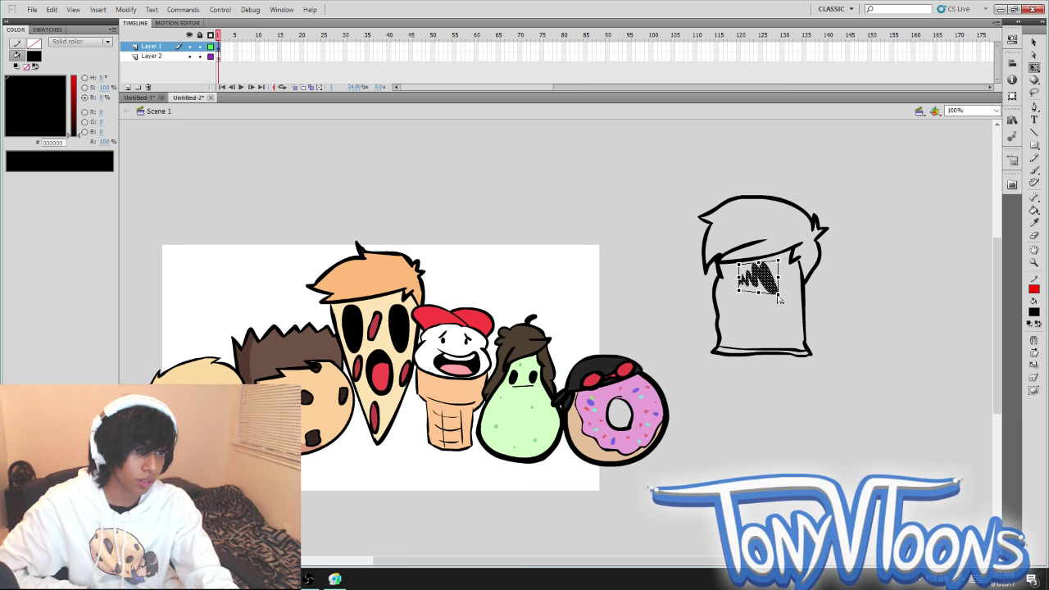
click(779, 300)
drag(759, 277, 763, 287)
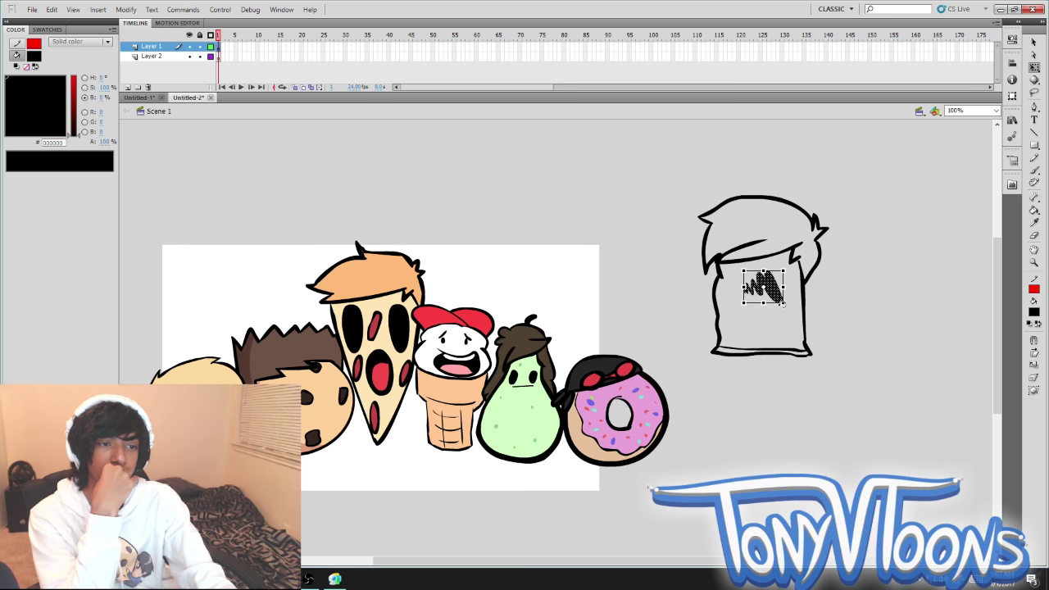
key(Delete)
Brush a slanted black zigzag logo on the upper front of the bag.
key(b)
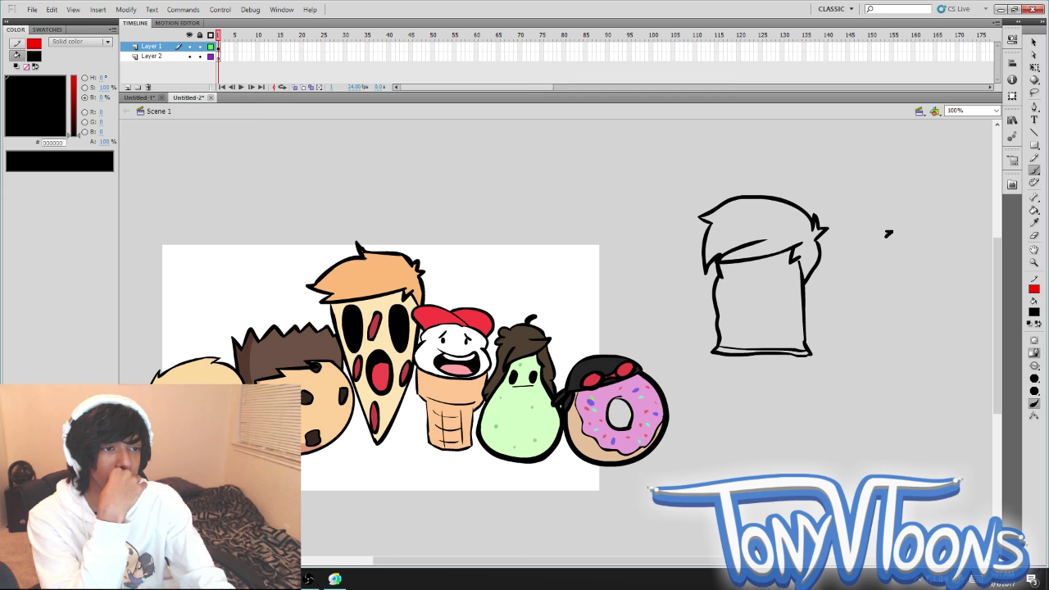
drag(742, 302, 781, 281)
Fill the bag's body with red (#FF4848), using the Close Small Gaps option to keep the fill out of the hair.
drag(24, 92, 26, 87)
key(k)
click(767, 328)
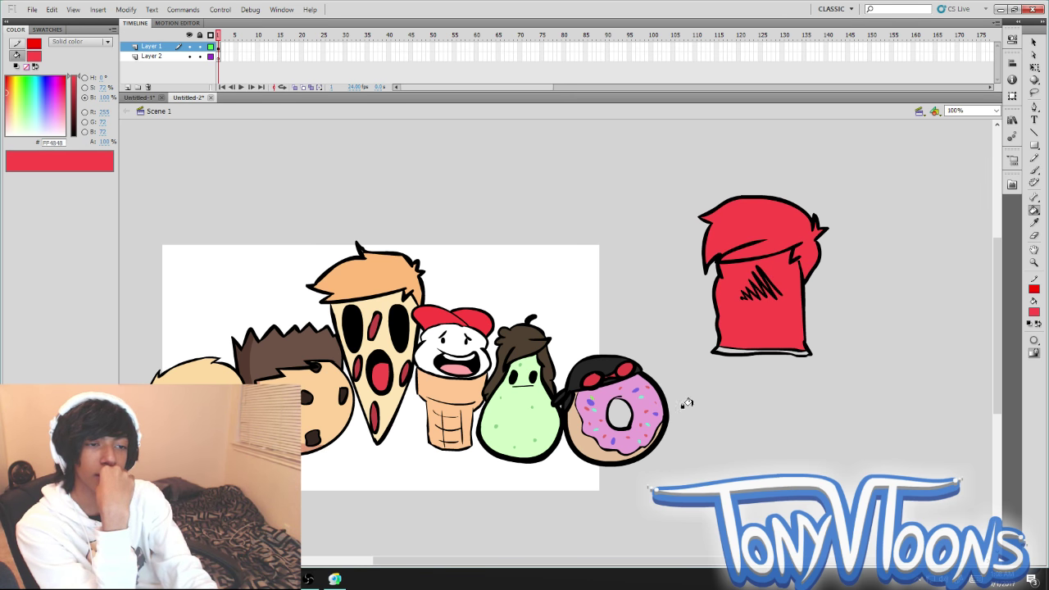
key(ctrl+z)
click(1034, 353)
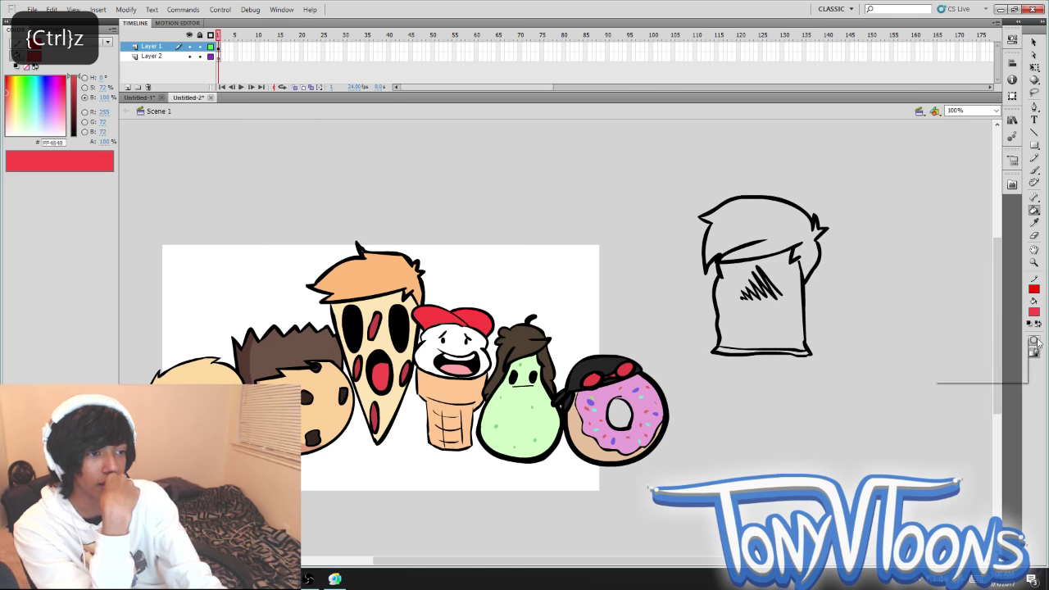
click(1014, 364)
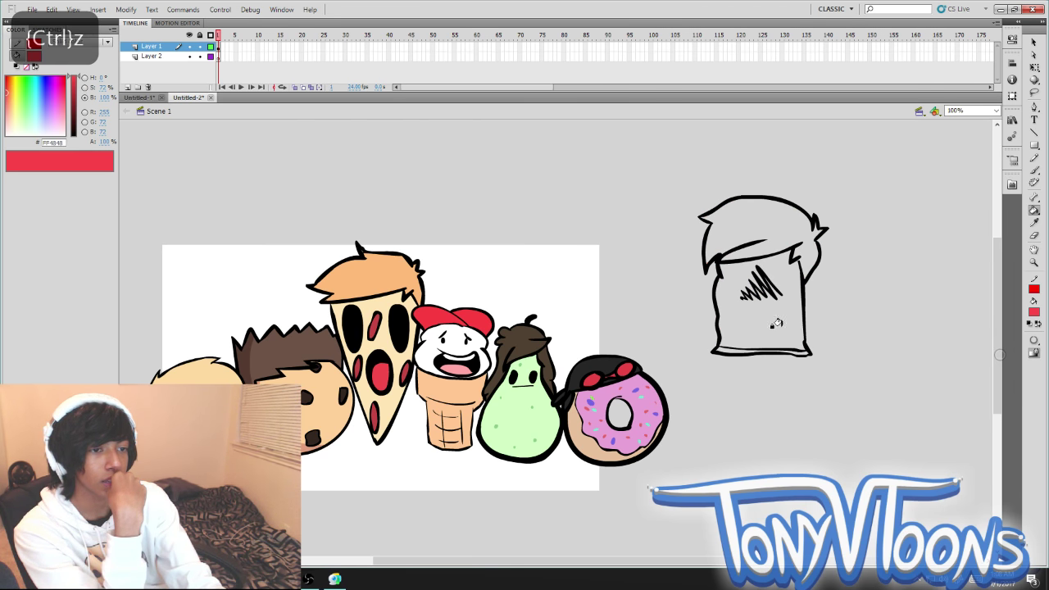
click(776, 325)
Fill the bag's zigzag logo with light orange (#FFC264), keeping Close Small Gaps selected.
click(1030, 351)
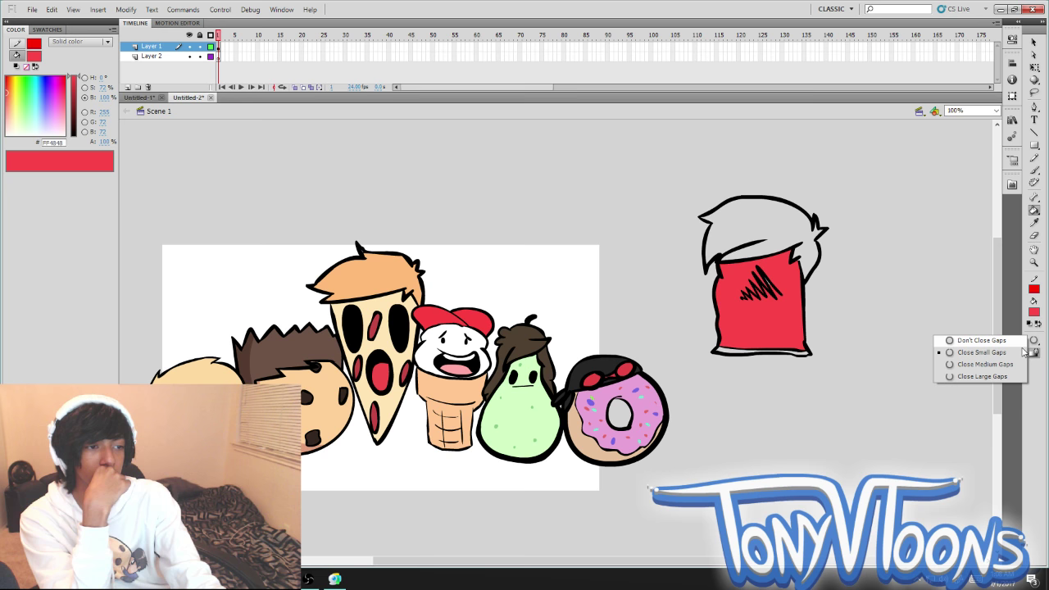
click(1024, 351)
drag(22, 110, 11, 99)
click(760, 278)
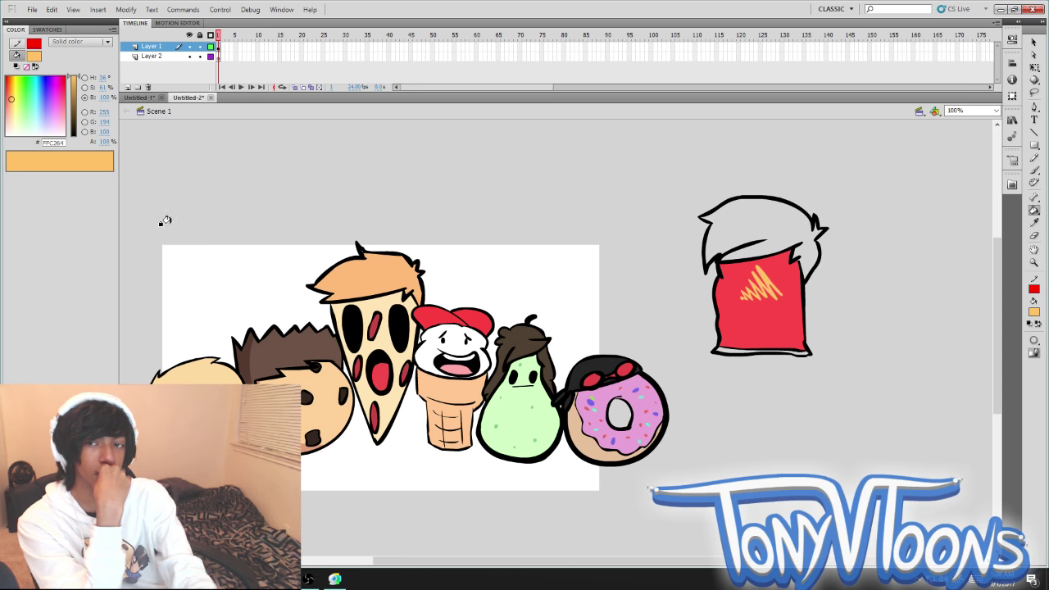
Fill the thin strip along the bag's bottom edge with grey (#959595).
click(64, 132)
drag(73, 77, 72, 100)
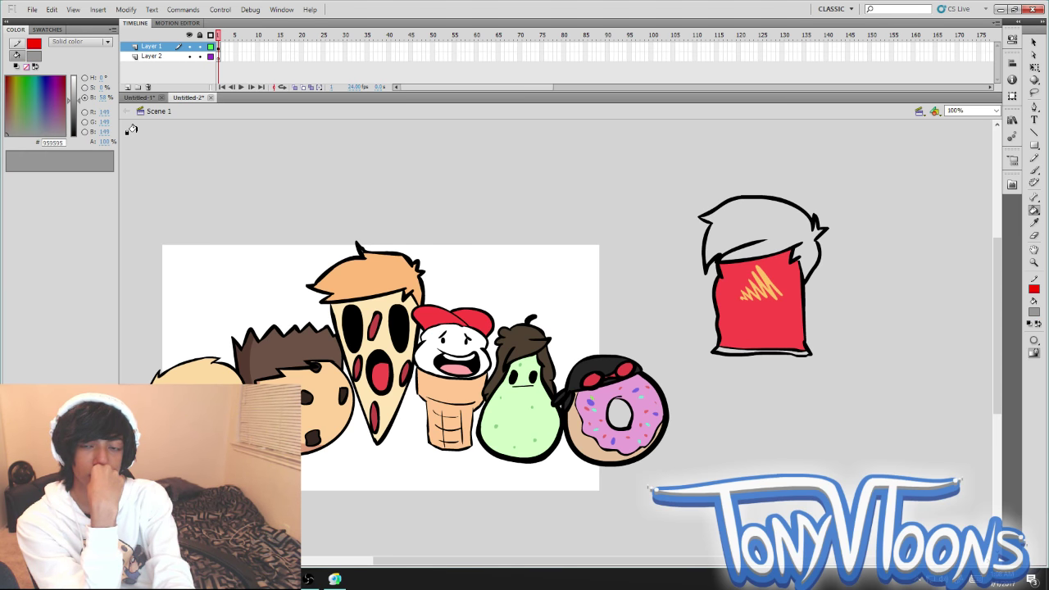
click(719, 353)
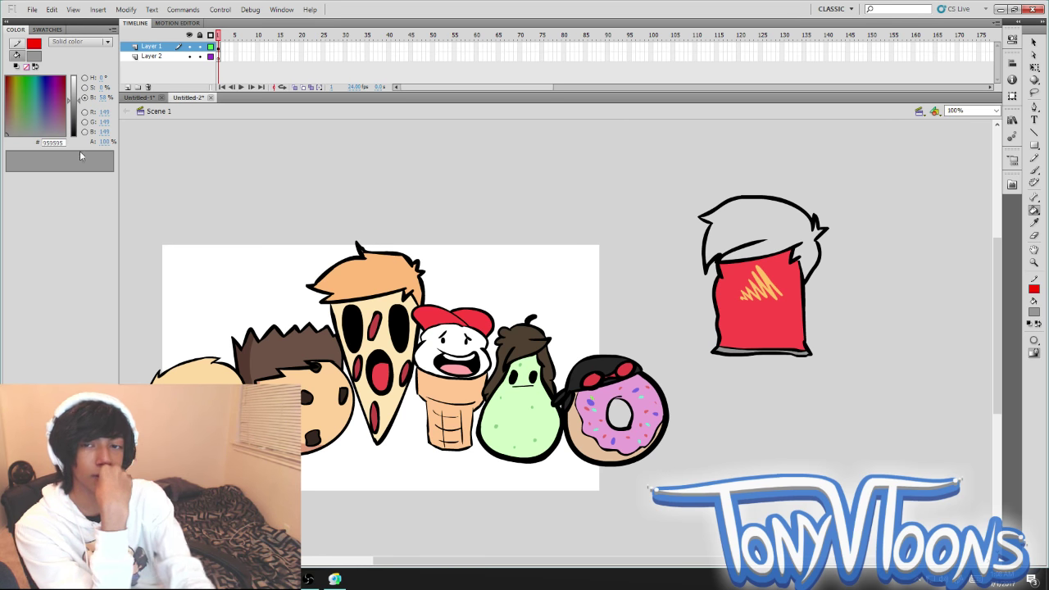
Fill the bag character's side-swept hair with dark brown (#412F2A).
click(6, 118)
drag(72, 101, 72, 116)
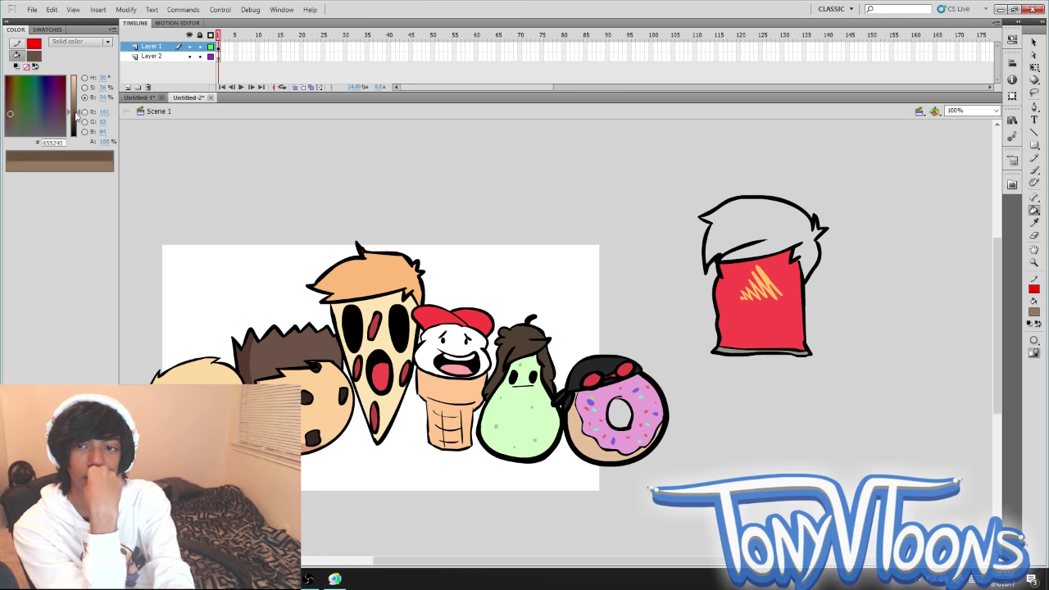
click(5, 109)
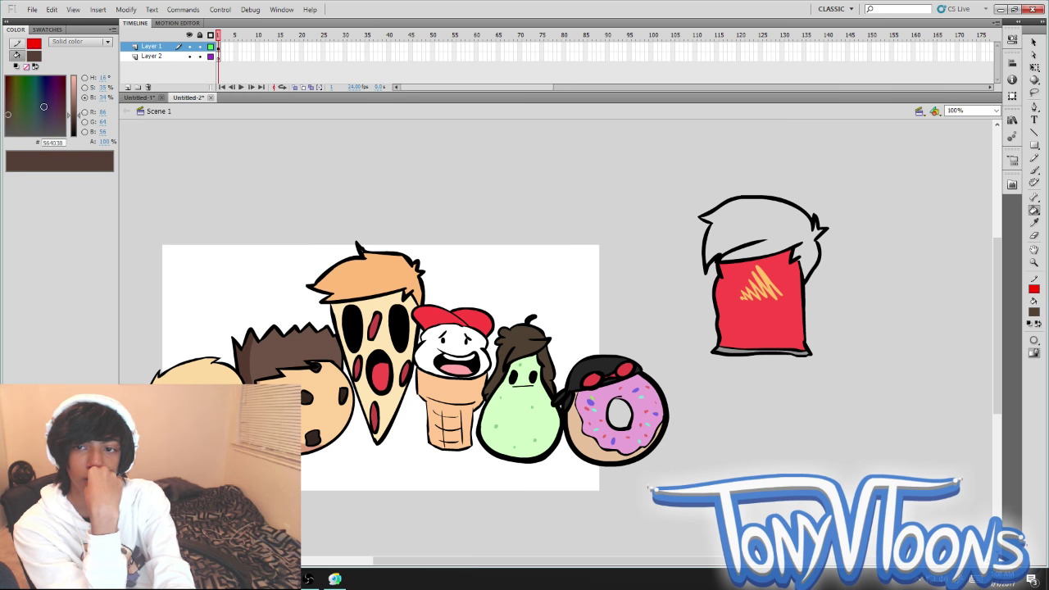
drag(73, 115, 102, 131)
click(753, 246)
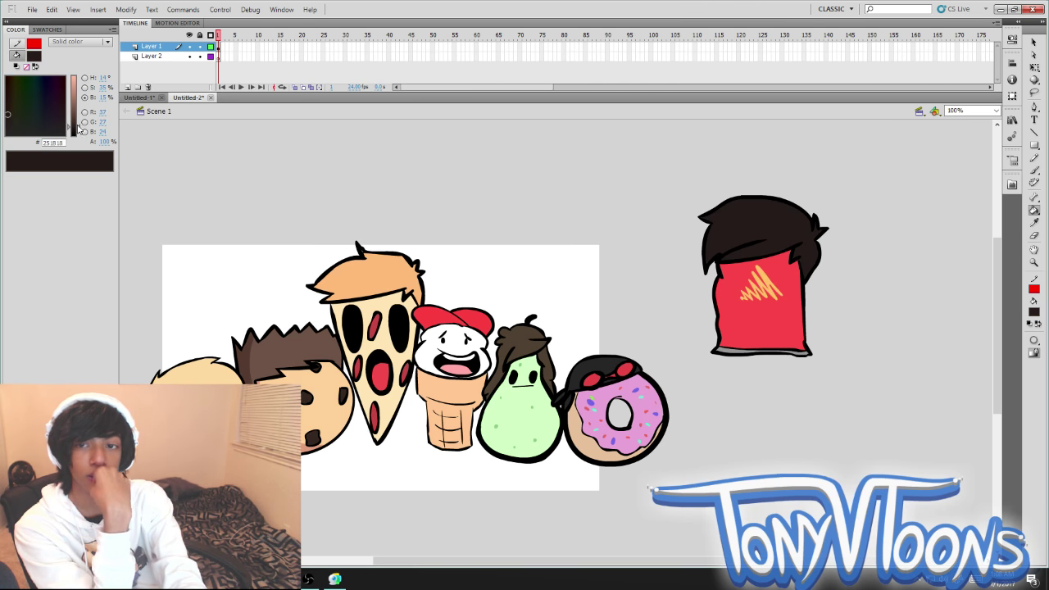
drag(77, 127, 78, 120)
click(752, 227)
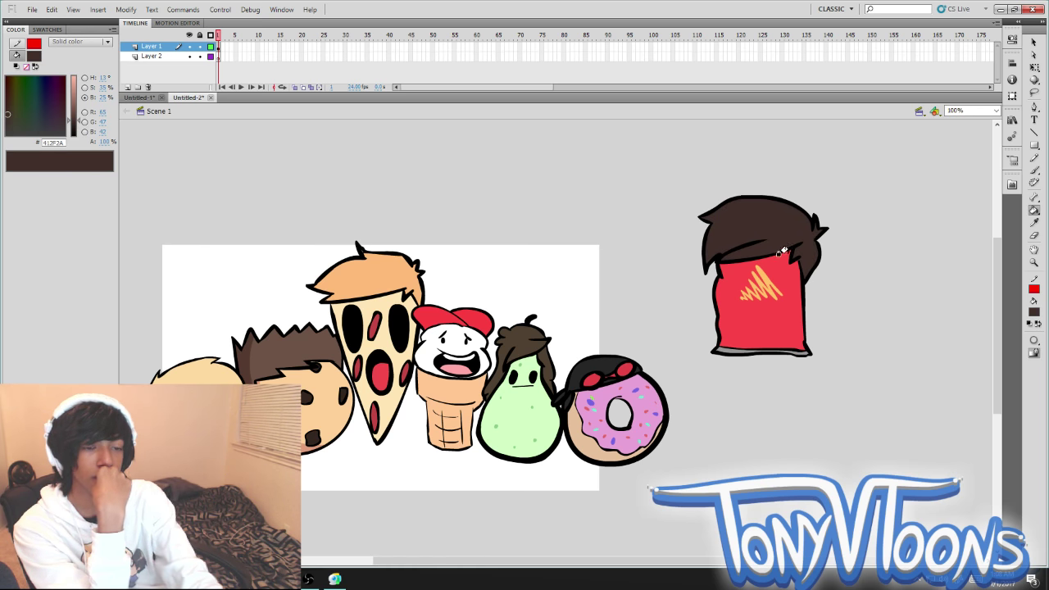
Draw a jagged red shadow boundary down one side of the bag's body, beside the zigzag logo, with the Pencil tool.
click(1035, 157)
drag(784, 252, 792, 299)
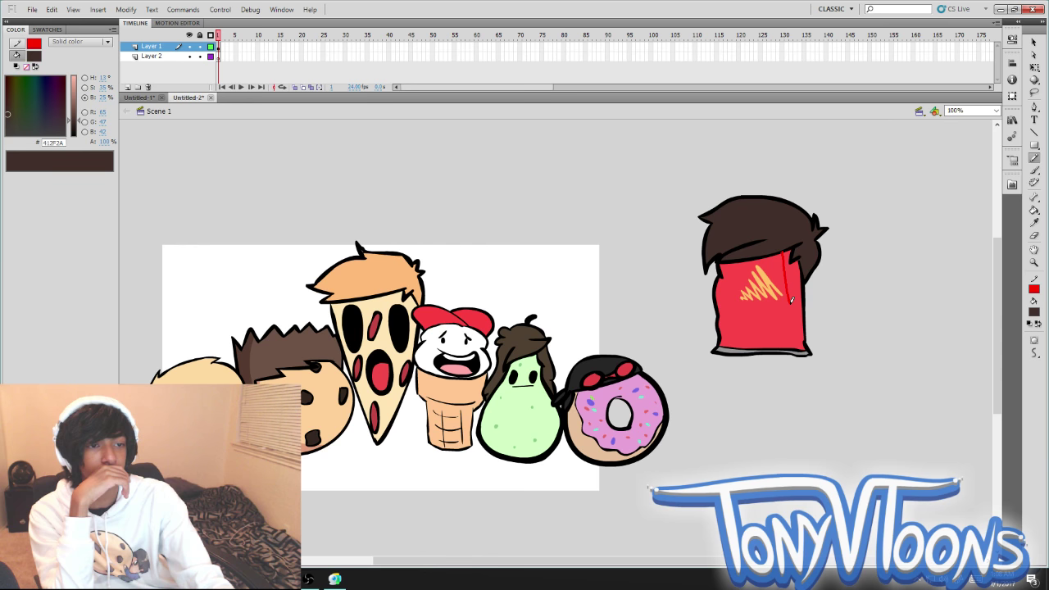
key(ctrl+z)
drag(741, 346, 732, 332)
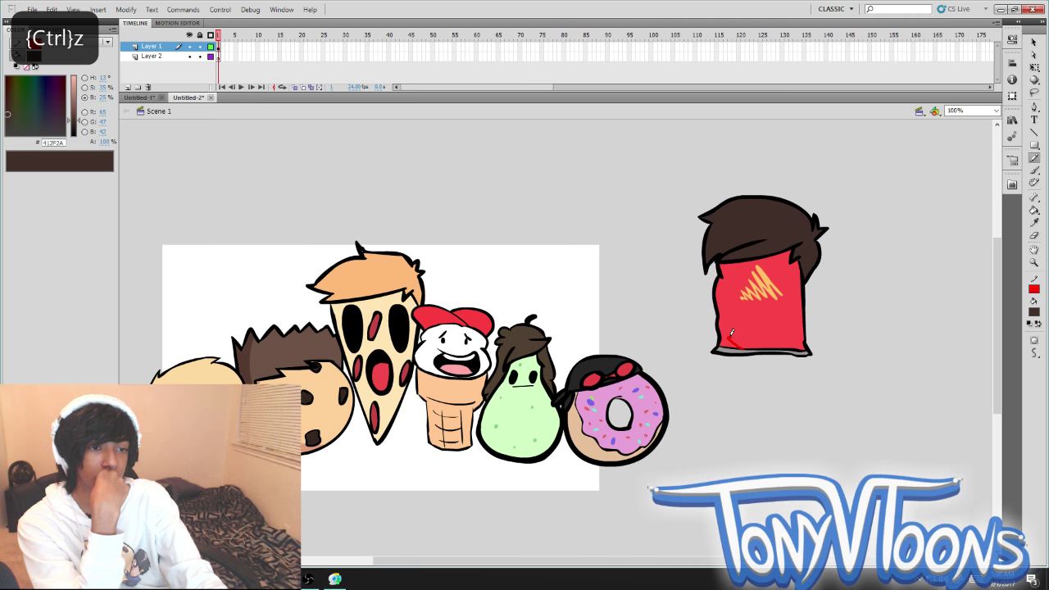
key(ctrl+z)
click(738, 328)
click(721, 337)
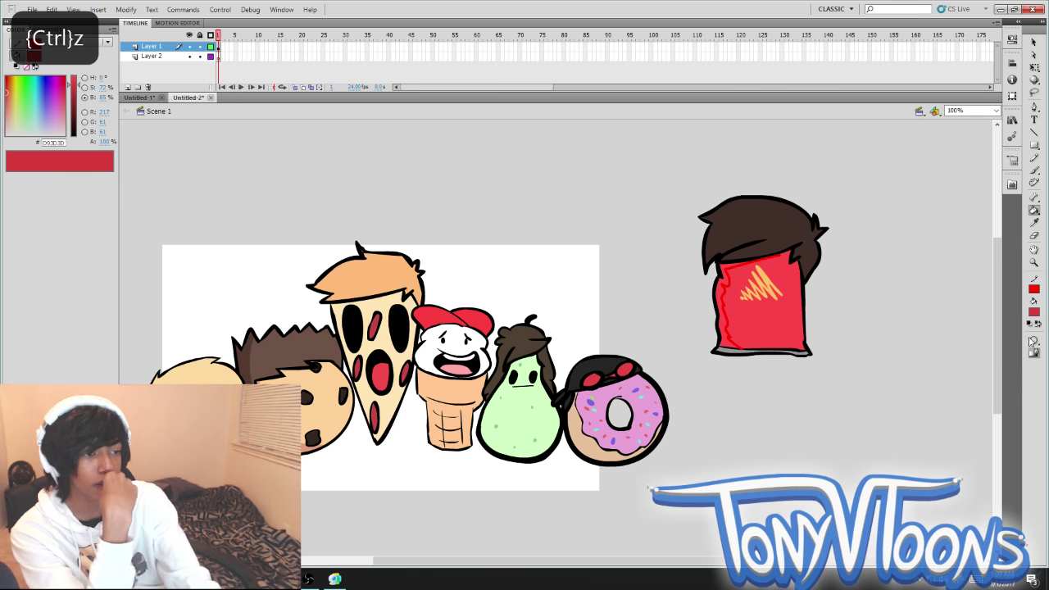
Fill the strip between the jagged line and the bag's edge with purple-red (#A84062), using a Close Gaps option.
click(1033, 341)
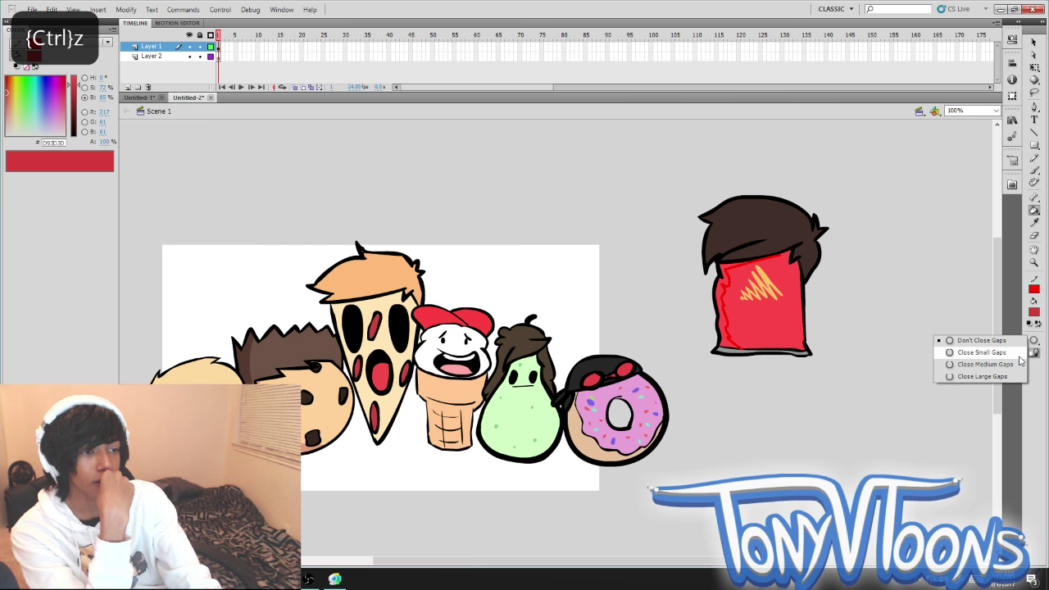
click(1021, 363)
click(63, 96)
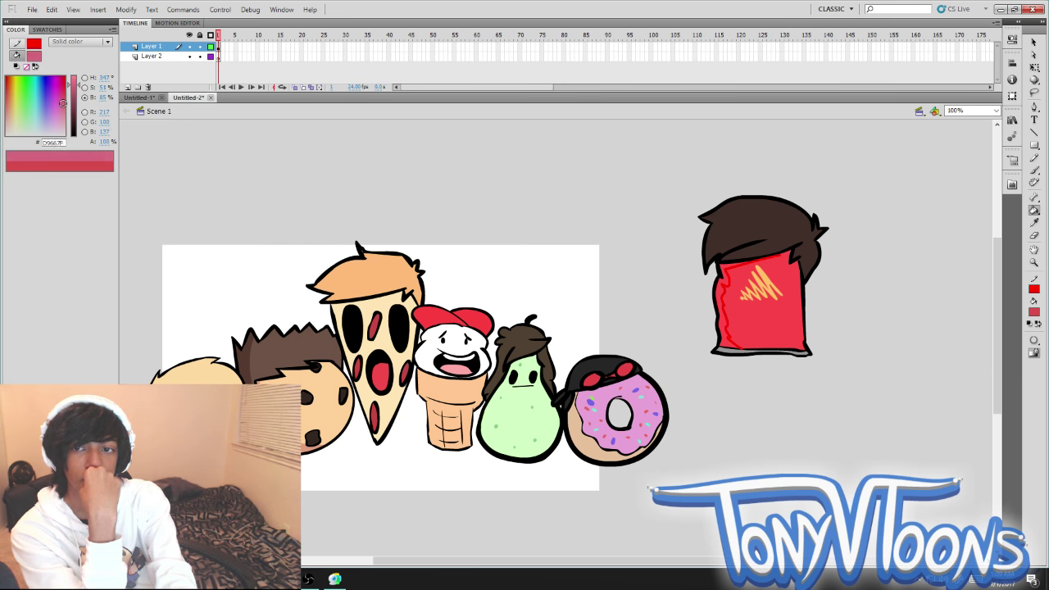
drag(62, 96, 72, 97)
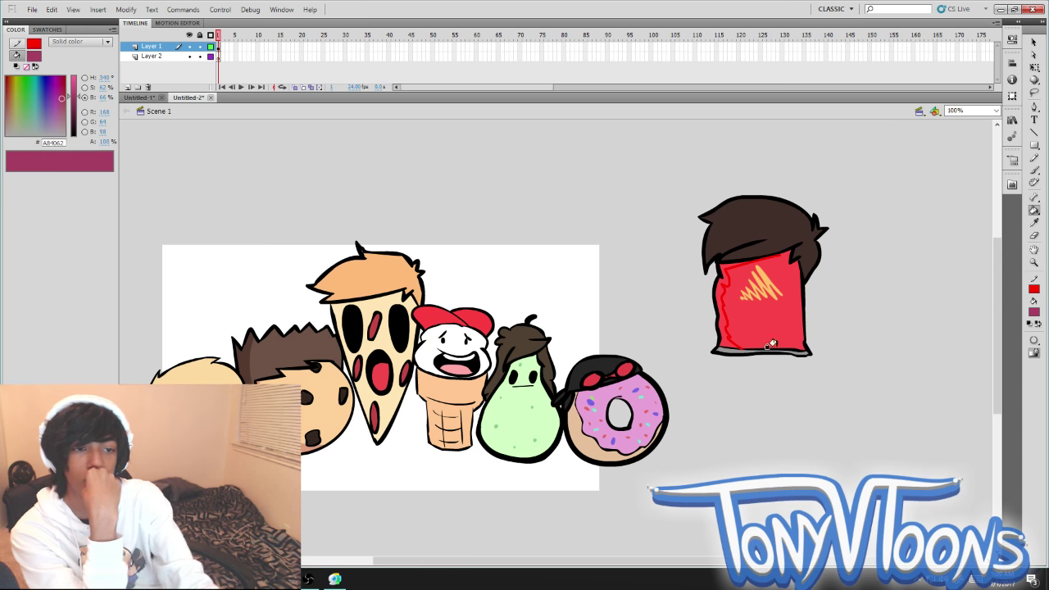
click(725, 311)
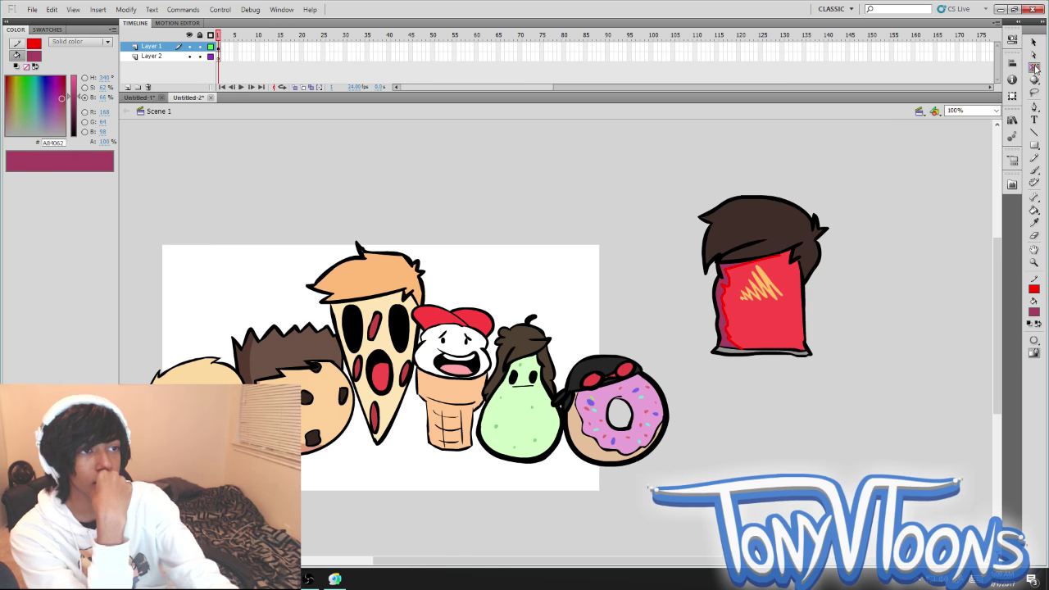
Delete the red boundary line from the bag and recolour its shaded strip dark red (#A83D43).
click(1035, 68)
click(758, 319)
key(Escape)
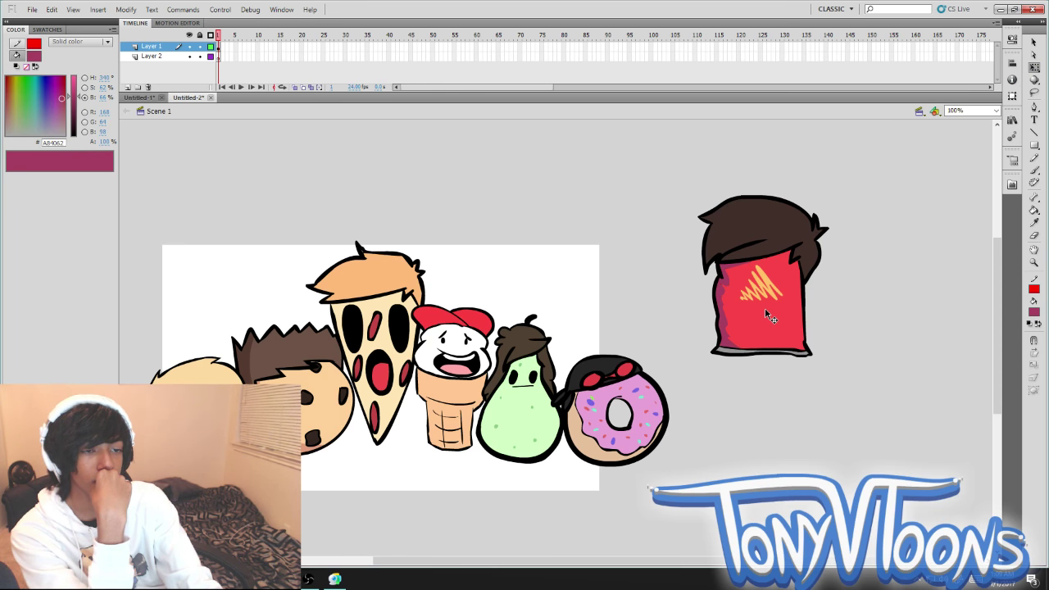
click(726, 327)
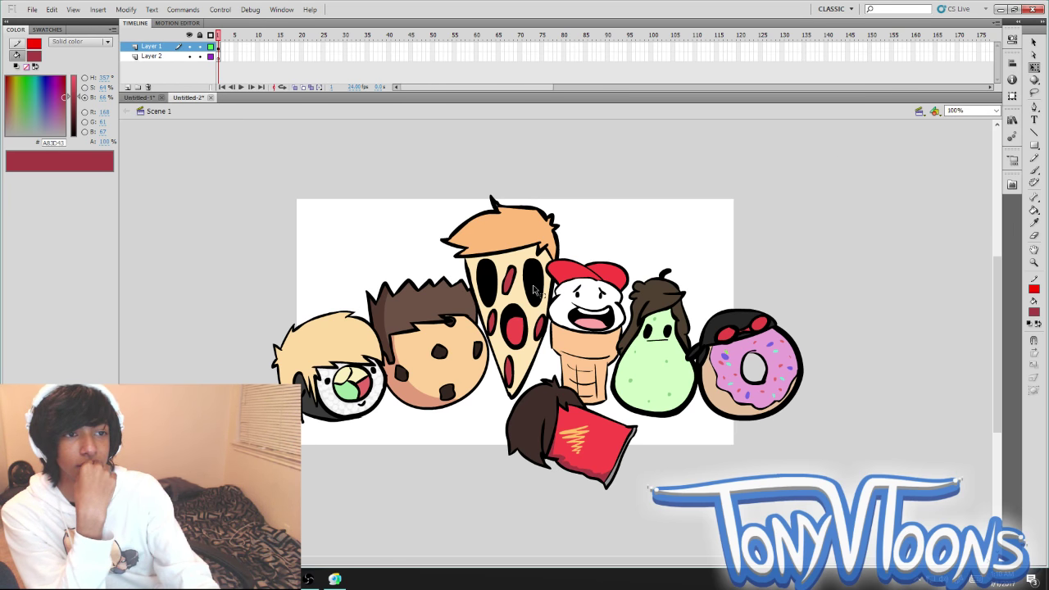
Select all the food characters and scale them down together so the whole group fits on the white stage.
key(ctrl+a)
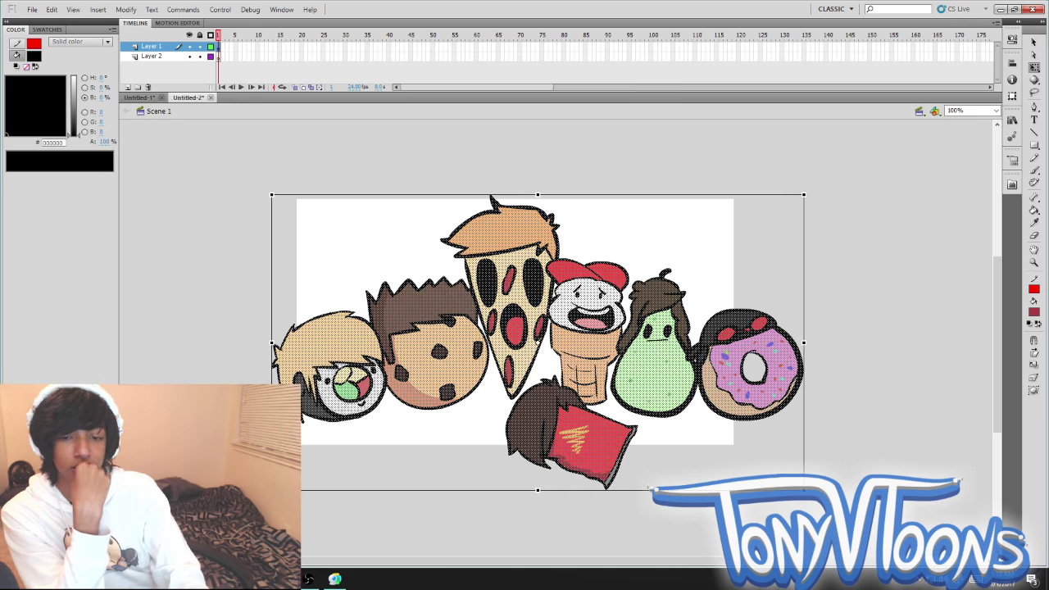
drag(305, 490, 320, 457)
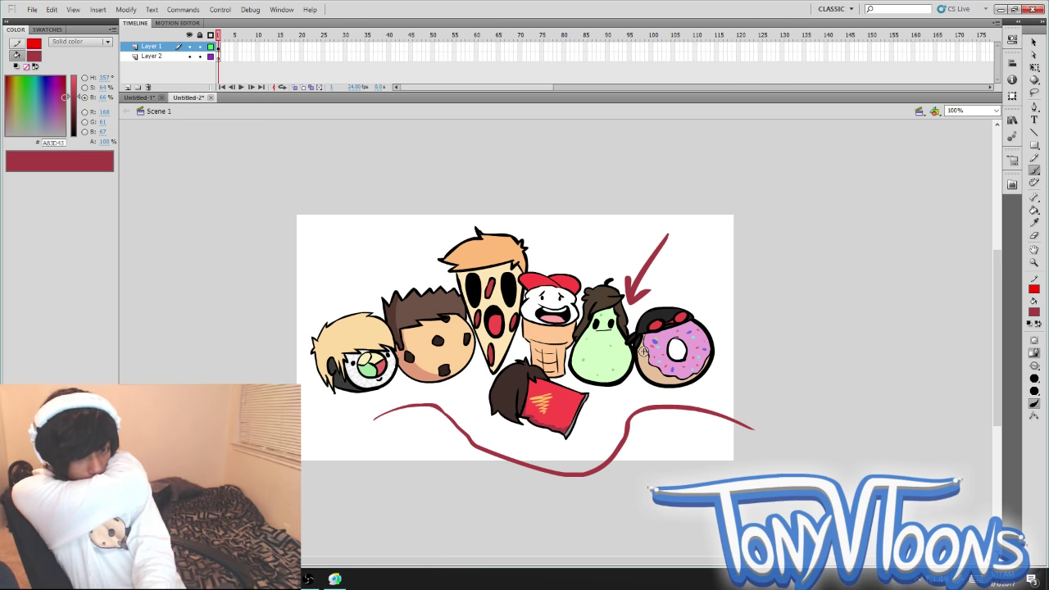
Undo the dark red brush strokes around the characters, including the arrow above the pear and the wavy line below the group.
key(ctrl+z)
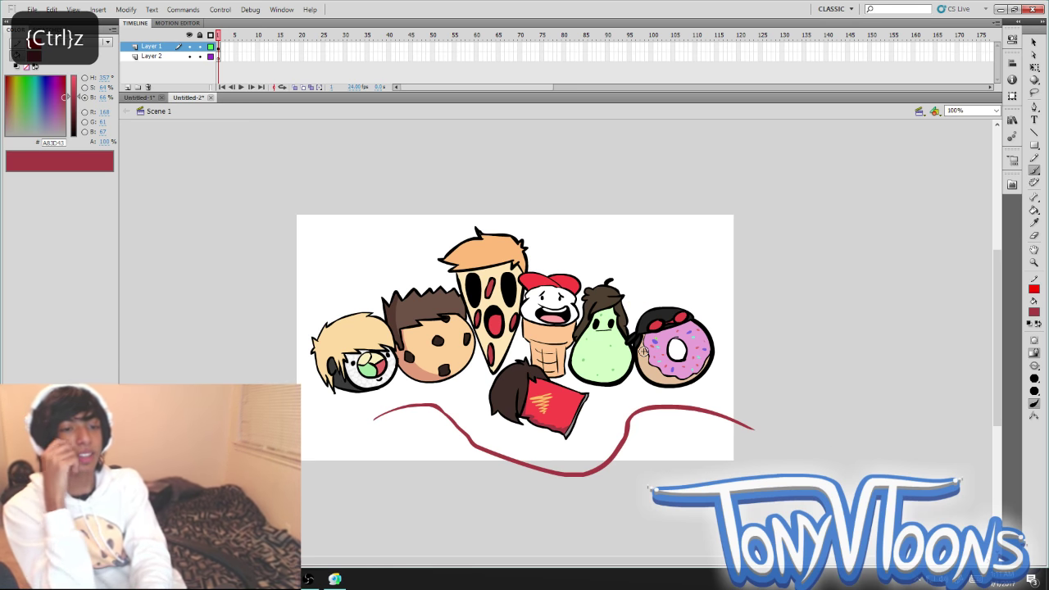
key(ctrl+z)
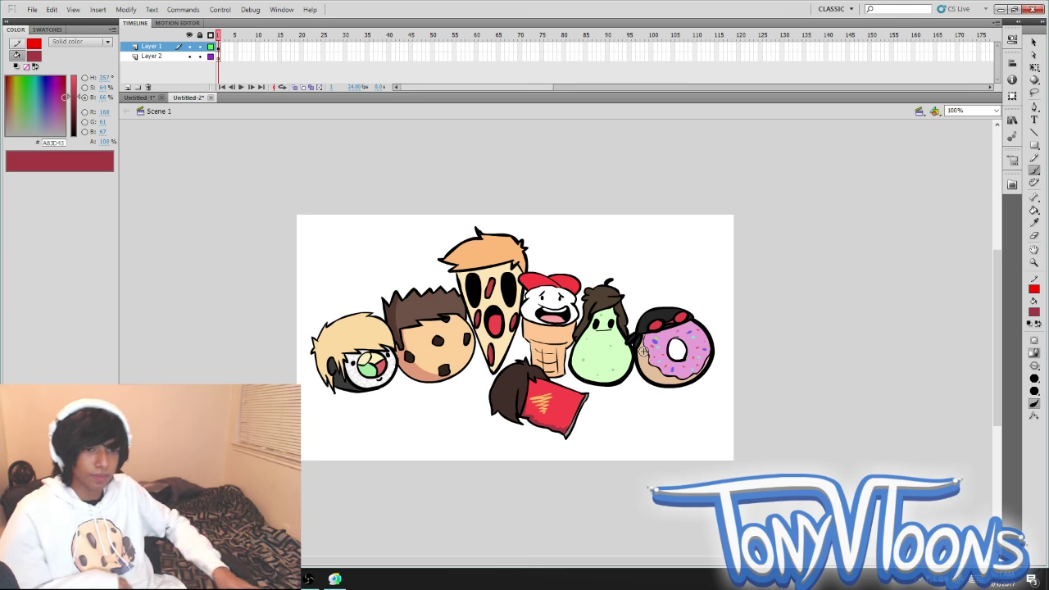
mouse_move(691, 211)
mouse_down()
mouse_move(449, 212)
mouse_move(438, 391)
mouse_up()
key(ctrl+z)
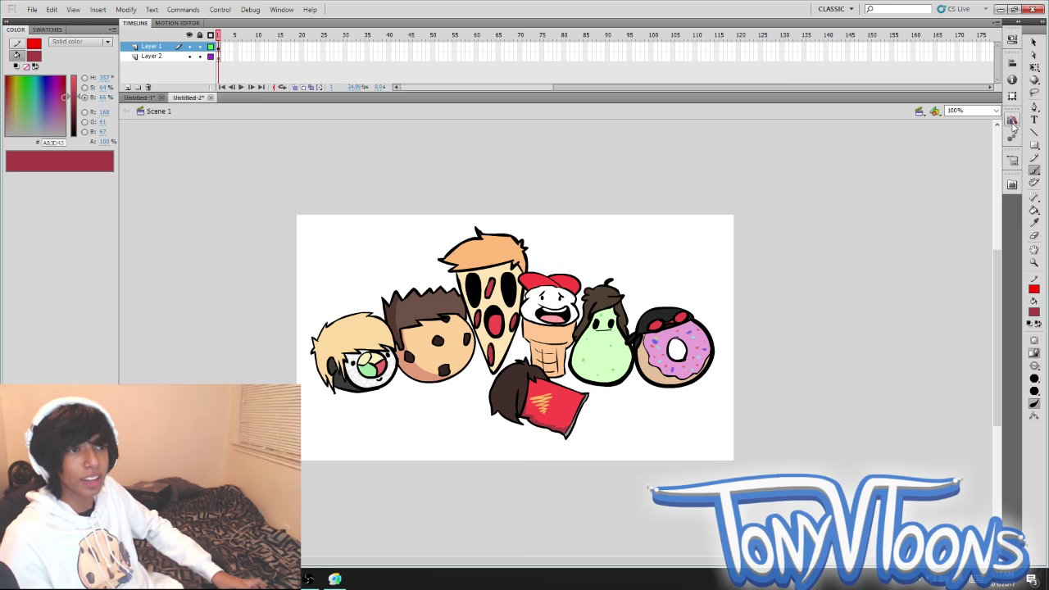
click(1034, 68)
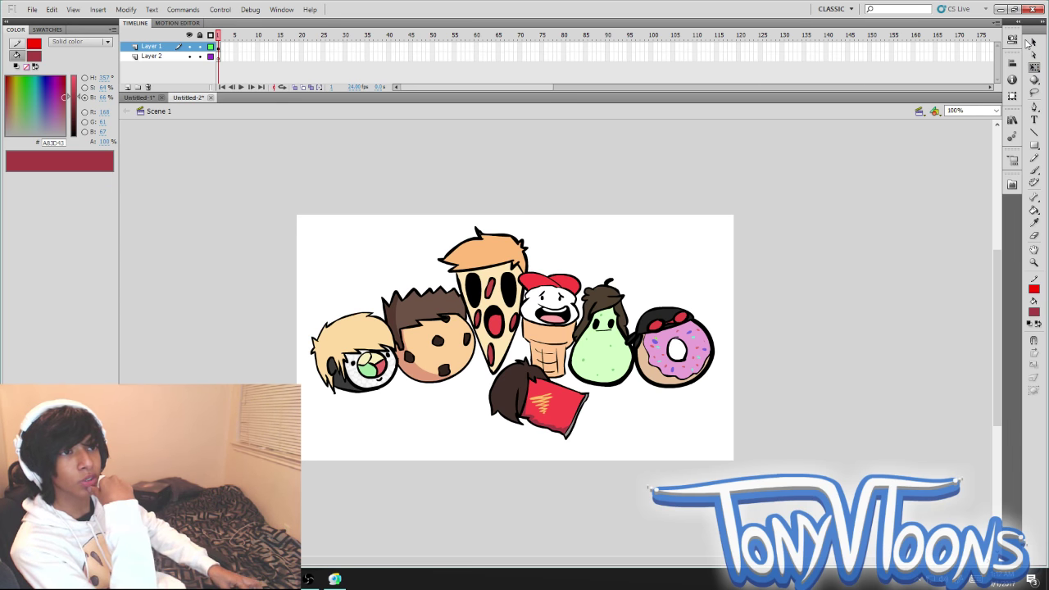
click(1034, 42)
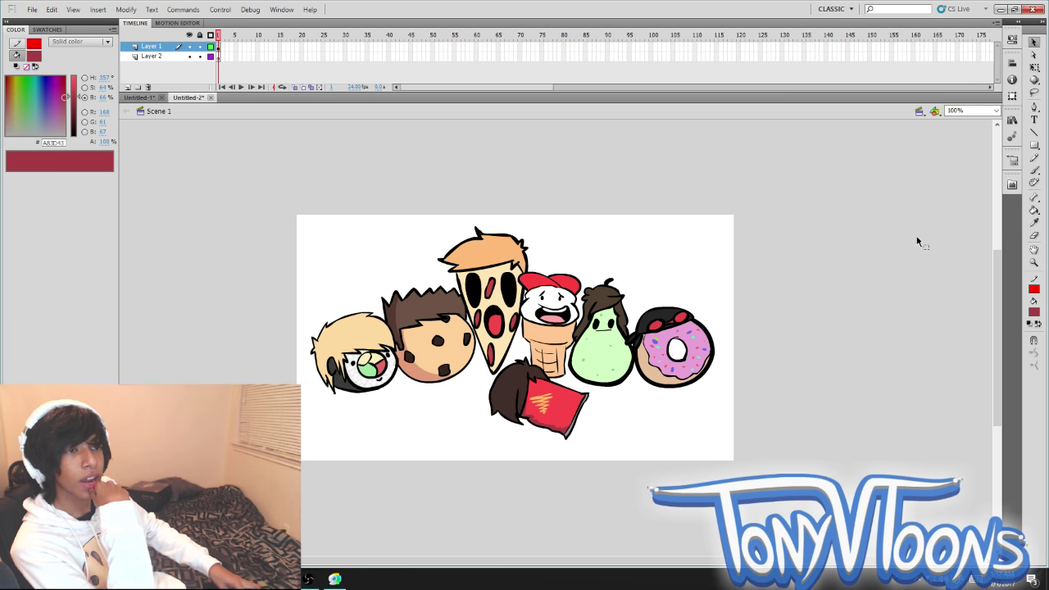